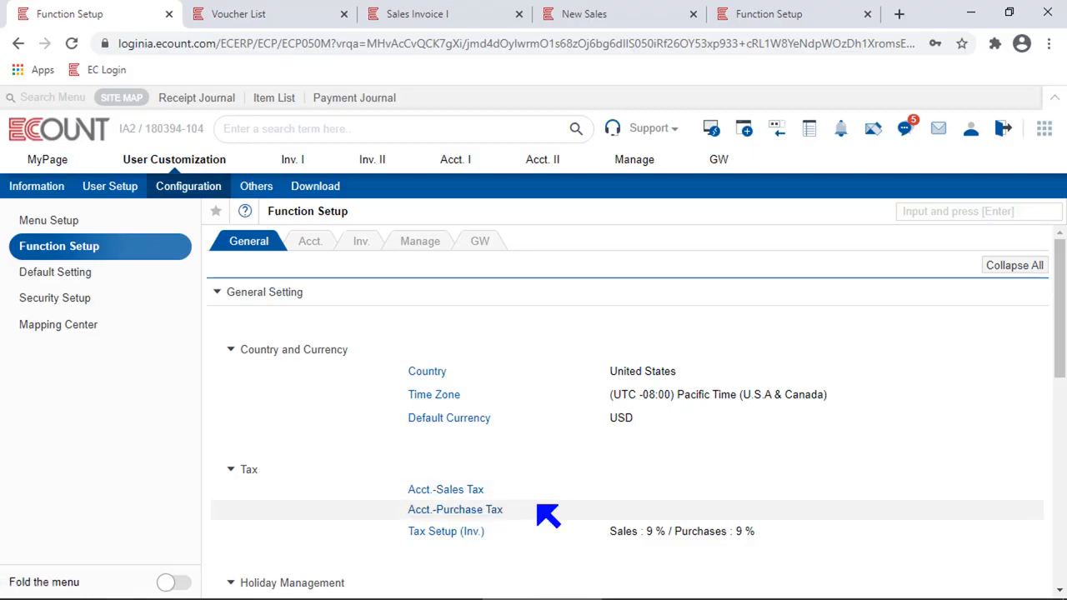
# Open the accounting sales tax type list and view the tax type choices offered in Sales Invoice I.
pyautogui.click(446, 492)
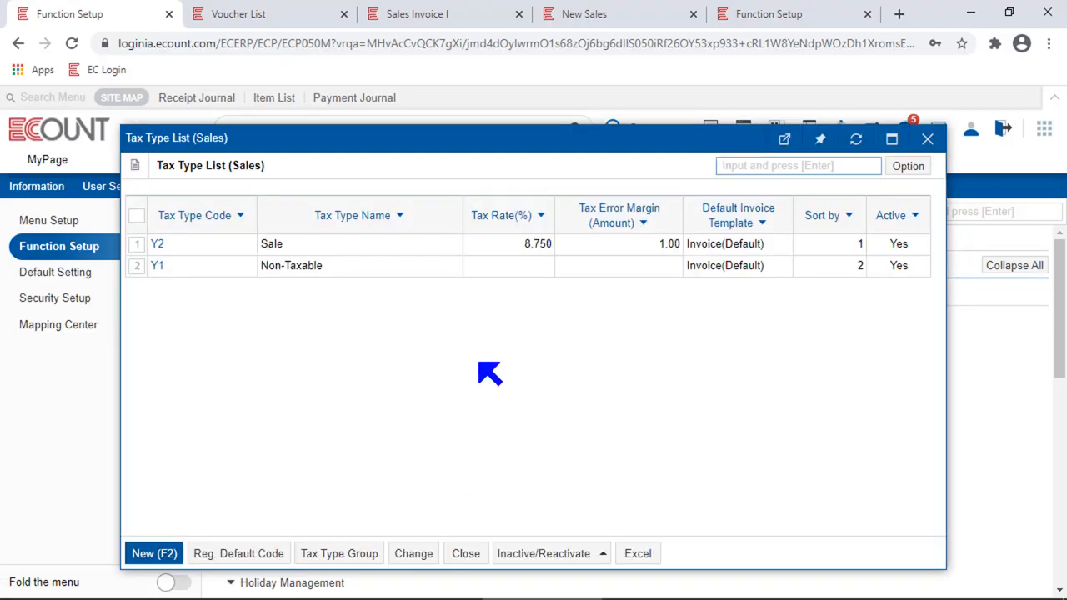
pyautogui.click(469, 324)
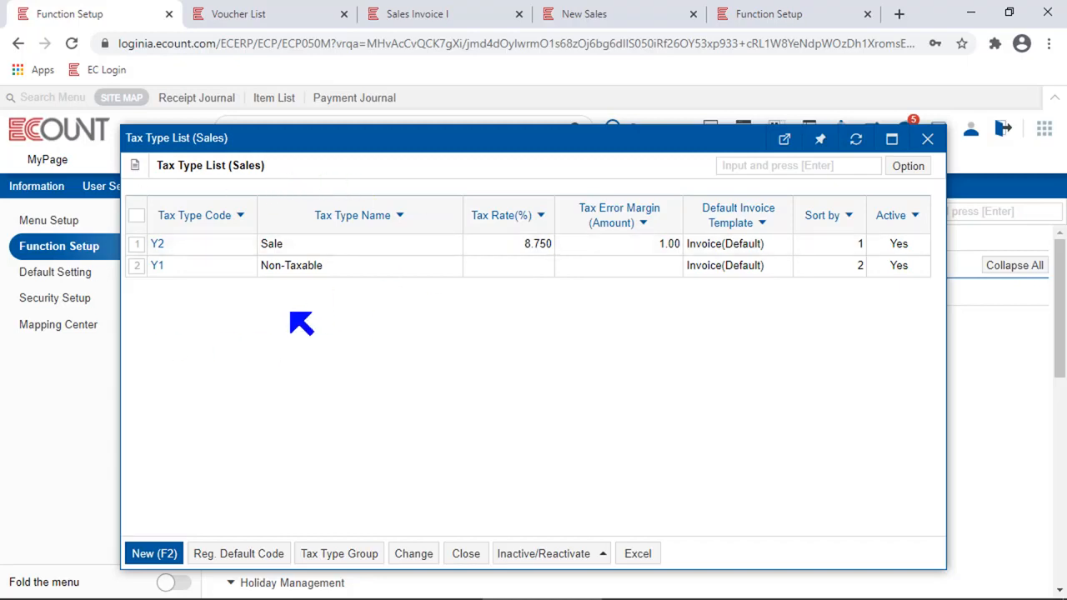
pyautogui.click(450, 11)
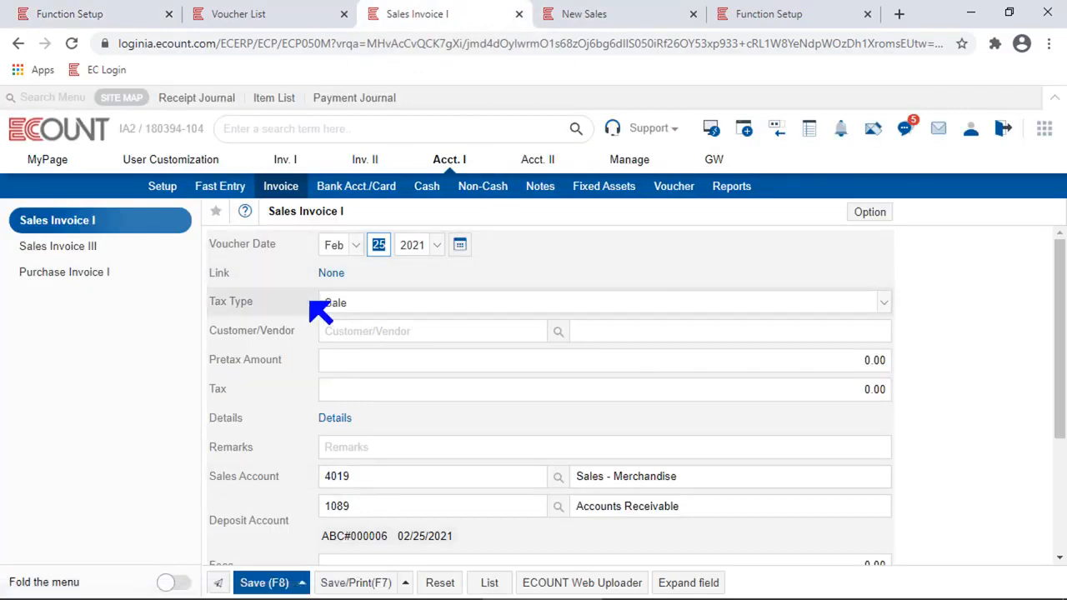
pyautogui.click(518, 305)
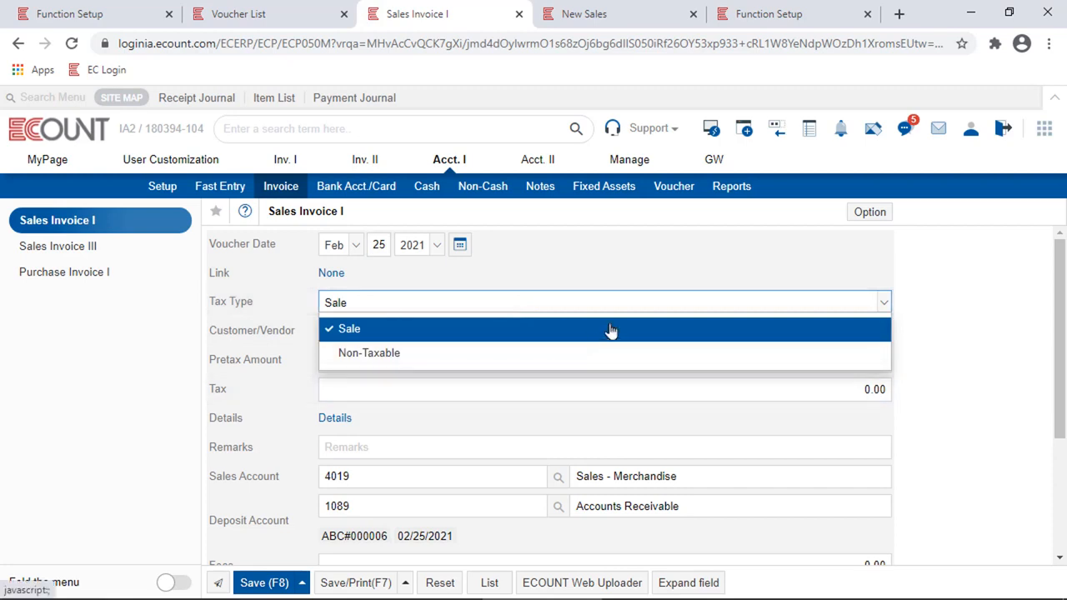
# Return to the sales tax type list, view the blank new tax type form and close it without saving.
pyautogui.click(43, 10)
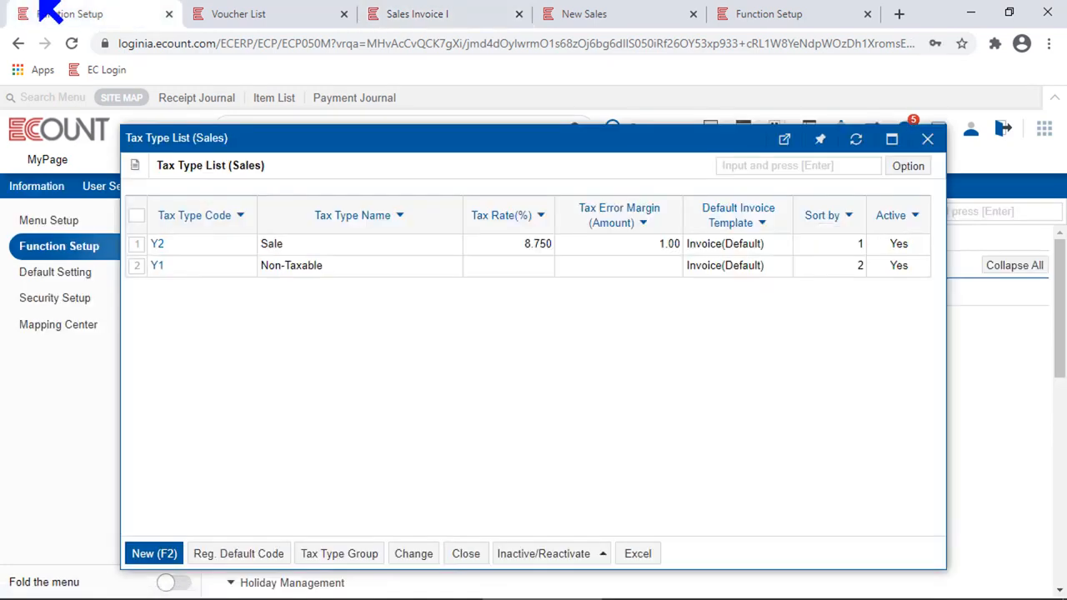
pyautogui.click(144, 554)
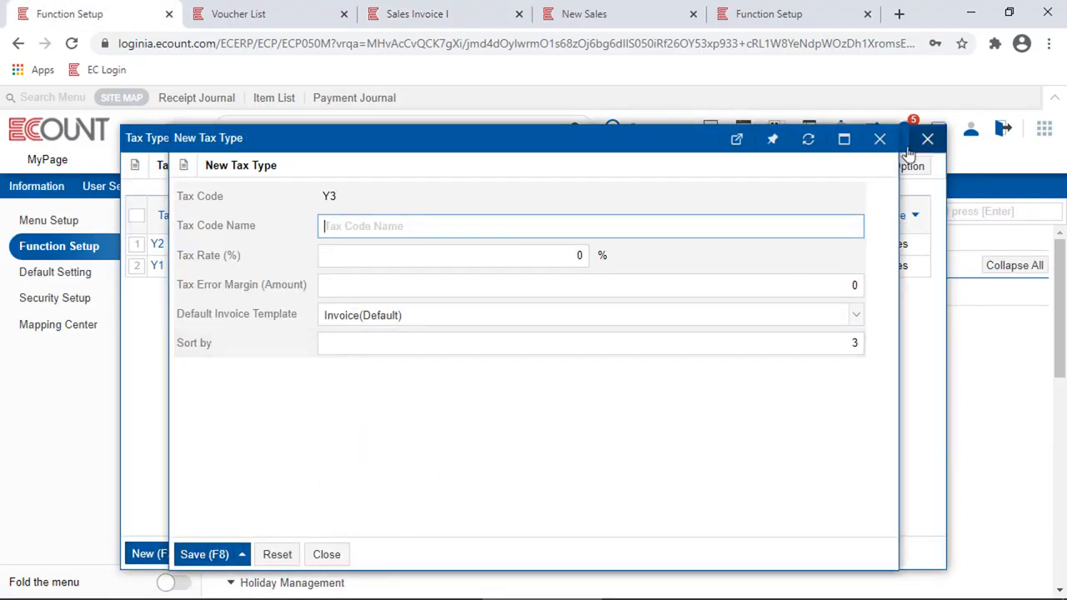
pyautogui.click(883, 142)
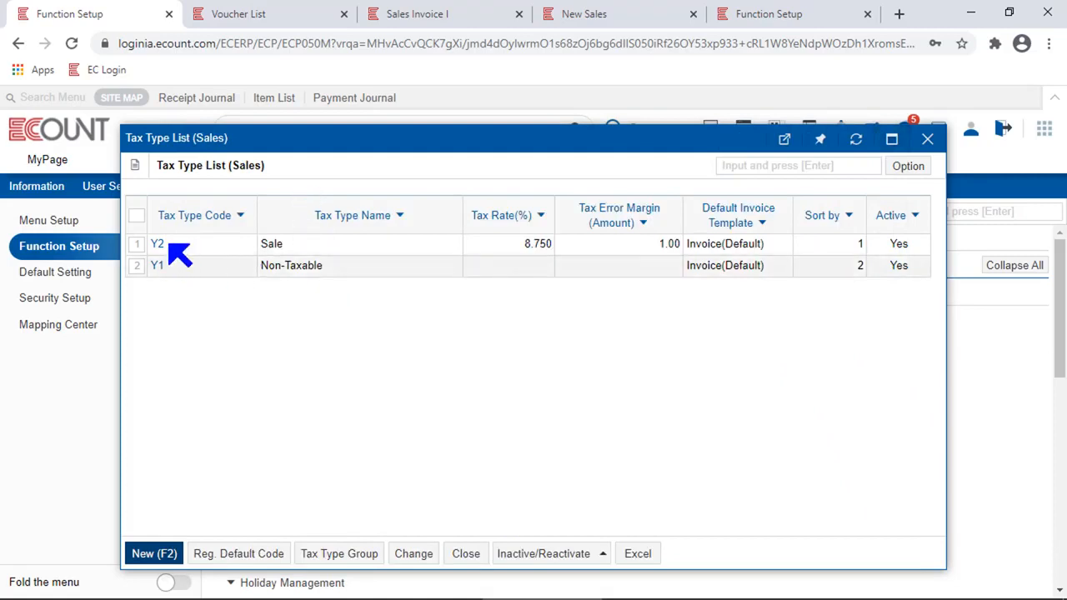
# Open tax type Y2 and examine its tax rate, tax error margin and default invoice template fields.
pyautogui.click(158, 245)
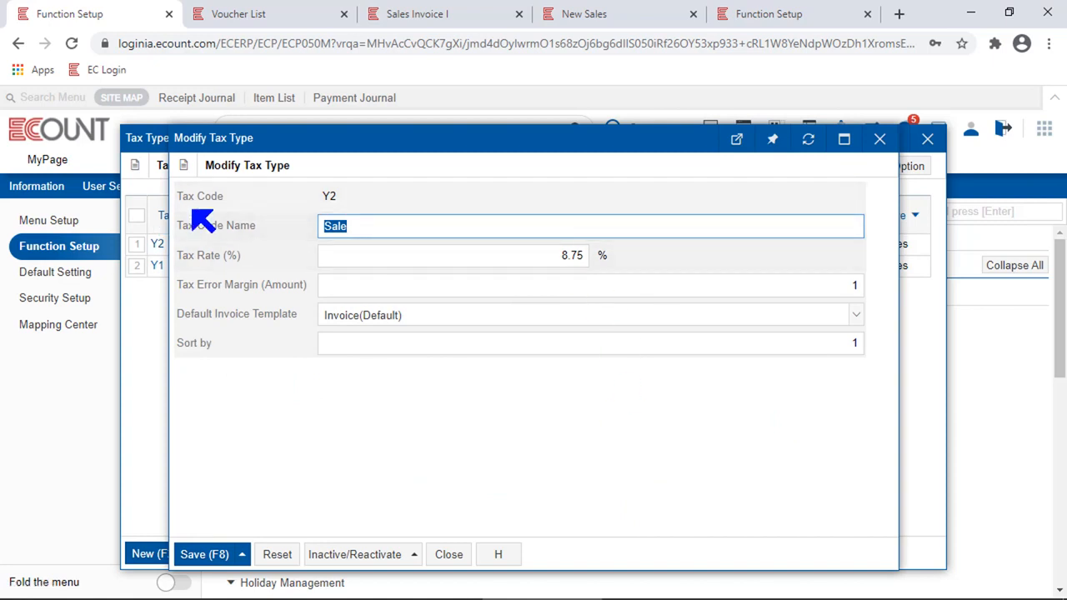
pyautogui.click(500, 254)
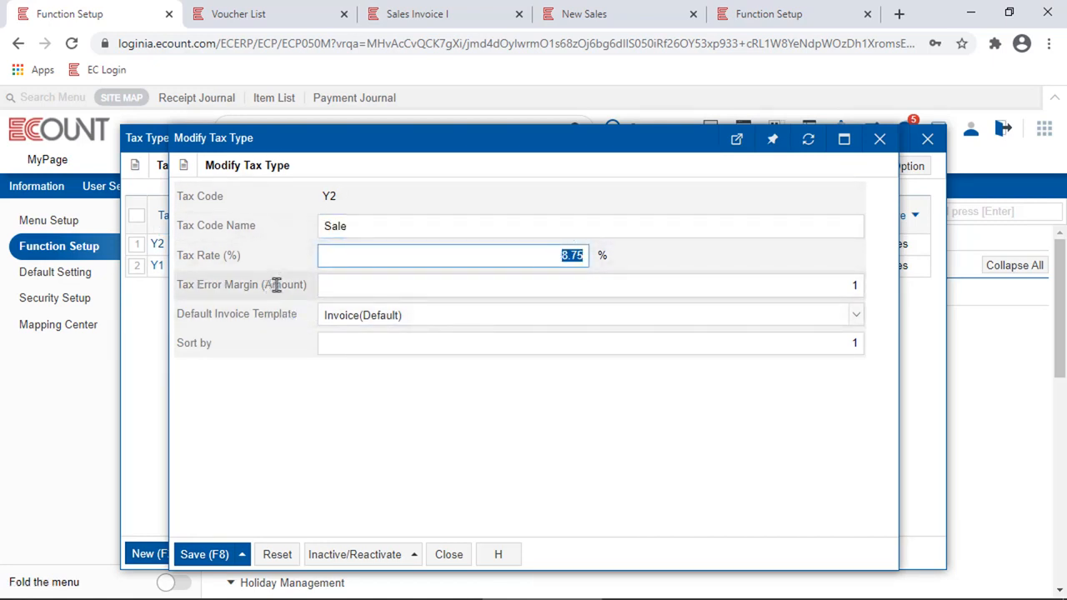
pyautogui.click(403, 284)
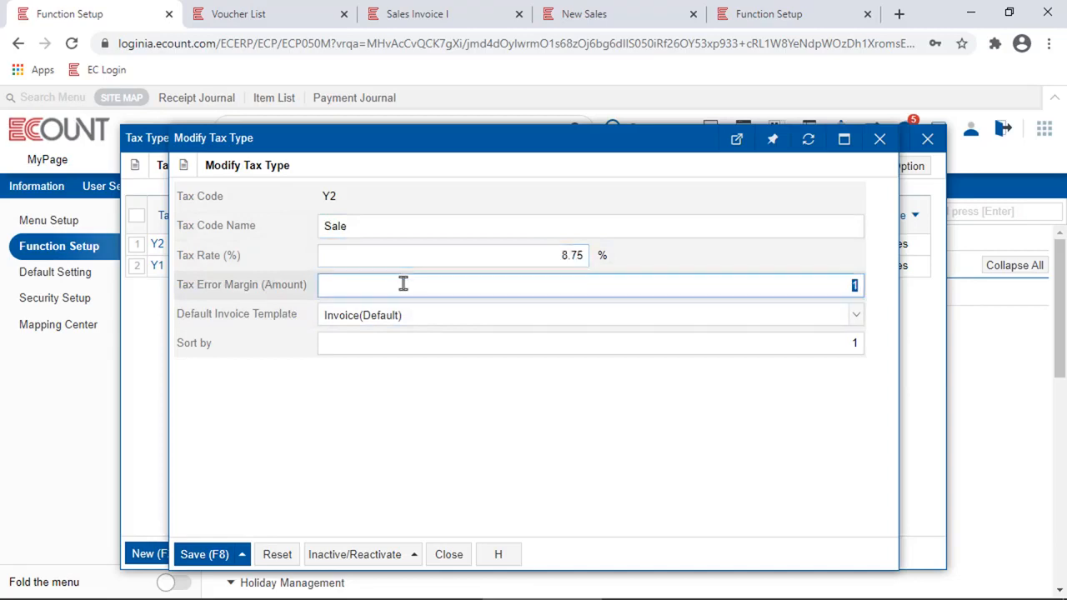
pyautogui.click(496, 314)
pyautogui.click(477, 423)
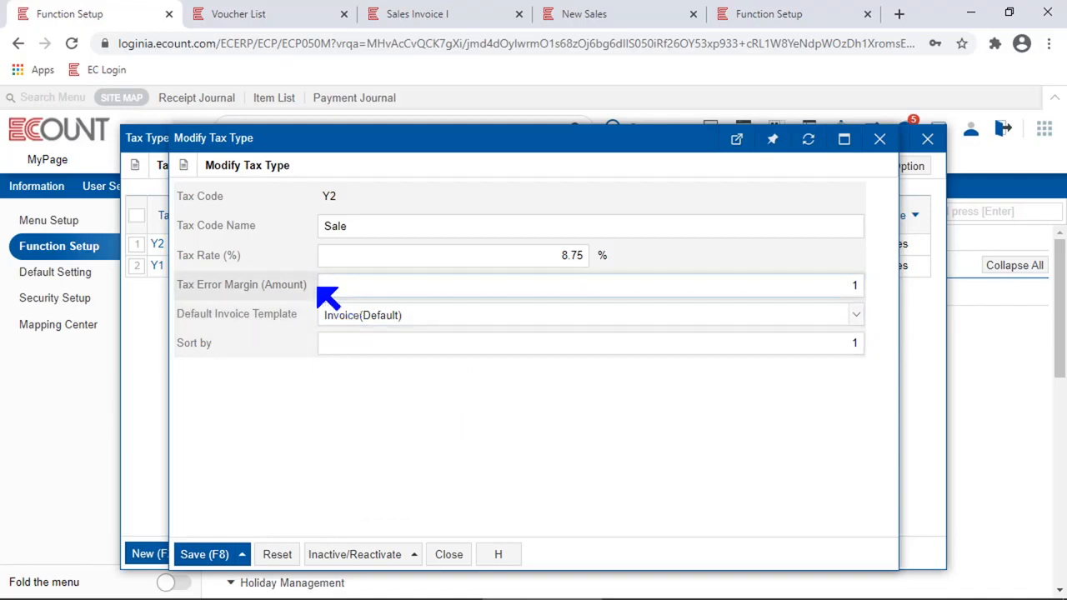
pyautogui.moveTo(289, 285); pyautogui.dragTo(178, 292)
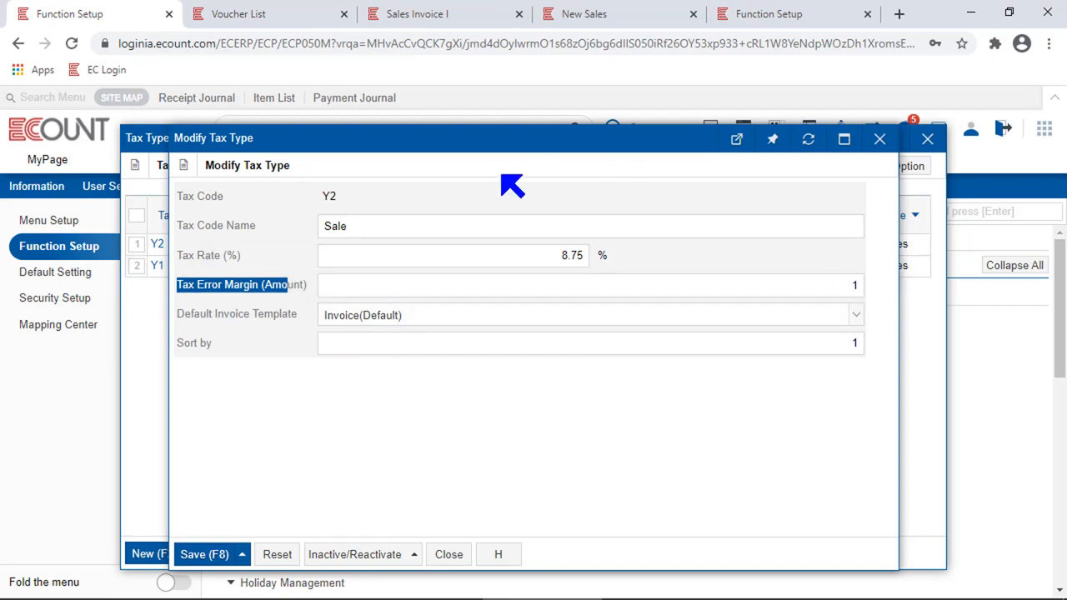
pyautogui.moveTo(528, 145); pyautogui.dragTo(633, 158)
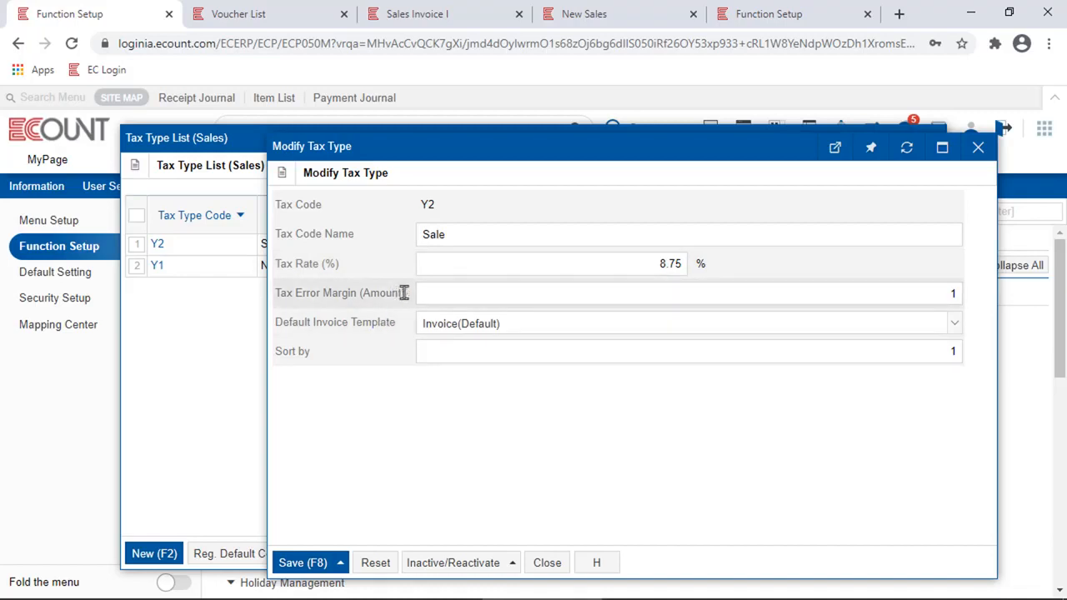
pyautogui.moveTo(286, 293); pyautogui.dragTo(406, 294)
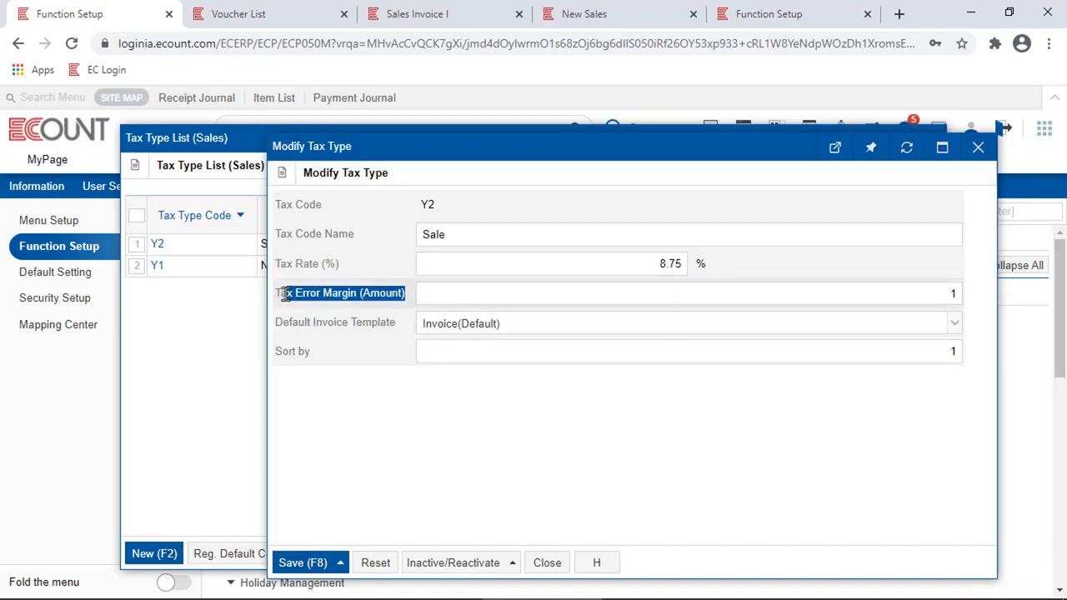
pyautogui.click(930, 291)
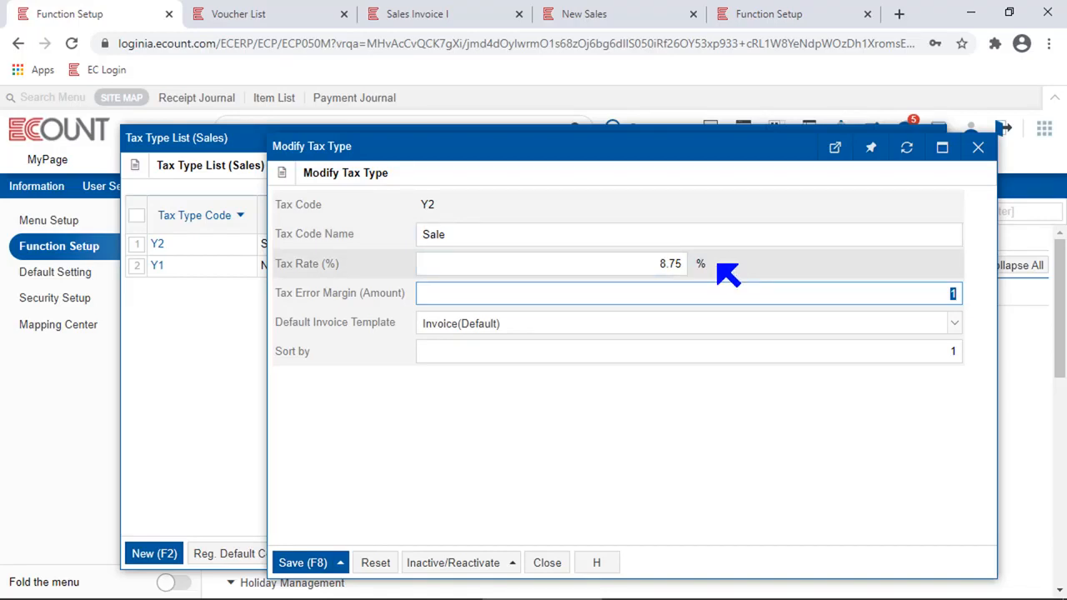
# In Sales Invoice I, choose the Sale tax type and look up Life Trading as the customer.
pyautogui.click(434, 14)
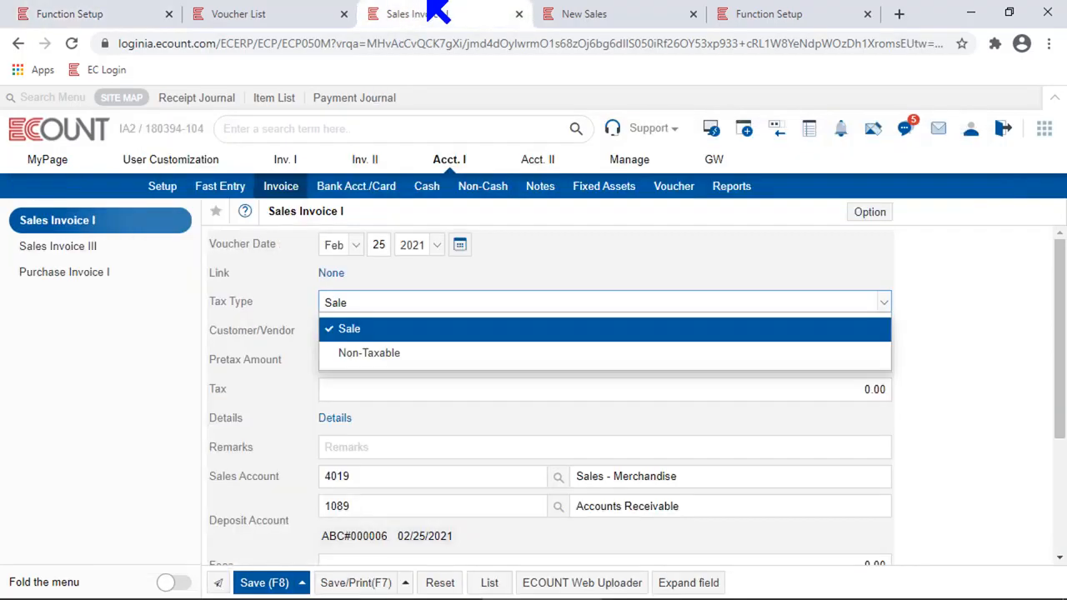
pyautogui.click(747, 333)
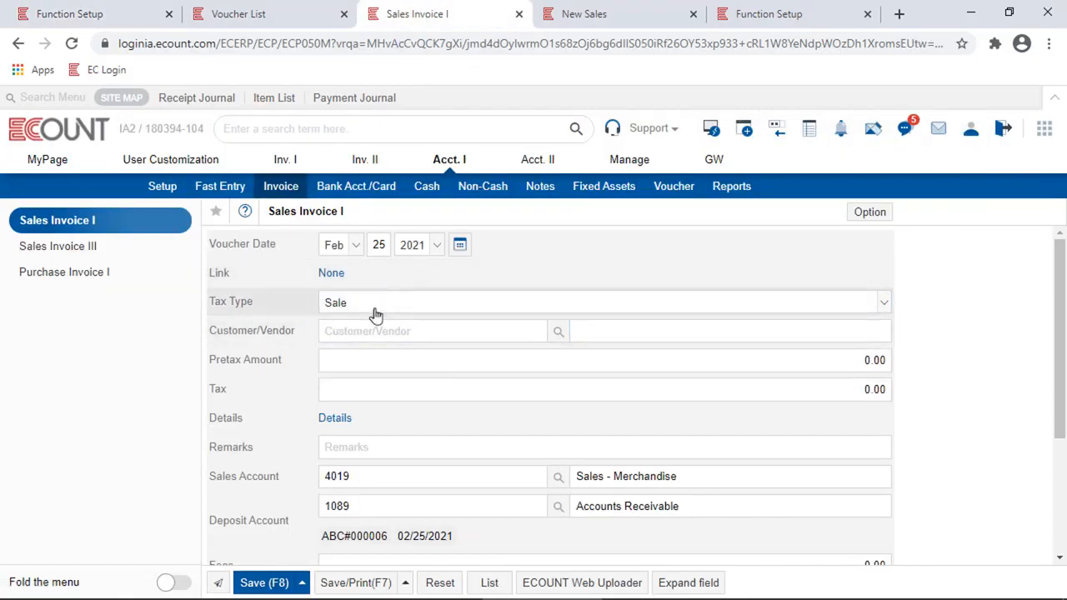
pyautogui.click(408, 332)
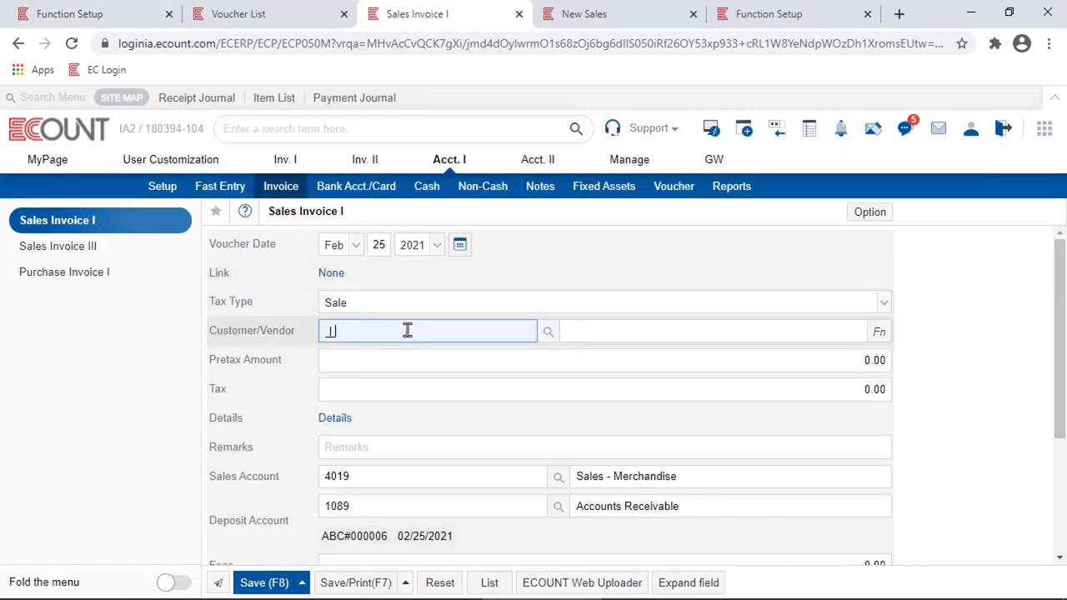
pyautogui.press('Return')
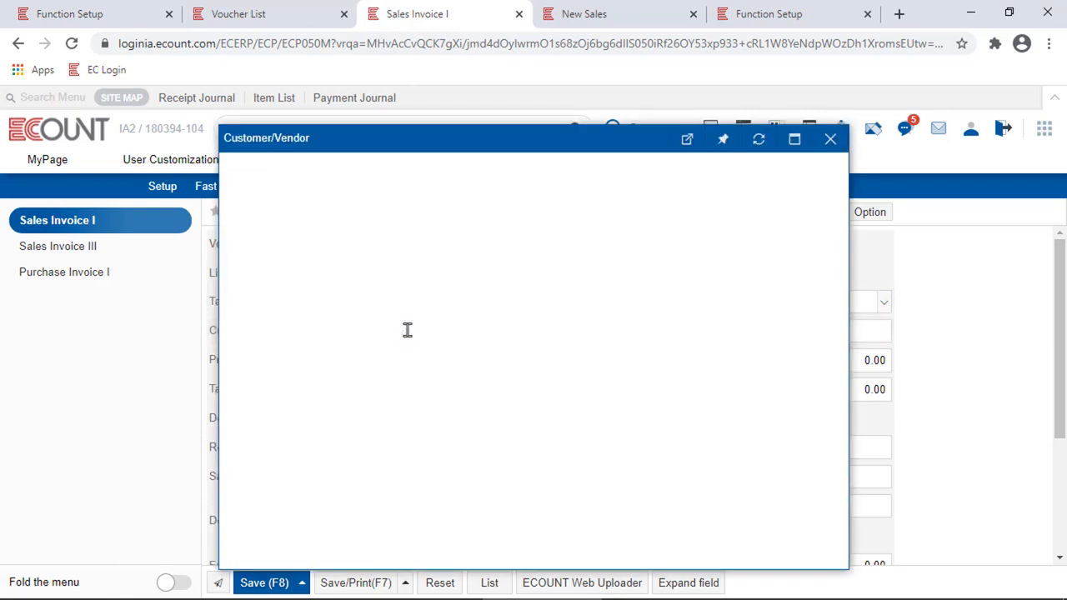
pyautogui.write('ㅣㅑㄹㄷ')
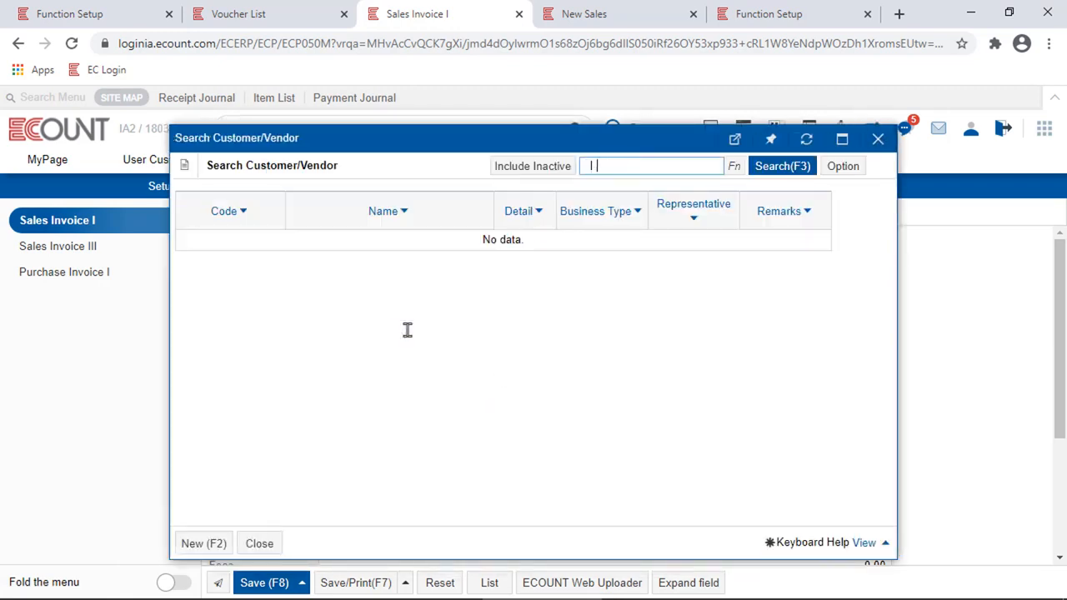
pyautogui.press('BackSpace')
pyautogui.write('life')
pyautogui.press('Return')
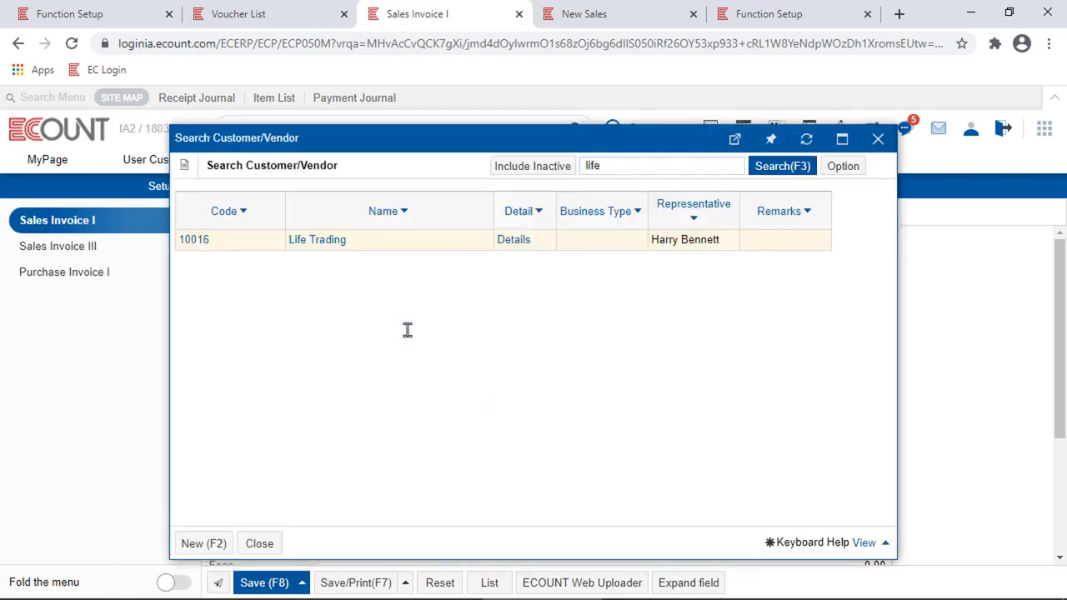
pyautogui.click(318, 240)
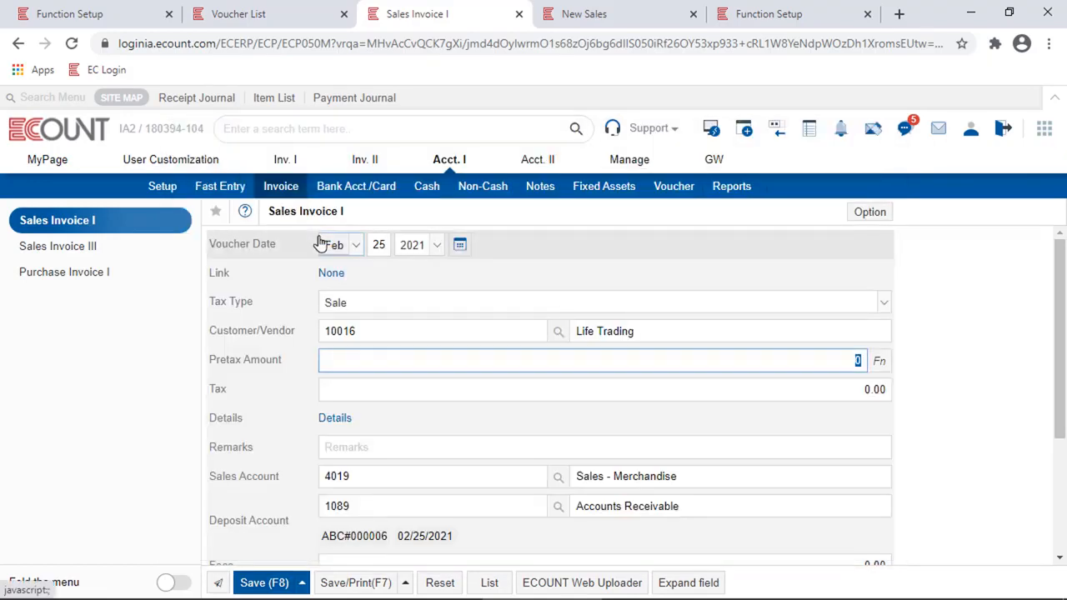
# Enter a pretax amount of 10,000 and a tax of 880, and try to save the invoice.
pyautogui.write('10,000')
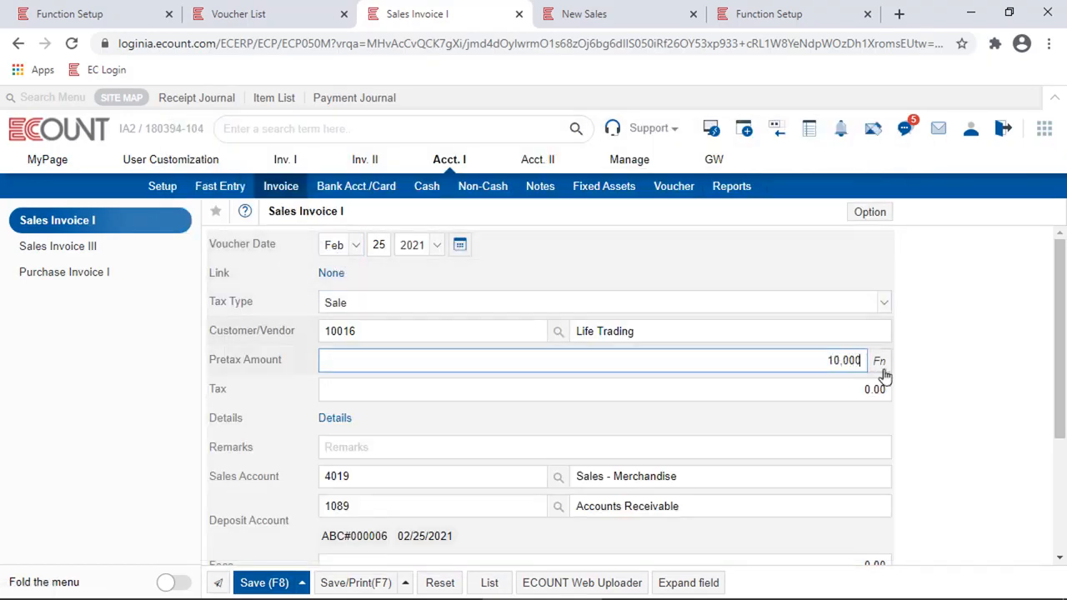
pyautogui.press('Tab')
pyautogui.click(865, 395)
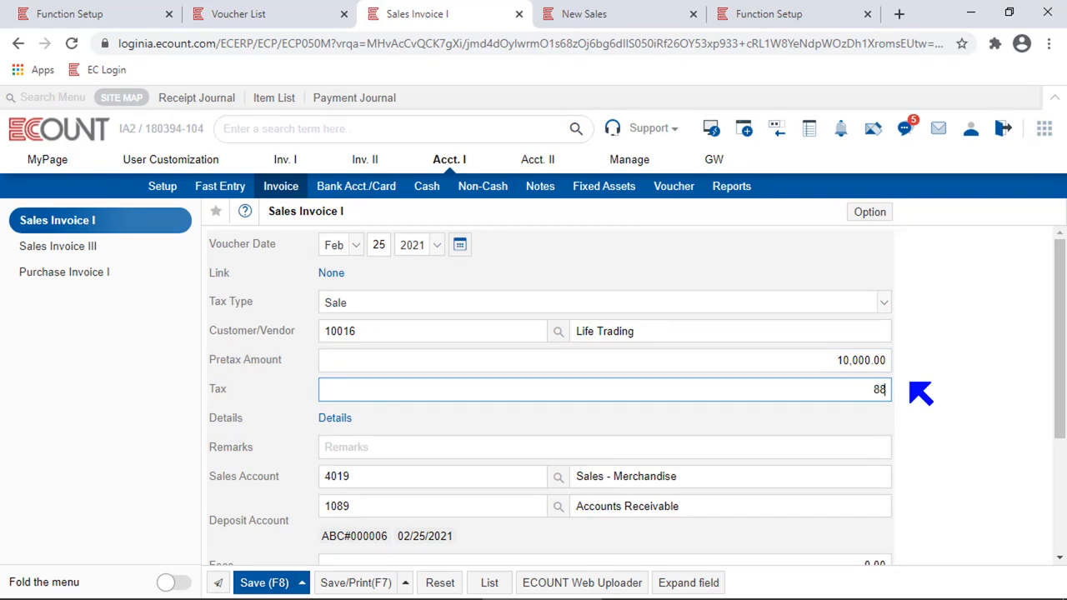
pyautogui.press('Tab')
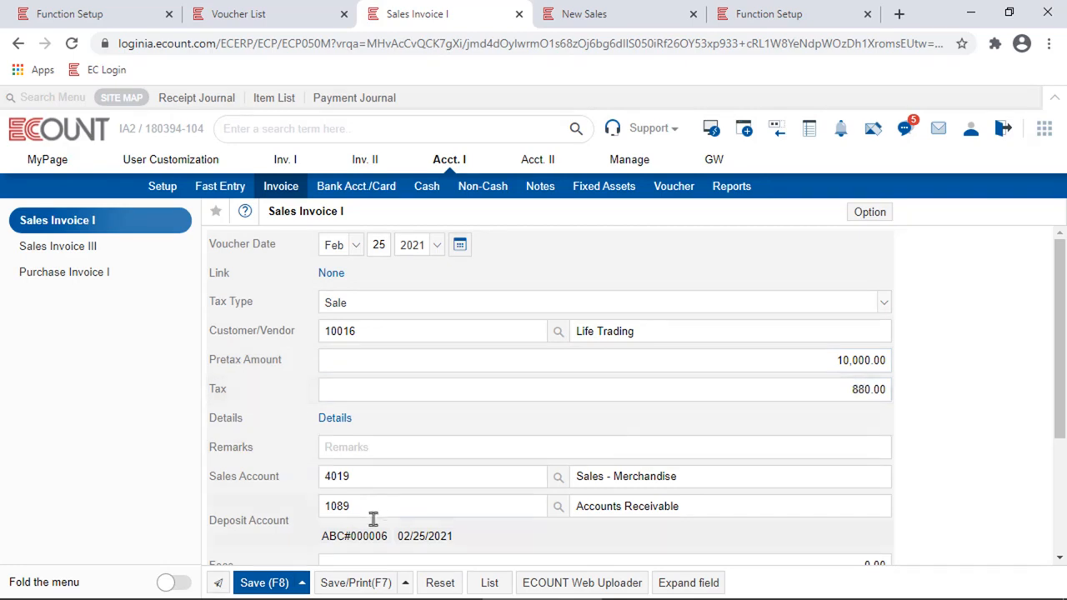
pyautogui.click(254, 582)
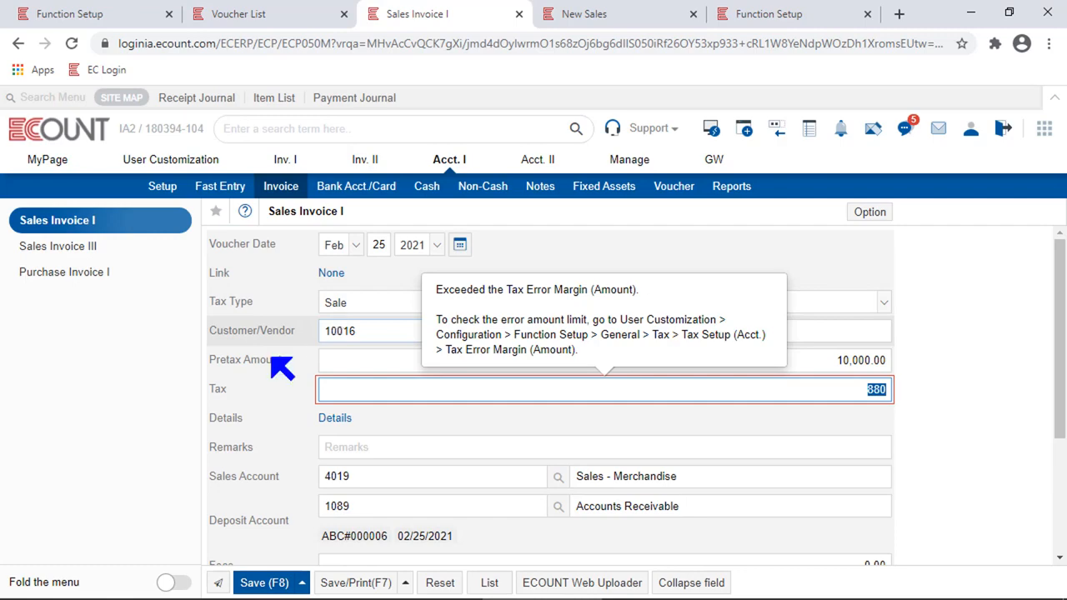
# Check the Sale tax type's error margin, set the invoice's tax to 876 and save the invoice.
pyautogui.click(27, 9)
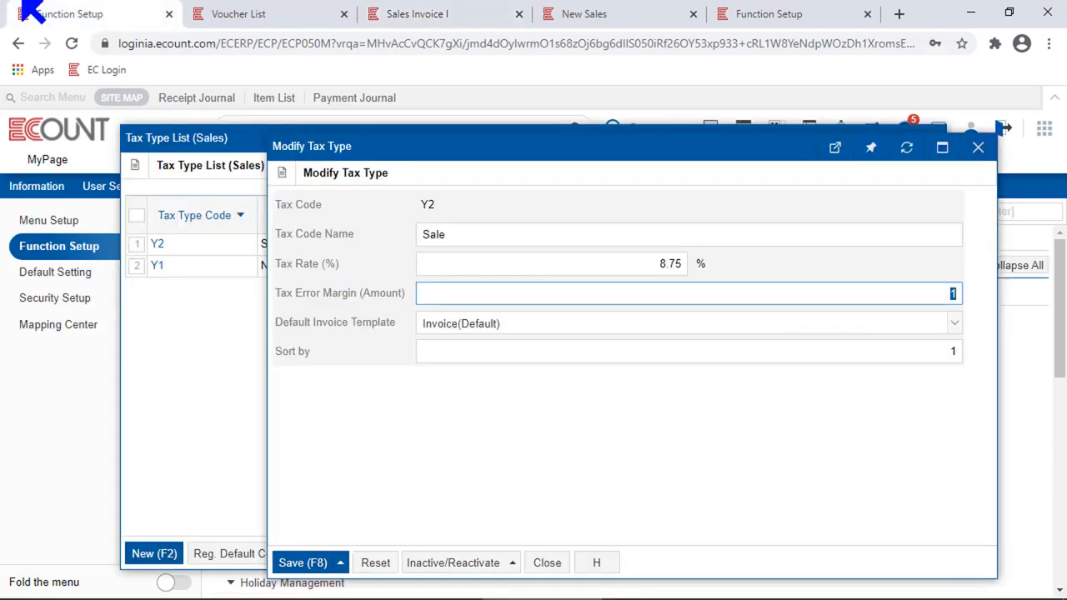
pyautogui.click(421, 13)
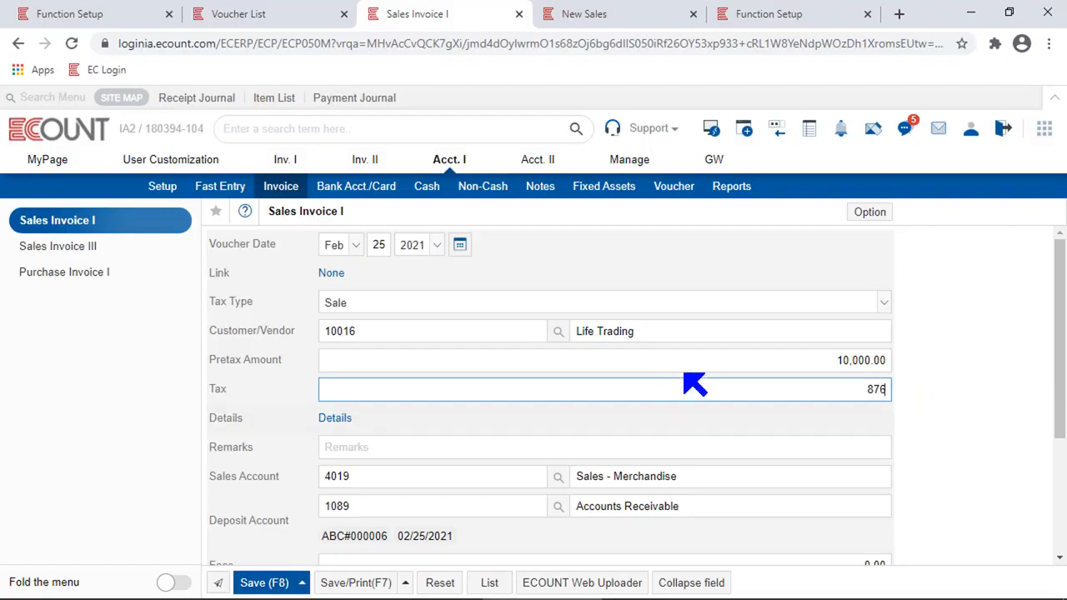
pyautogui.click(935, 433)
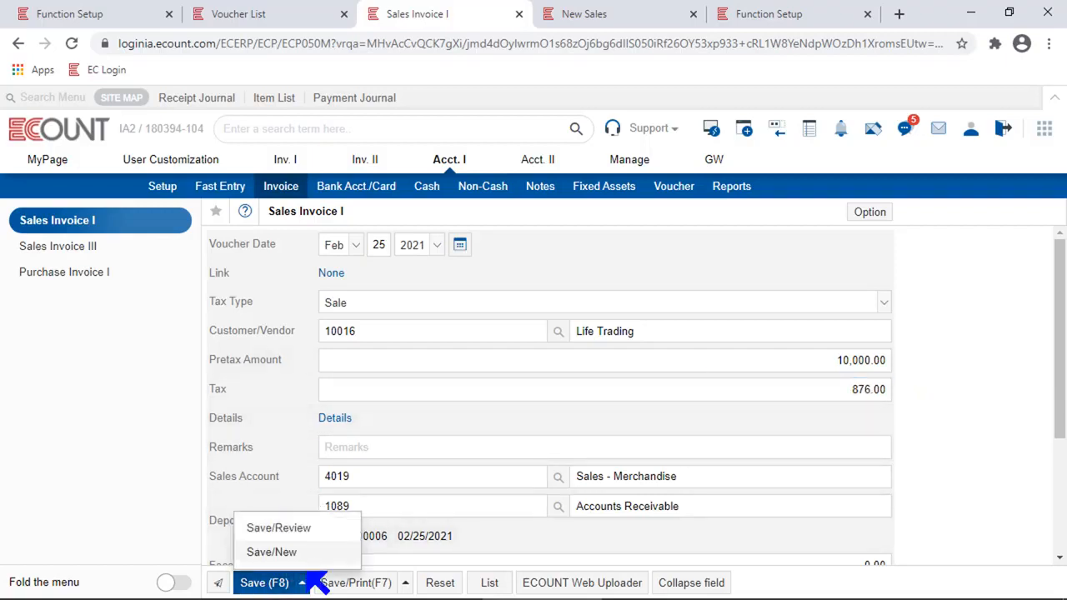
pyautogui.click(261, 585)
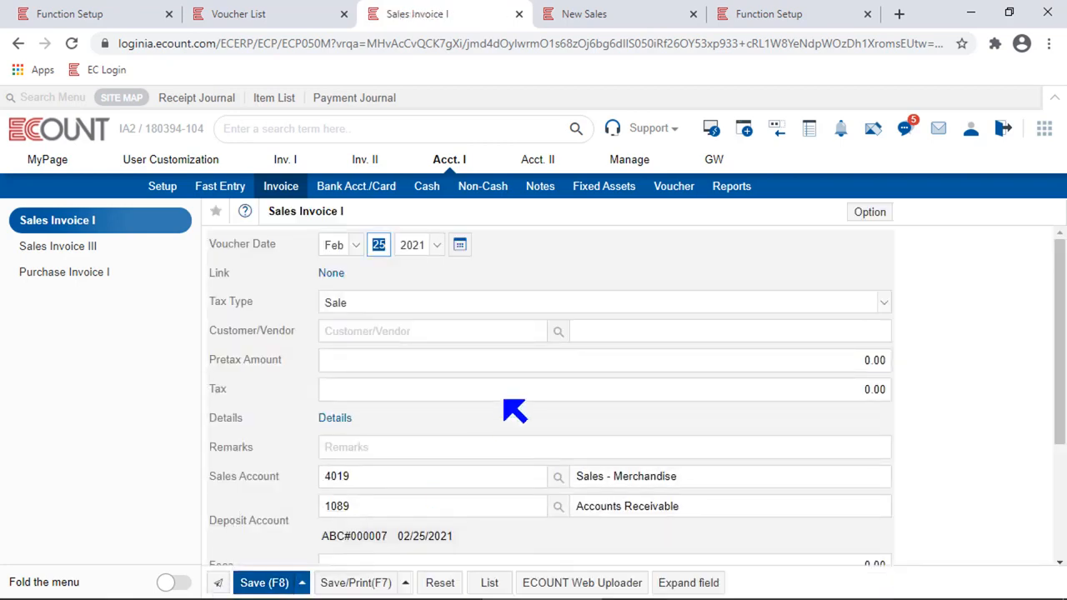
# Return to the Sale tax type's settings and view the available default invoice templates.
pyautogui.click(46, 12)
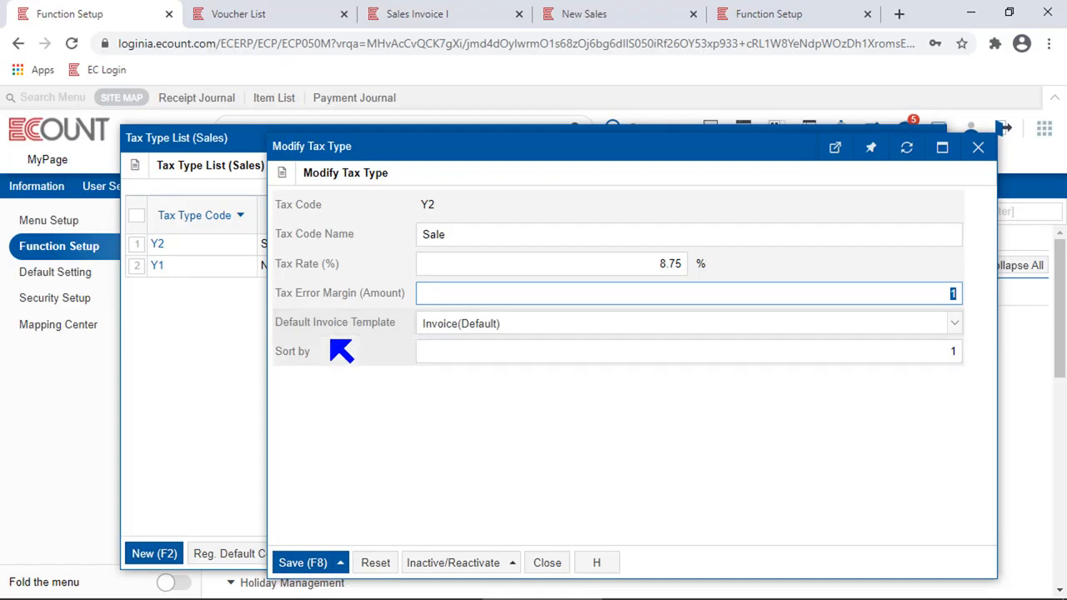
pyautogui.moveTo(397, 325); pyautogui.dragTo(297, 329)
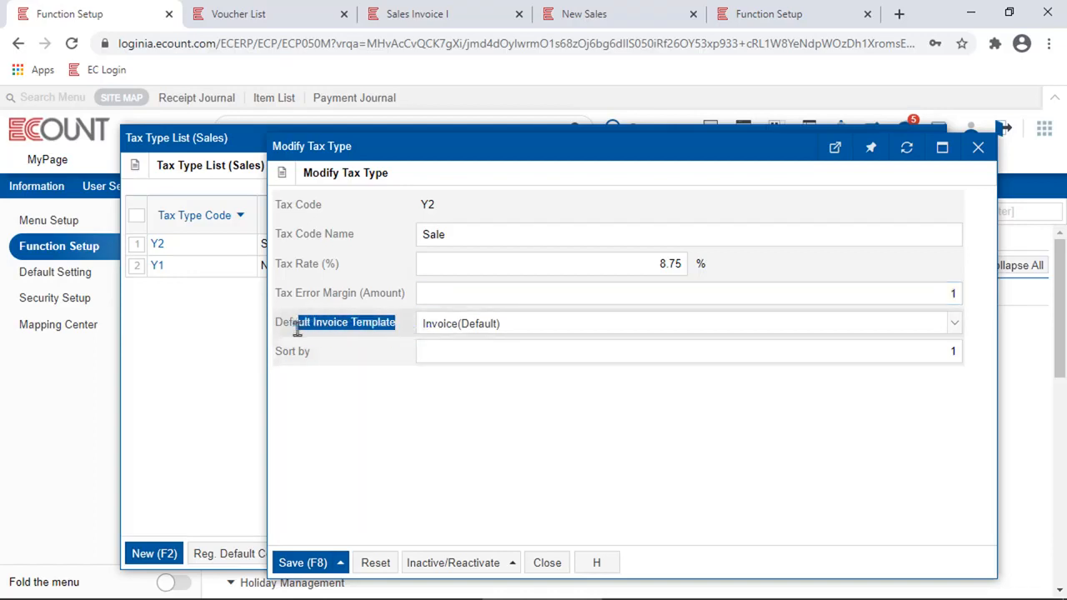
pyautogui.click(653, 326)
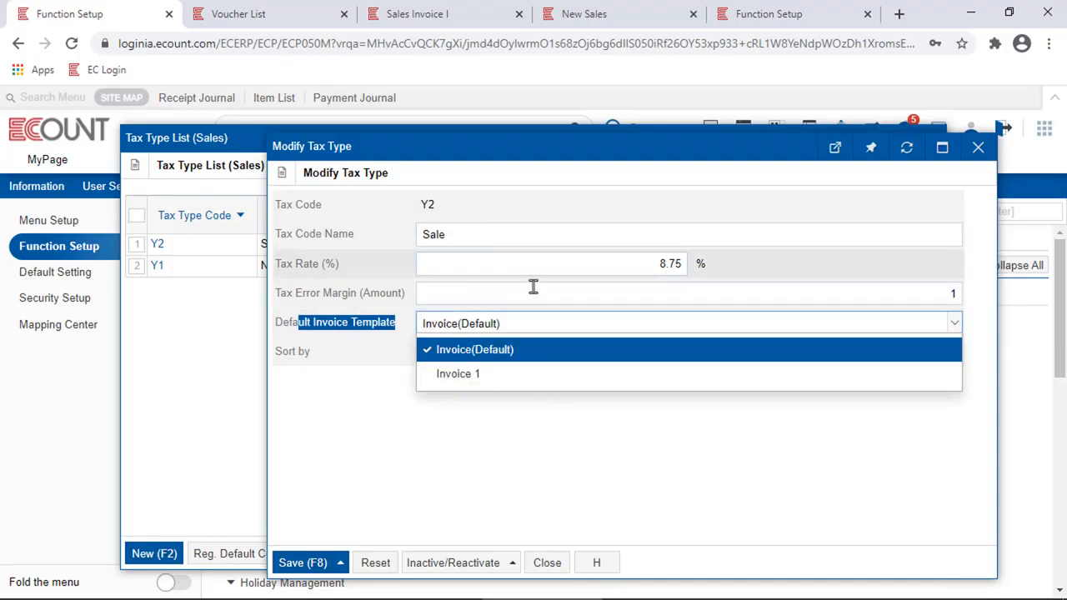
# Reload the voucher list and locate the new Sales Invoice I voucher for Life Trading.
pyautogui.click(242, 14)
pyautogui.click(95, 250)
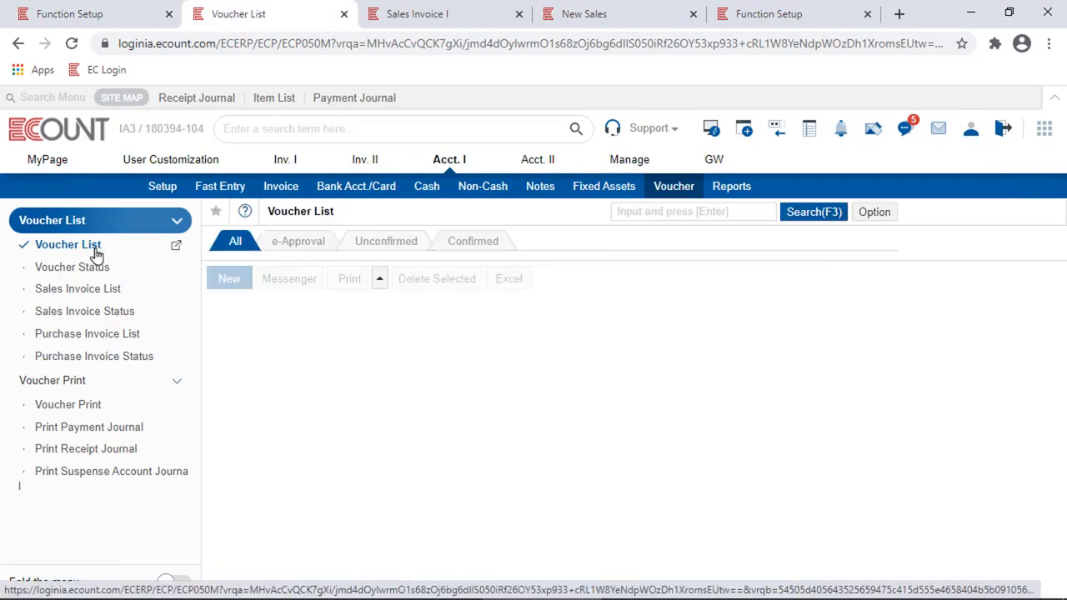
pyautogui.moveTo(397, 327); pyautogui.dragTo(317, 327)
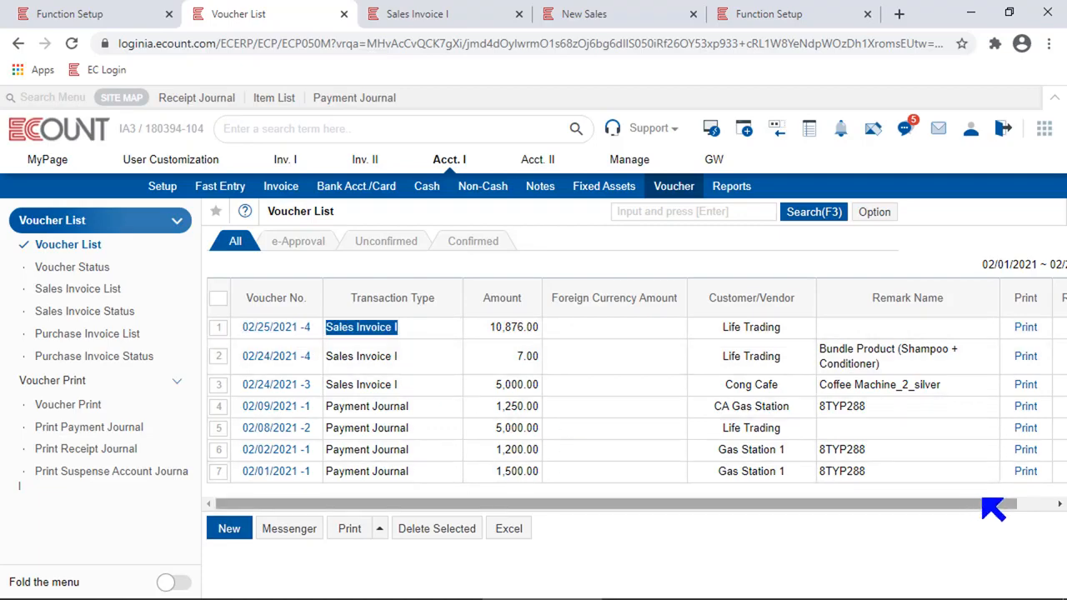
# Open the printable invoice of the 02/25/2021 Sales Invoice I voucher for Life Trading from the voucher list.
pyautogui.click(1033, 504)
pyautogui.click(997, 333)
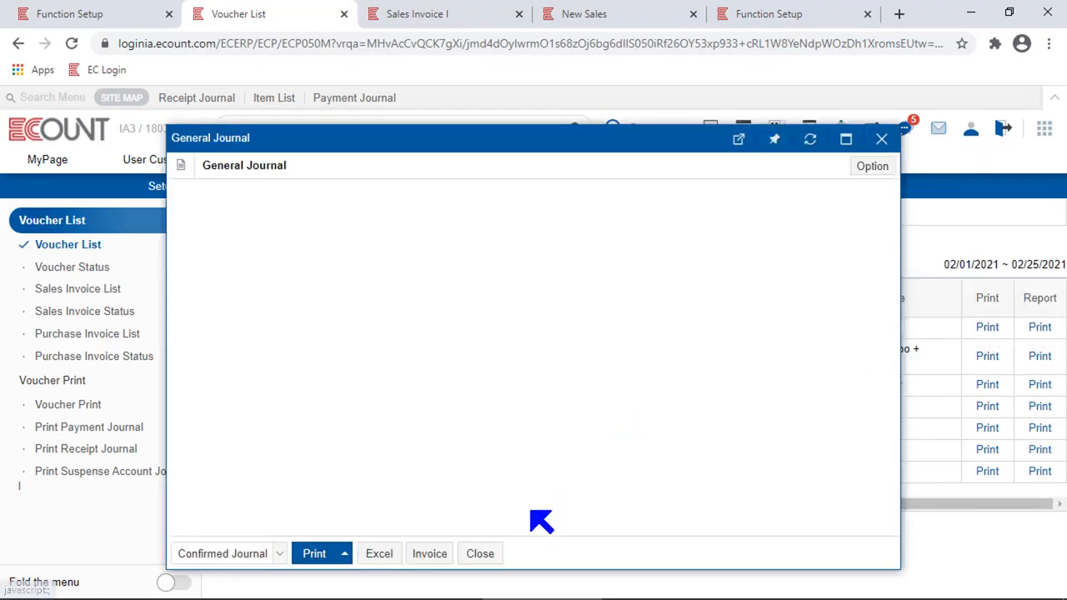
pyautogui.click(419, 555)
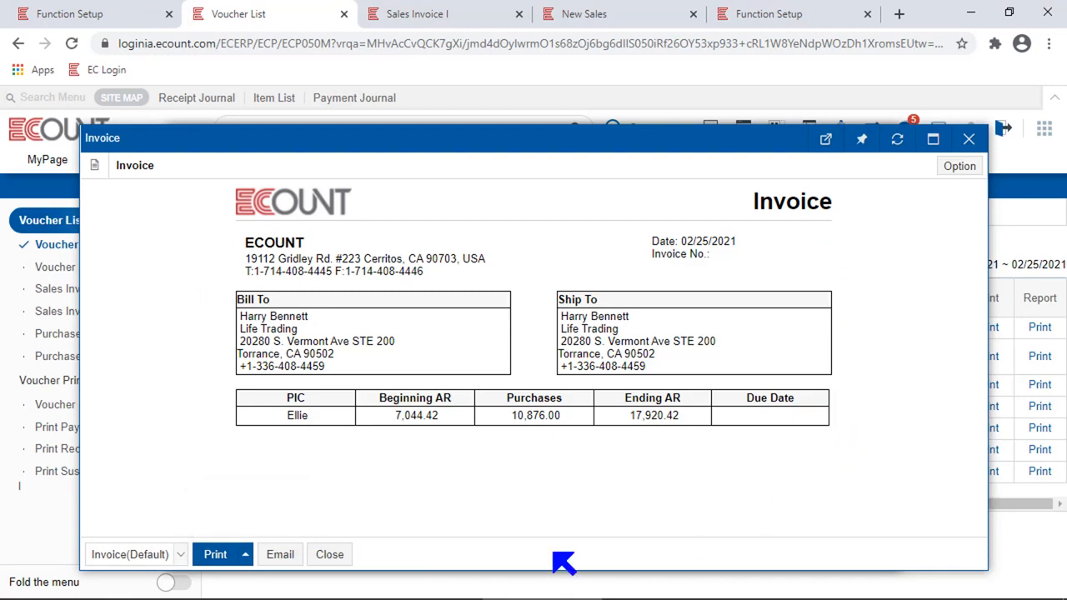
# Compare the Sale tax type's default invoice template options with the template used on the voucher's printable invoice.
pyautogui.click(31, 15)
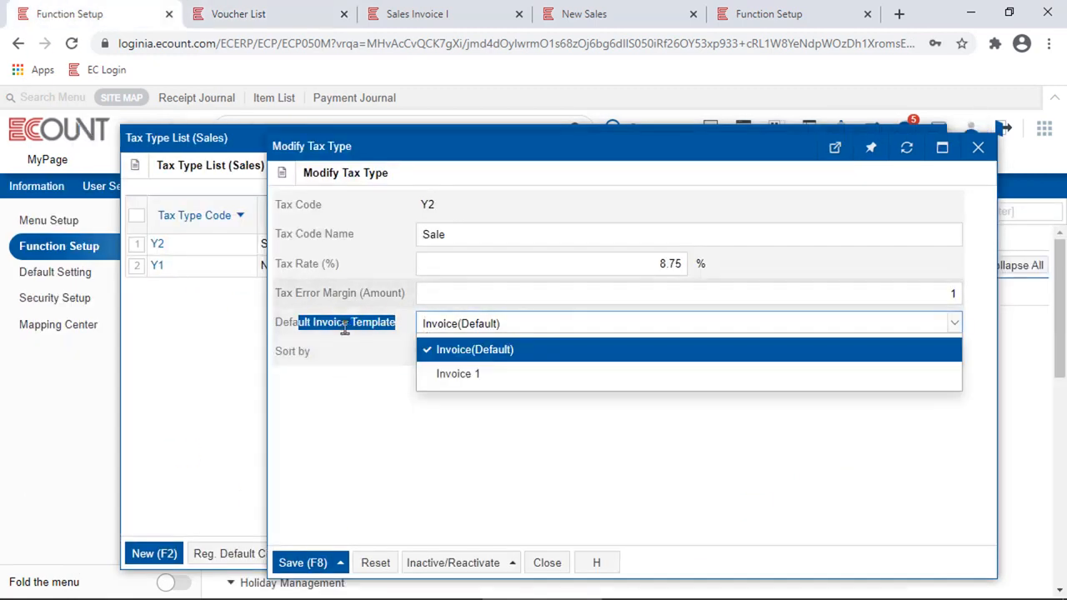
pyautogui.click(664, 455)
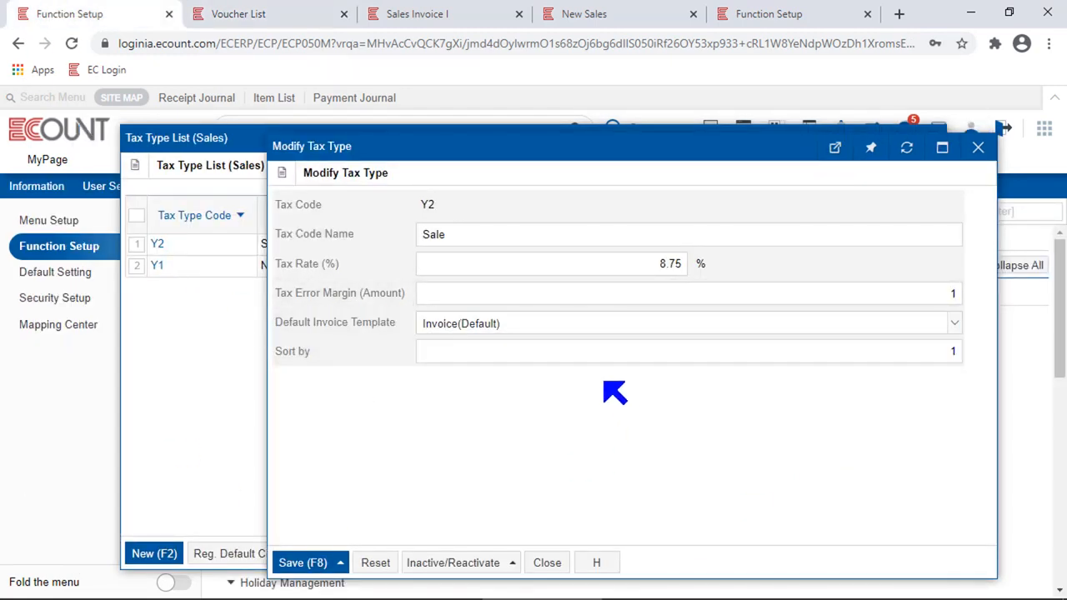
pyautogui.click(507, 325)
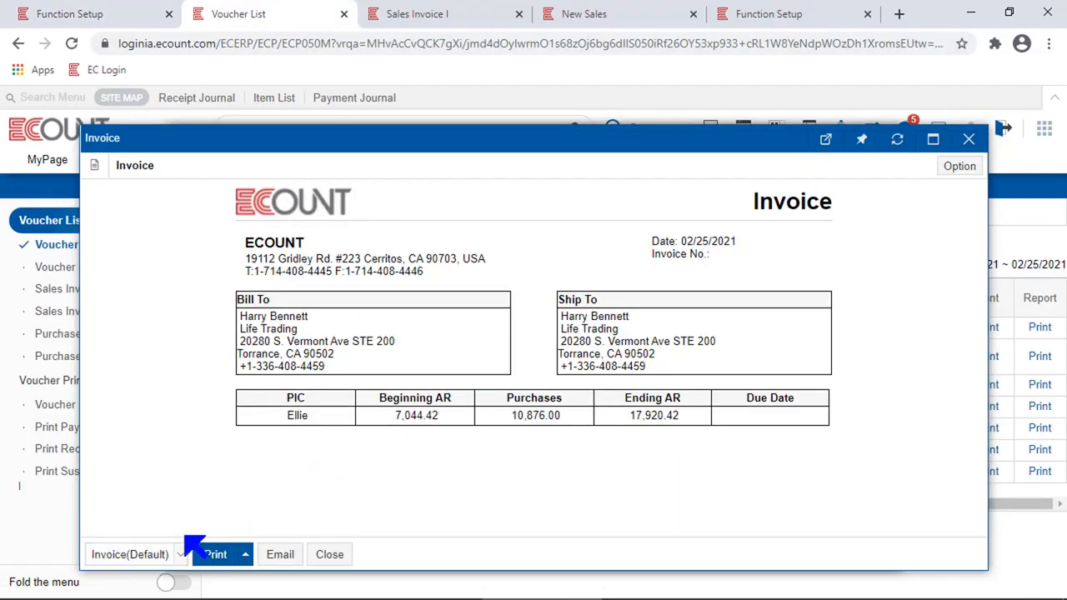
pyautogui.click(52, 12)
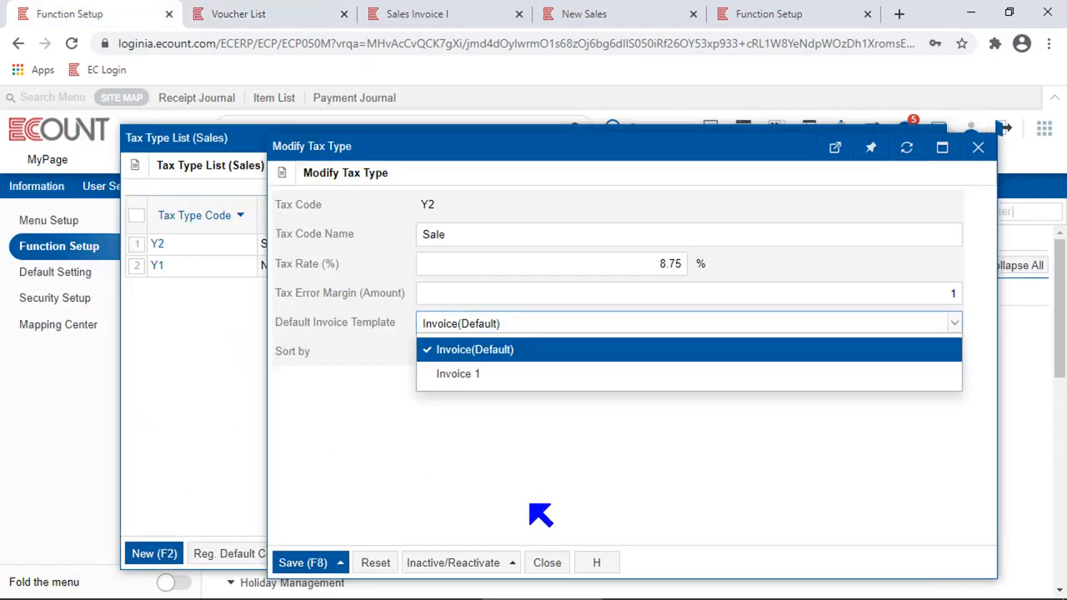
# Examine the Sale tax type's sort order and compare it with the order of the tax type options in Sales Invoice I.
pyautogui.click(510, 415)
pyautogui.moveTo(357, 359); pyautogui.dragTo(268, 356)
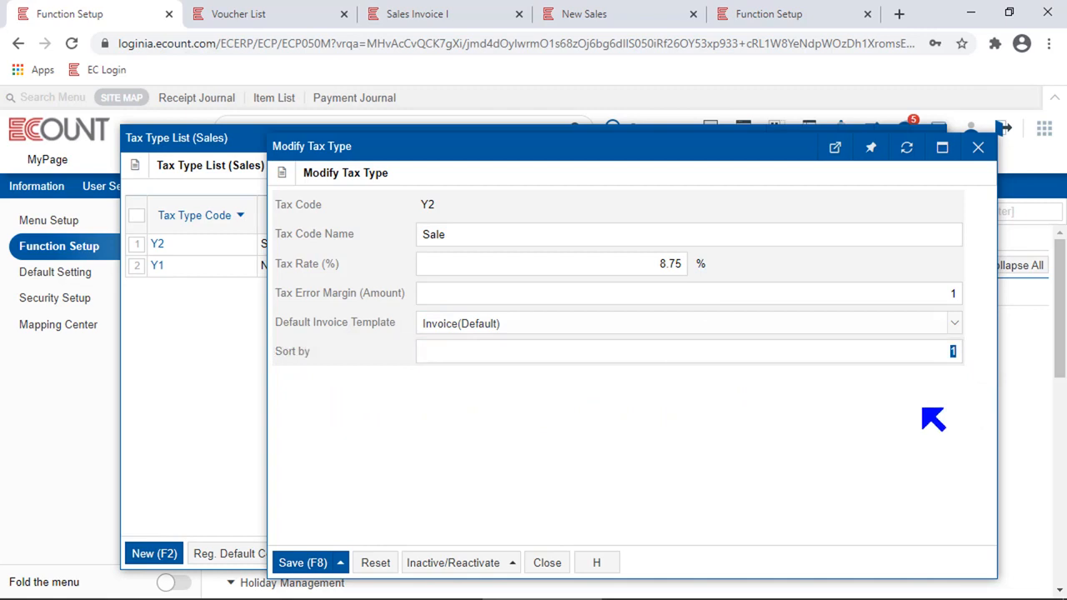
pyautogui.moveTo(625, 139); pyautogui.dragTo(626, 201)
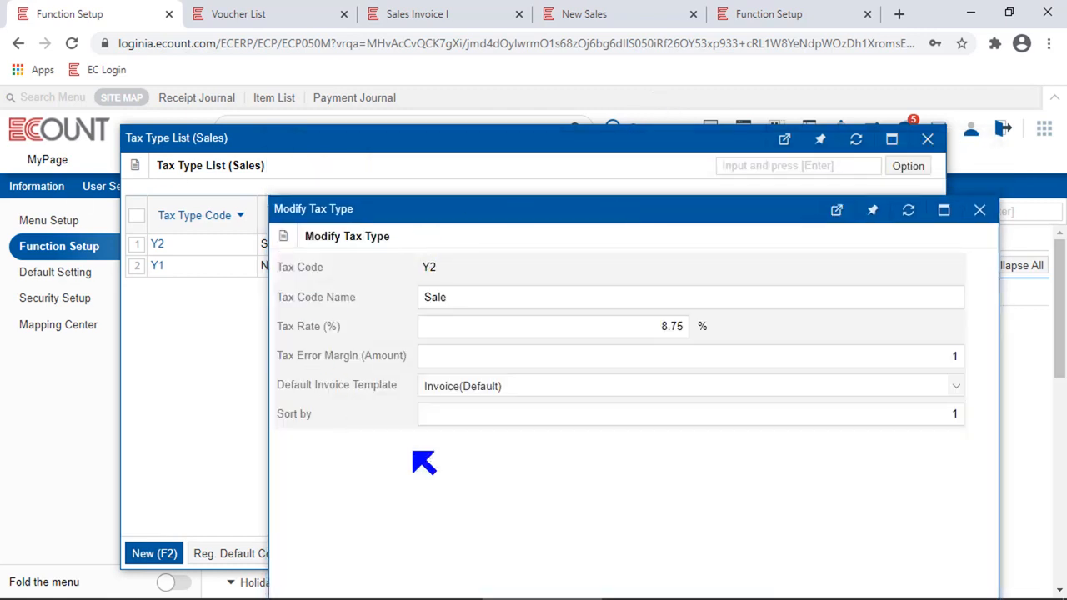
pyautogui.click(492, 10)
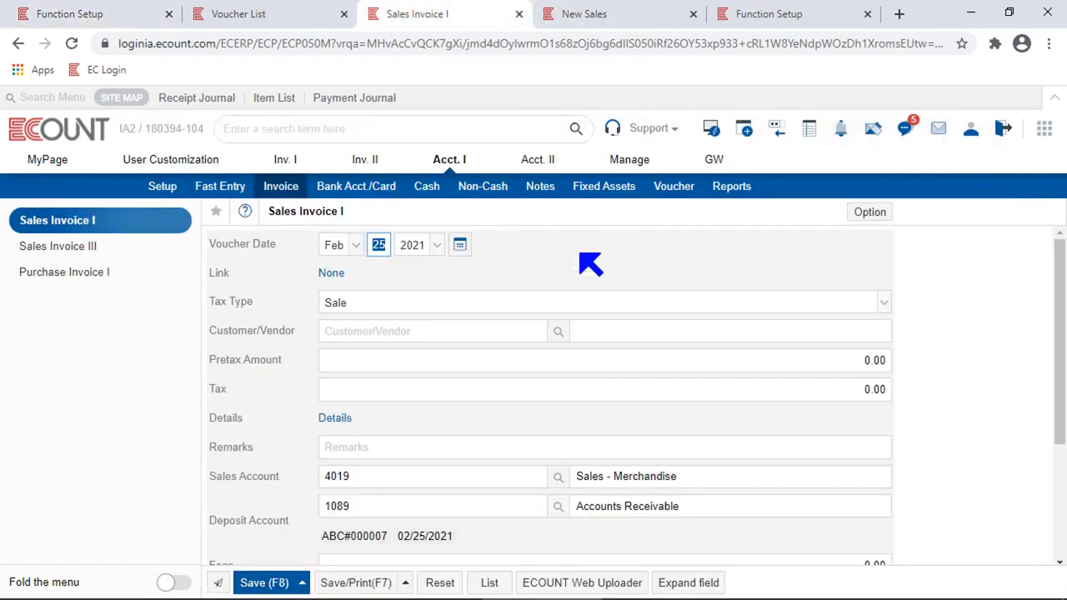
pyautogui.click(568, 307)
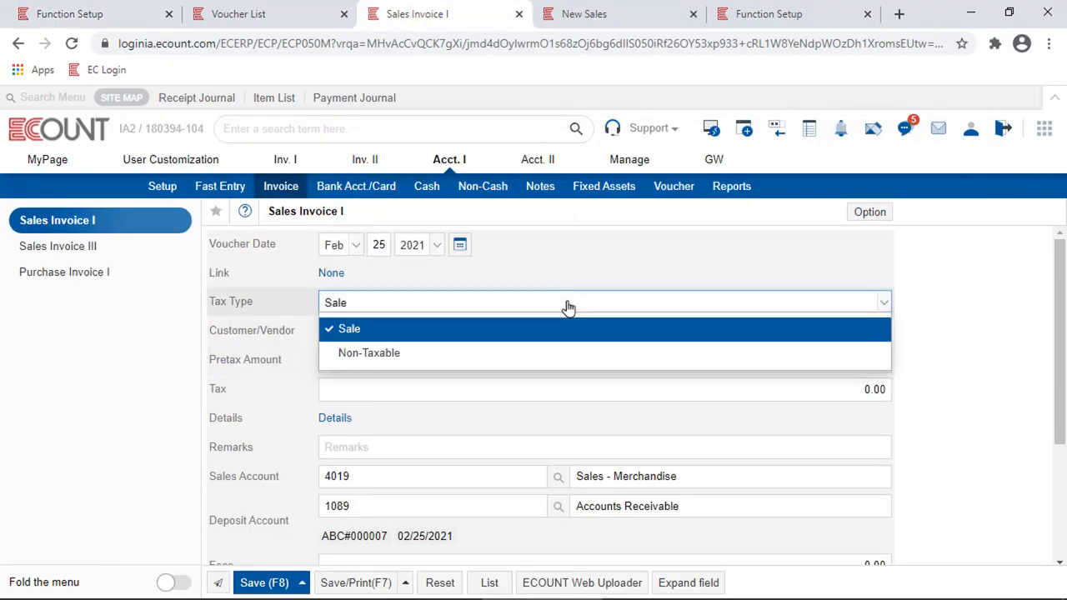
# View the blank form for a new sales tax type, leaving it unsaved, and close the sales tax type list.
pyautogui.click(81, 15)
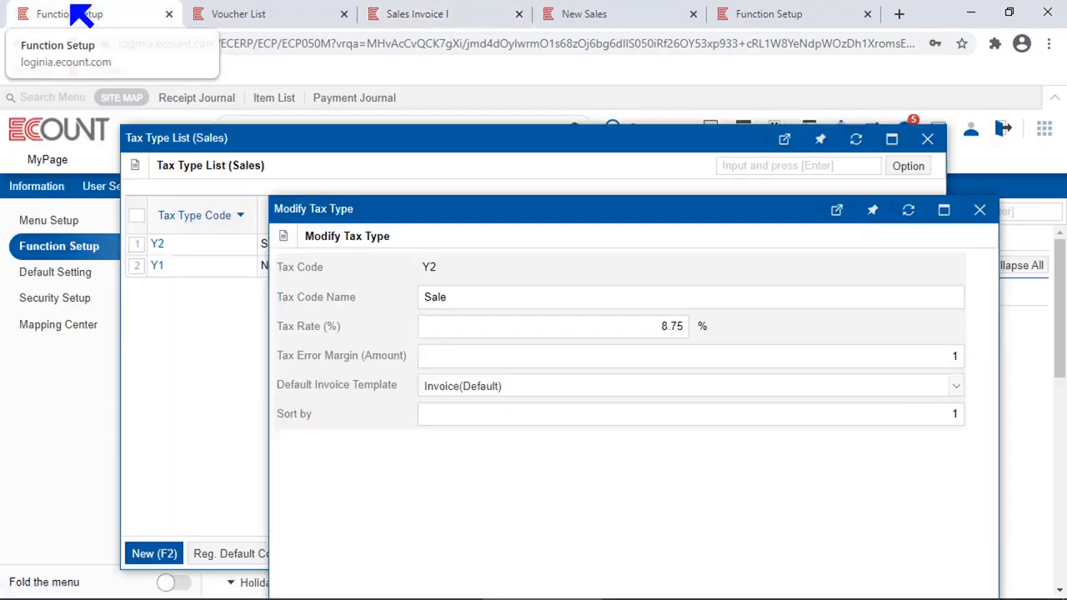
pyautogui.click(980, 211)
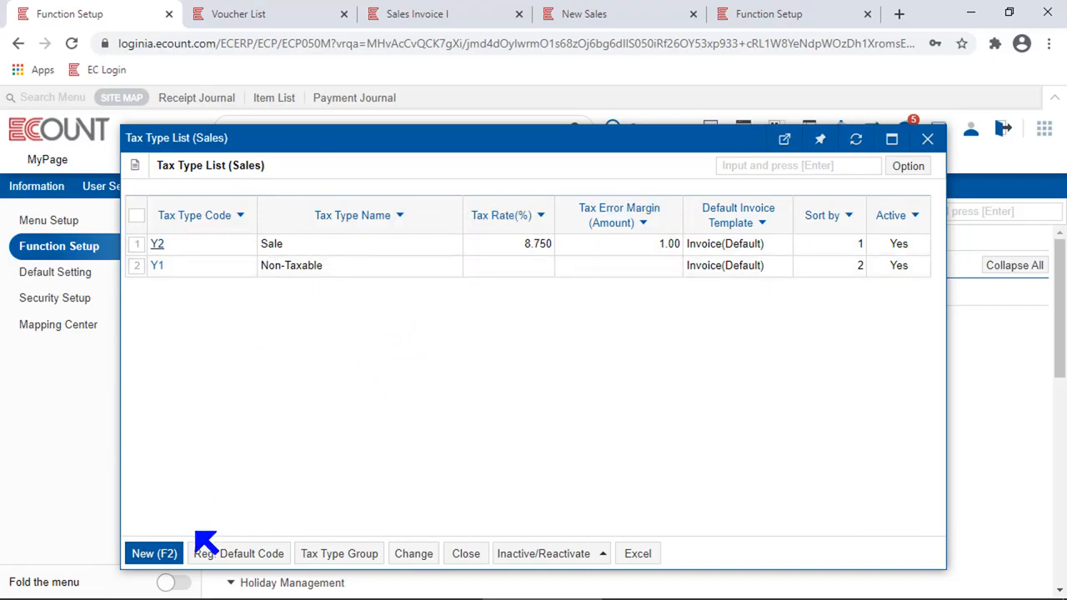
pyautogui.click(166, 554)
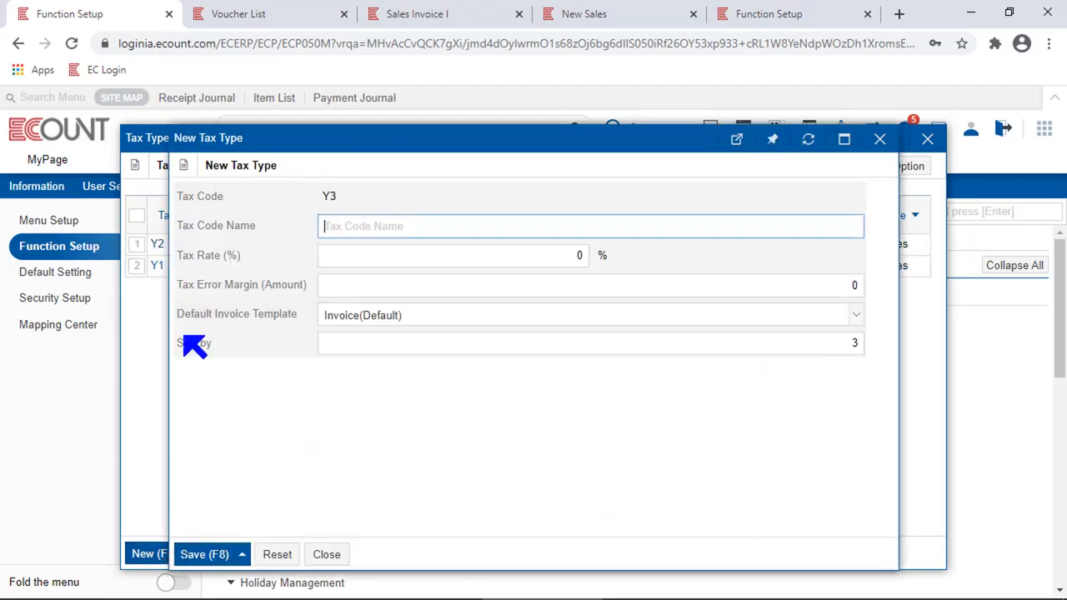
pyautogui.click(787, 441)
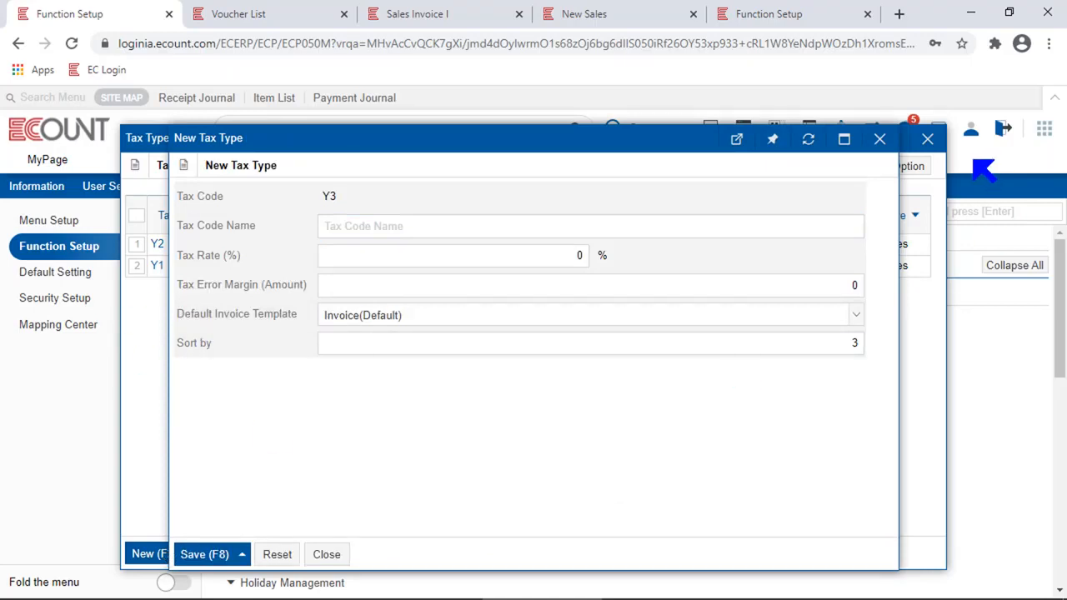
pyautogui.click(880, 139)
pyautogui.click(927, 138)
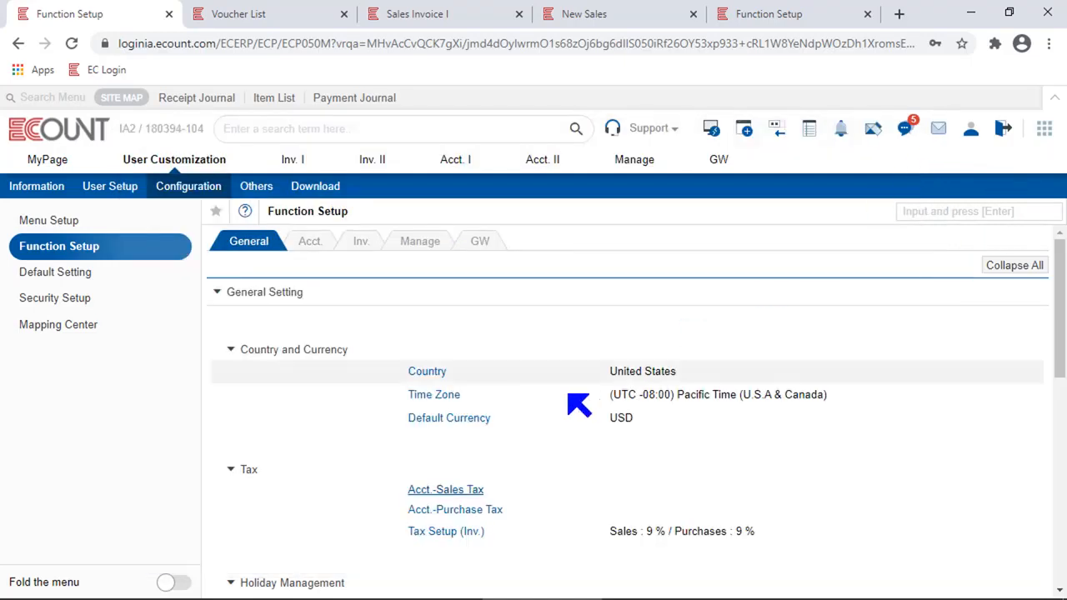
# View the accounting purchase tax type list and close it.
pyautogui.click(477, 512)
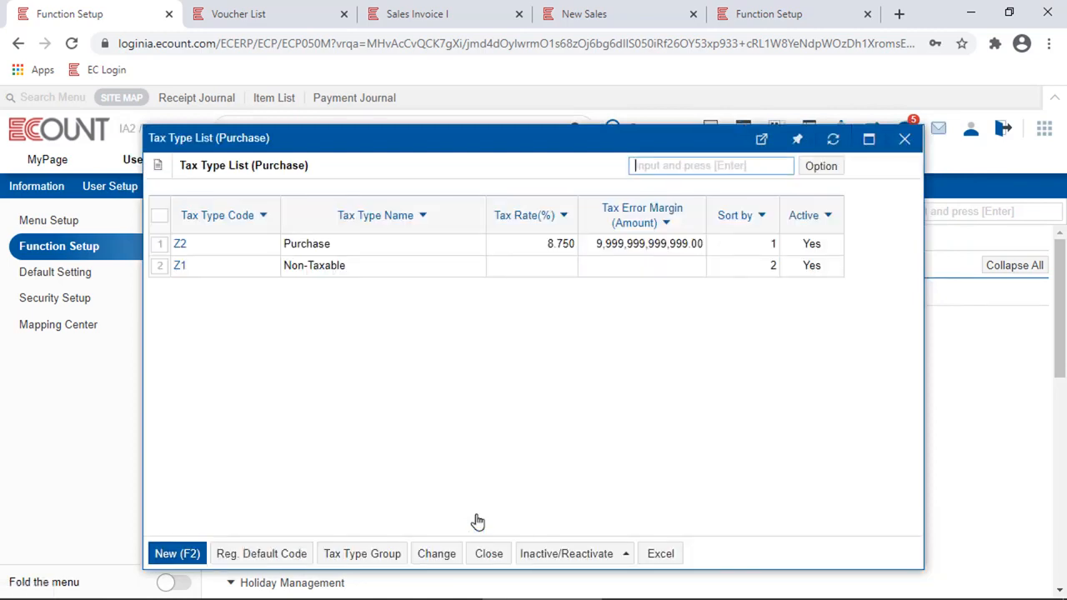
pyautogui.click(497, 402)
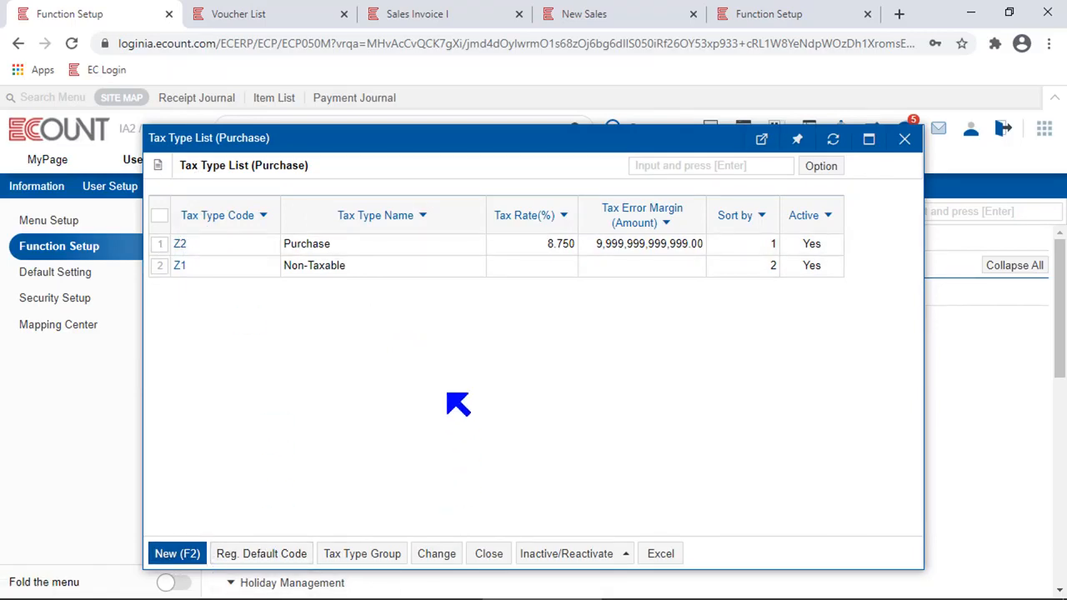
pyautogui.click(905, 139)
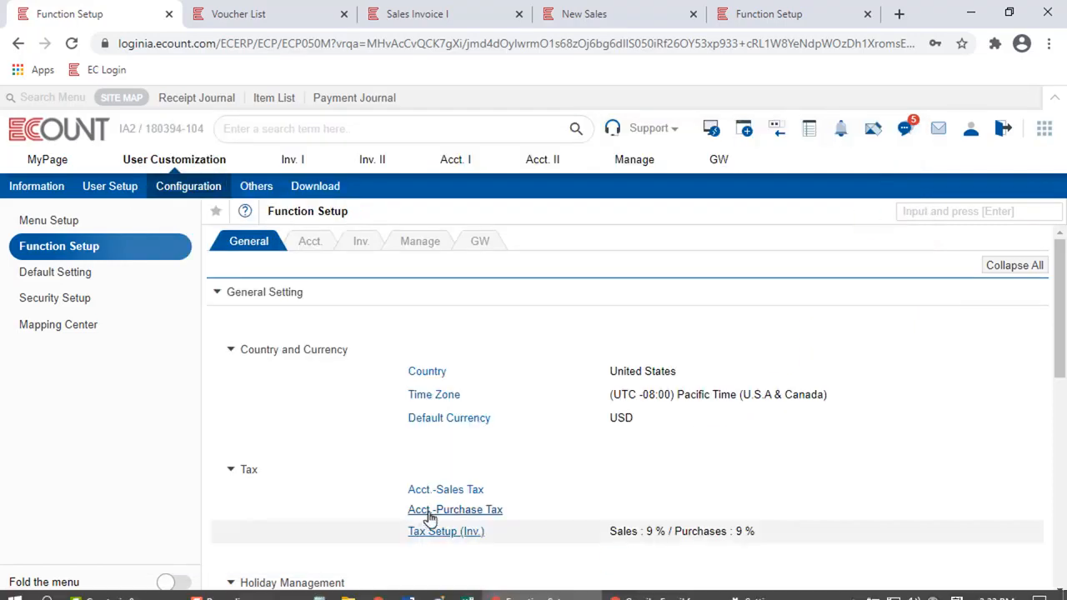
# Open the inventory tax setup and examine its default and transaction type rates and their order of priority.
pyautogui.click(472, 532)
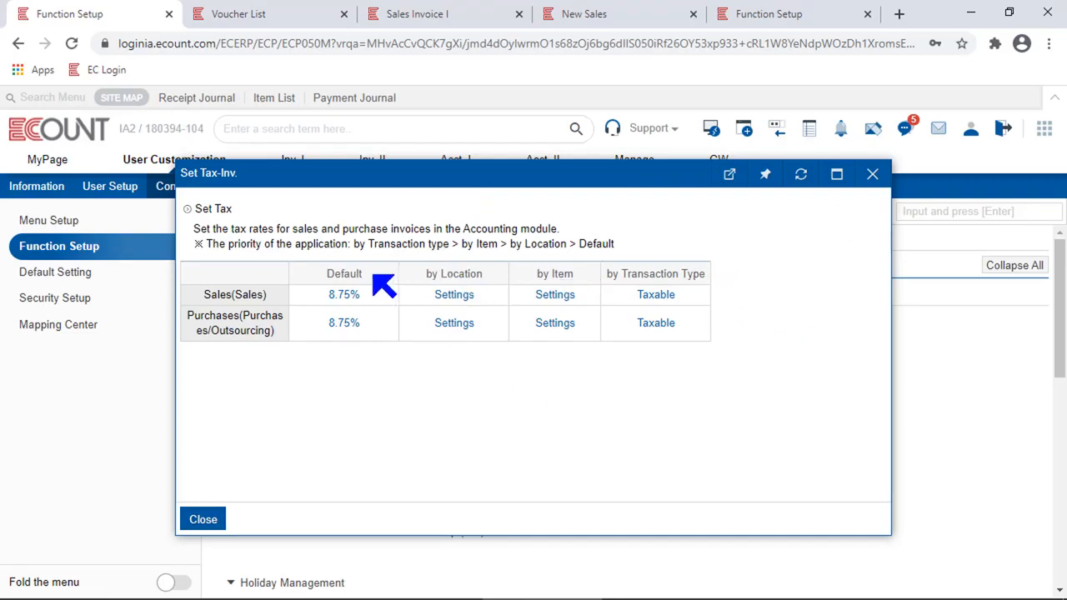
pyautogui.moveTo(376, 281); pyautogui.dragTo(298, 274)
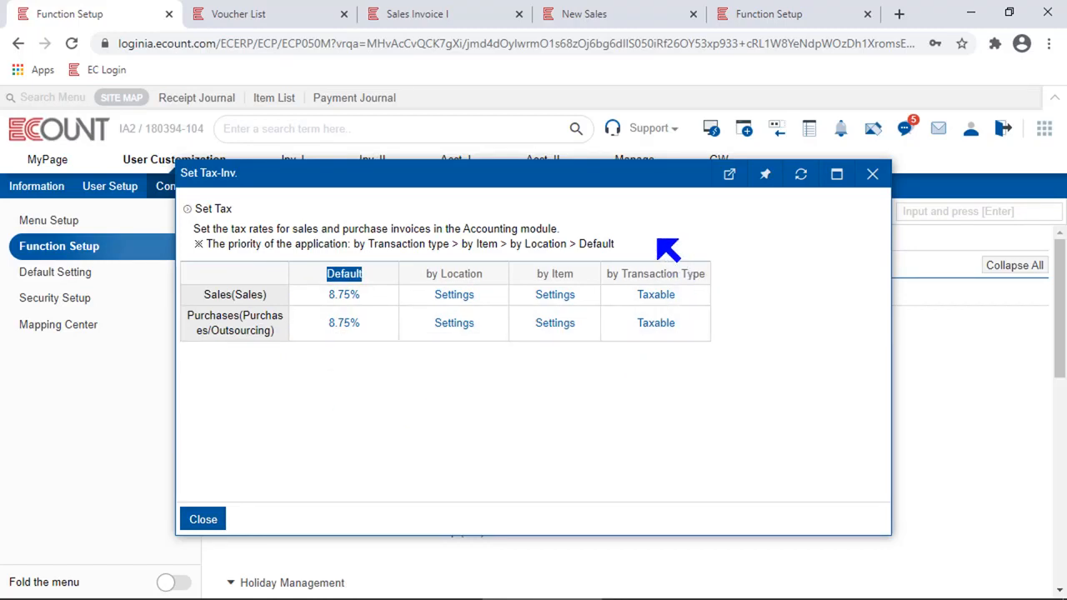
pyautogui.moveTo(616, 243); pyautogui.dragTo(450, 246)
pyautogui.moveTo(350, 245); pyautogui.dragTo(615, 244)
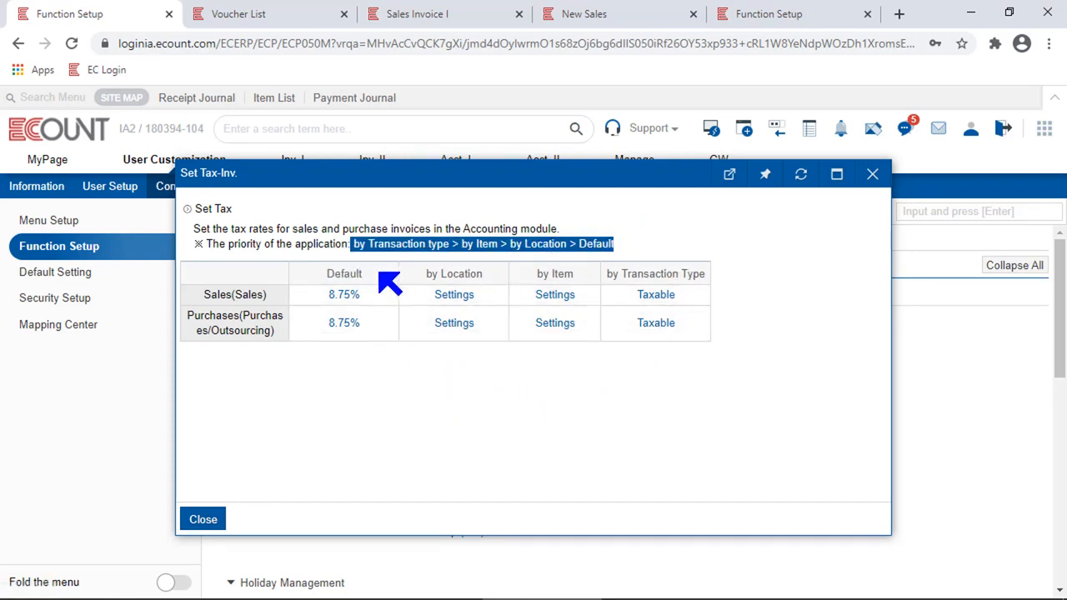
pyautogui.moveTo(379, 271); pyautogui.dragTo(298, 277)
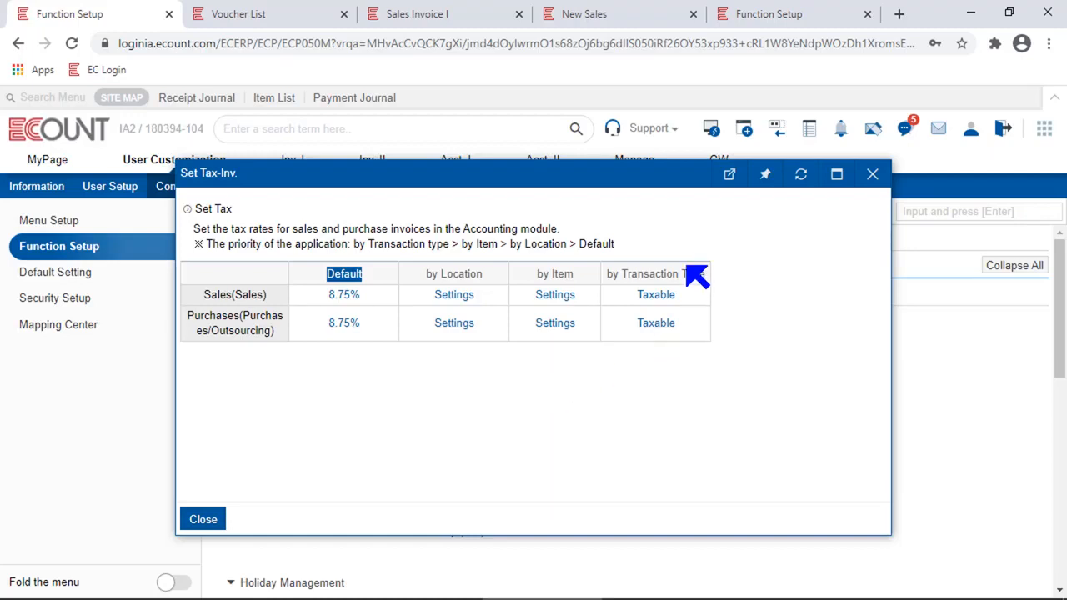
pyautogui.moveTo(705, 274); pyautogui.dragTo(613, 281)
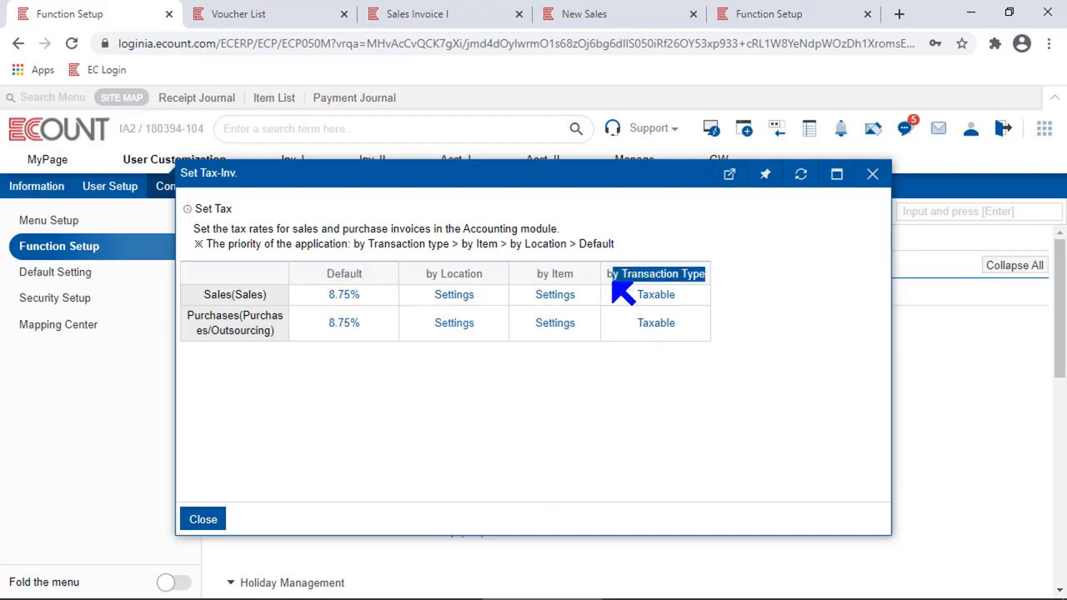
# View the sales transaction type list and compare it with the Transaction Type options on the New Sales entry screen.
pyautogui.click(657, 295)
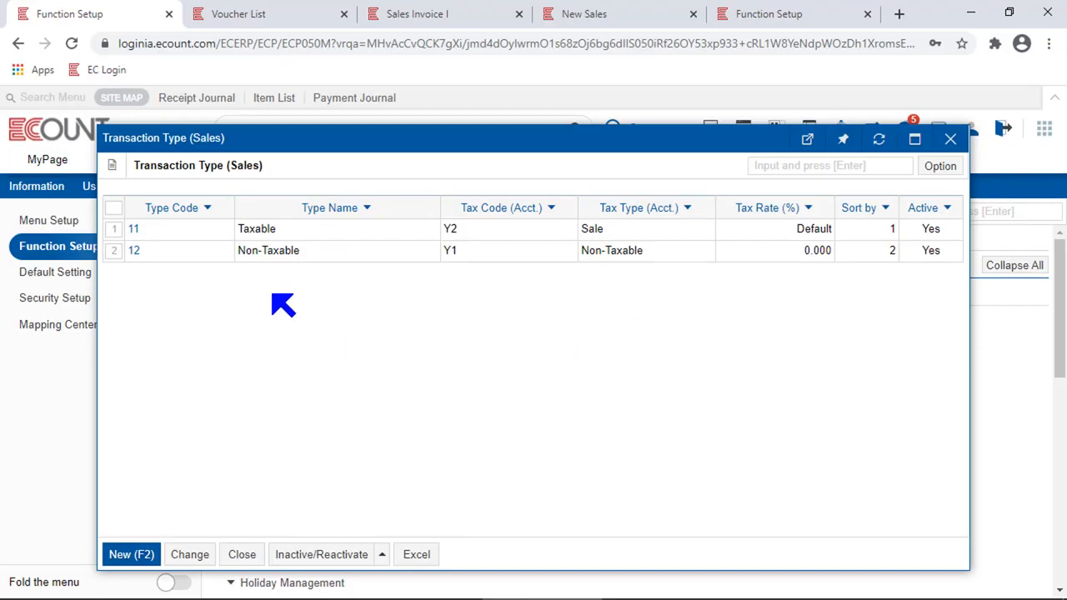
pyautogui.moveTo(218, 165); pyautogui.dragTo(133, 166)
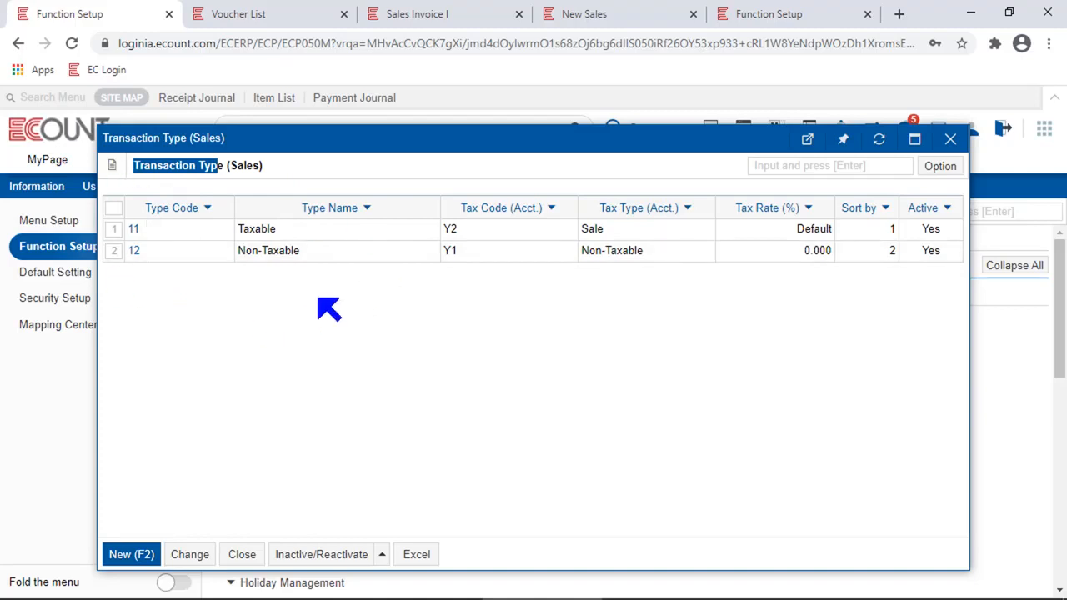
pyautogui.click(633, 16)
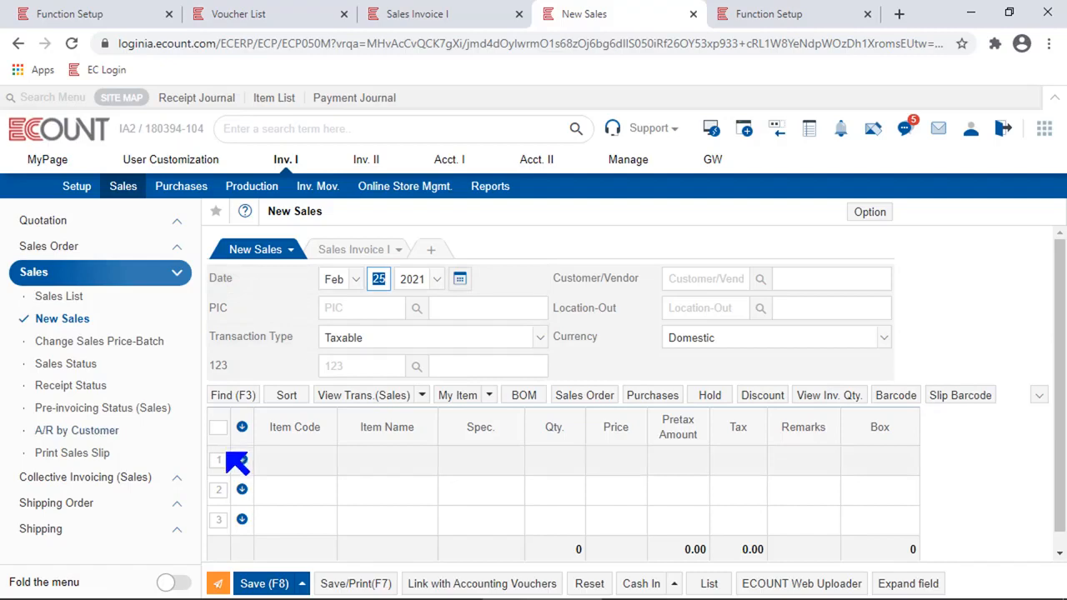
pyautogui.moveTo(309, 345); pyautogui.dragTo(219, 351)
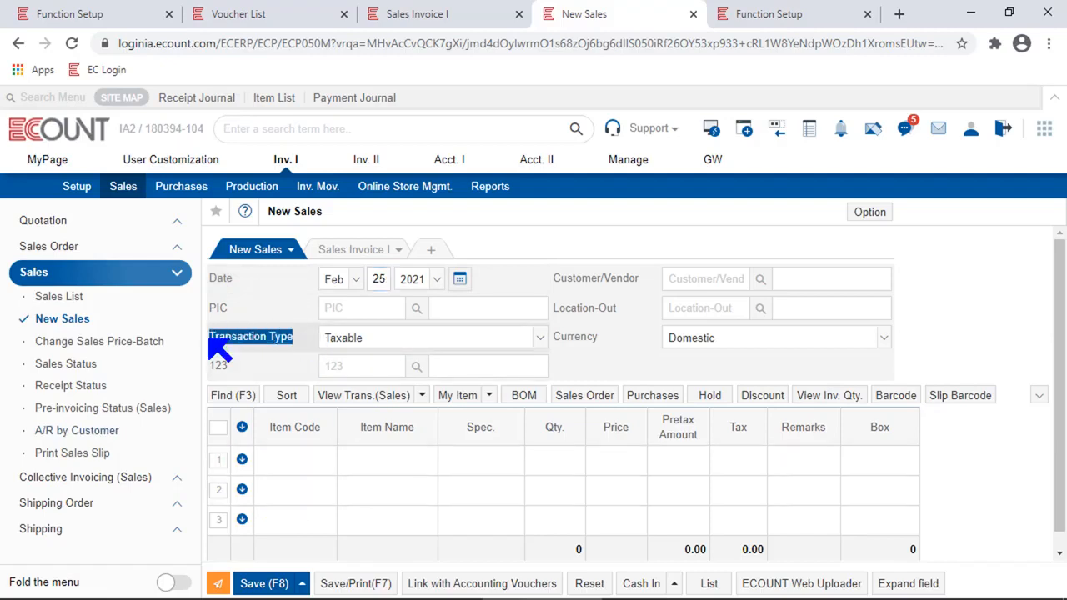
pyautogui.click(411, 342)
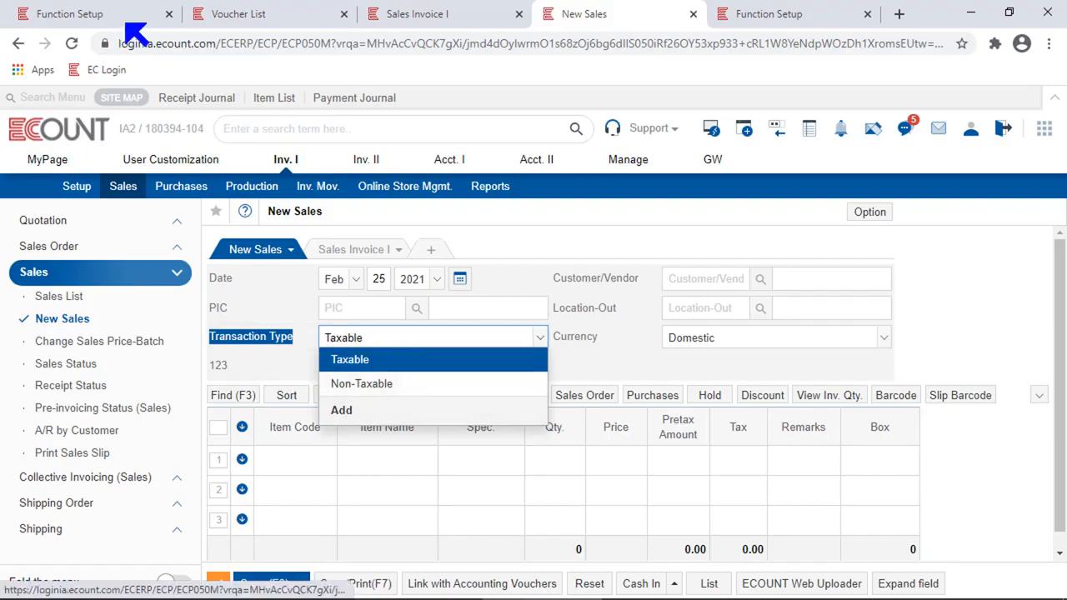
# Return to the sales transaction type list, view the blank registration form for a new type and close it unsaved.
pyautogui.click(101, 12)
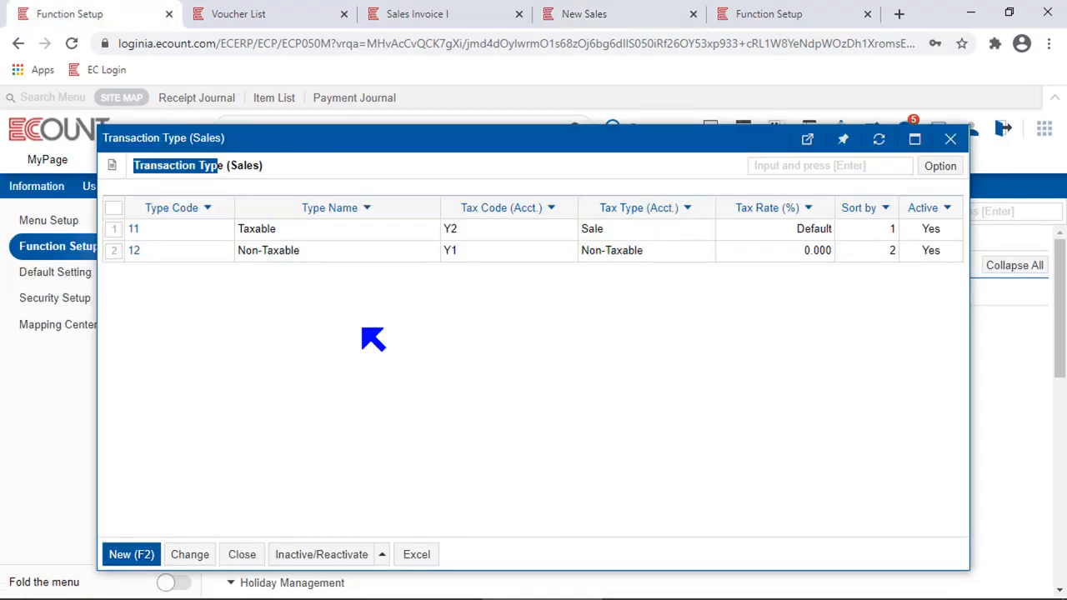
pyautogui.click(131, 556)
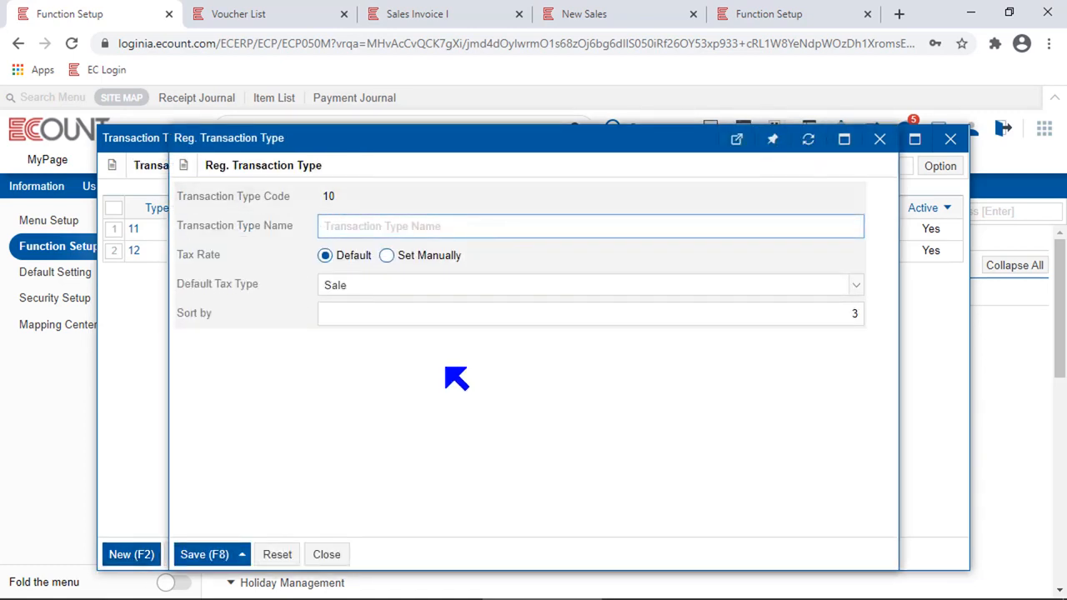
pyautogui.click(326, 554)
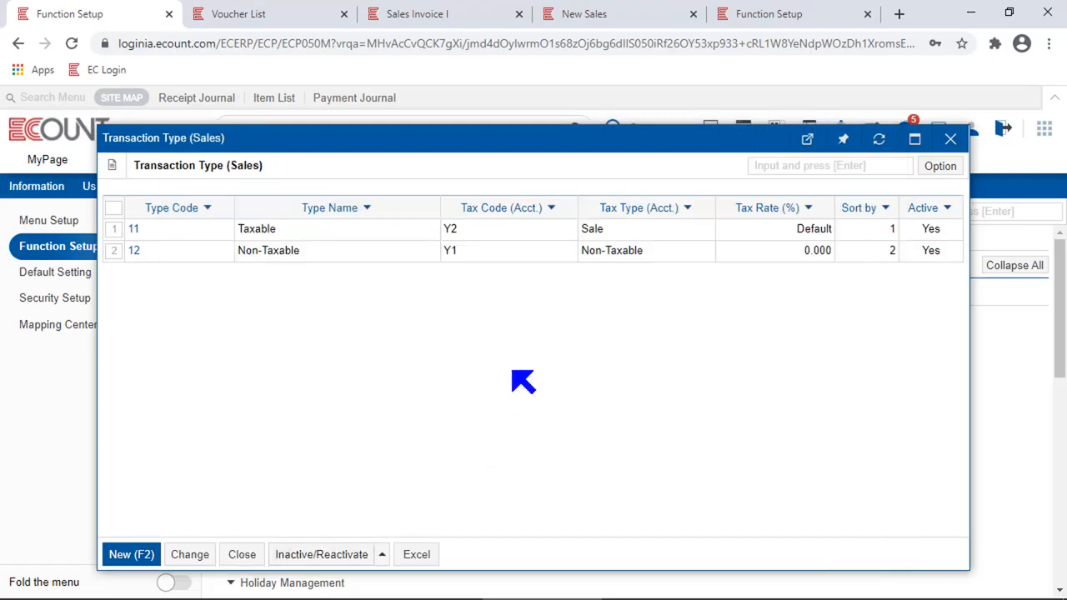
# Open the Taxable transaction type, view its manual tax rate option and set the tax rate back to Default.
pyautogui.click(133, 230)
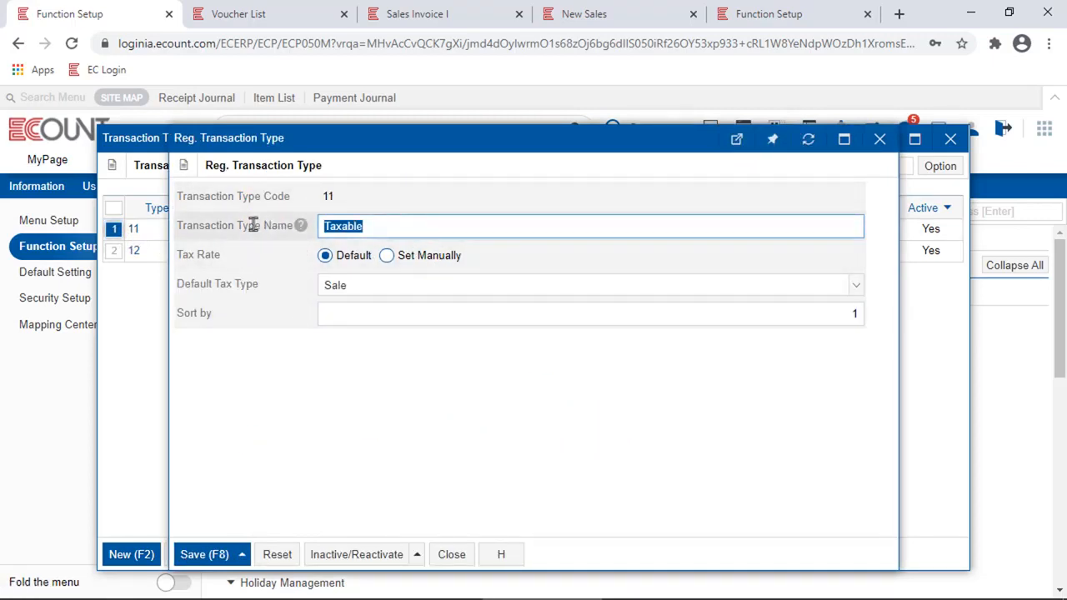
pyautogui.click(440, 260)
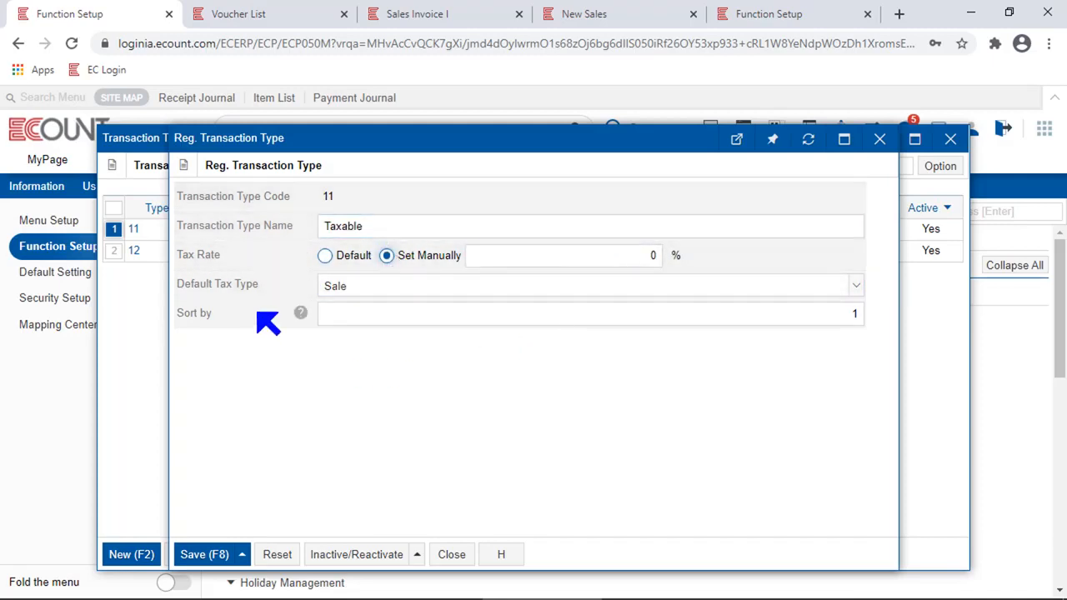
pyautogui.moveTo(265, 317); pyautogui.dragTo(219, 255)
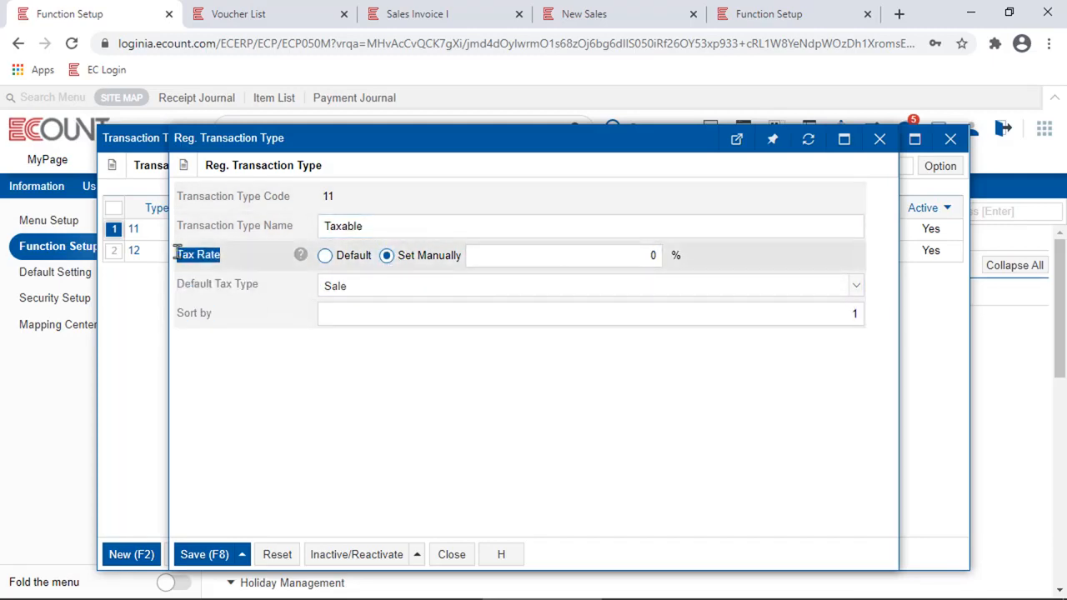
pyautogui.click(348, 255)
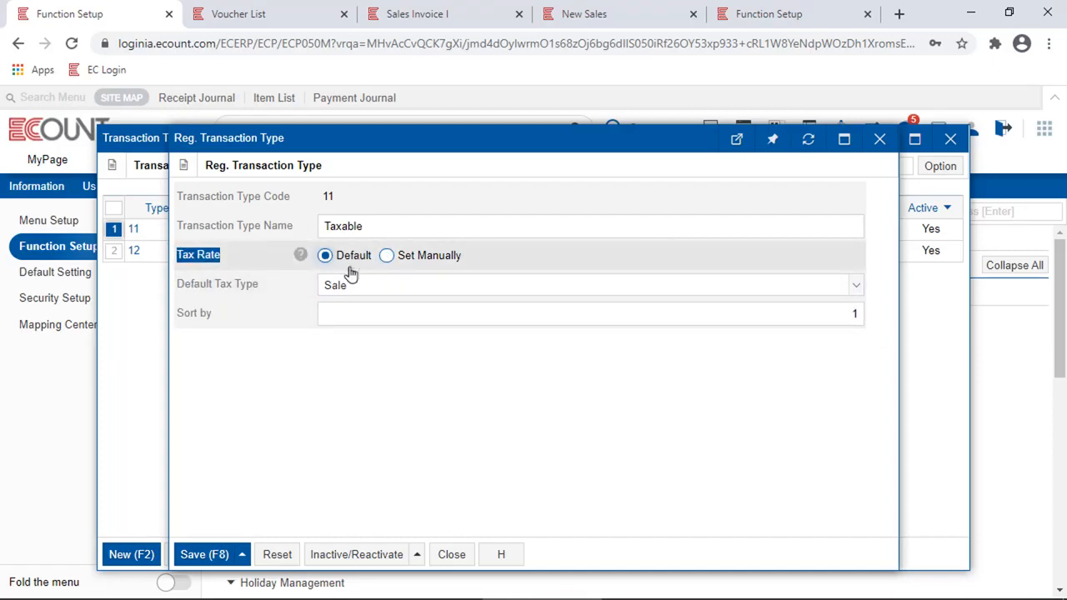
# Open the inventory tax setup in the other Function Setup tab, examine the Default rate column and return to the Taxable transaction type form.
pyautogui.click(784, 14)
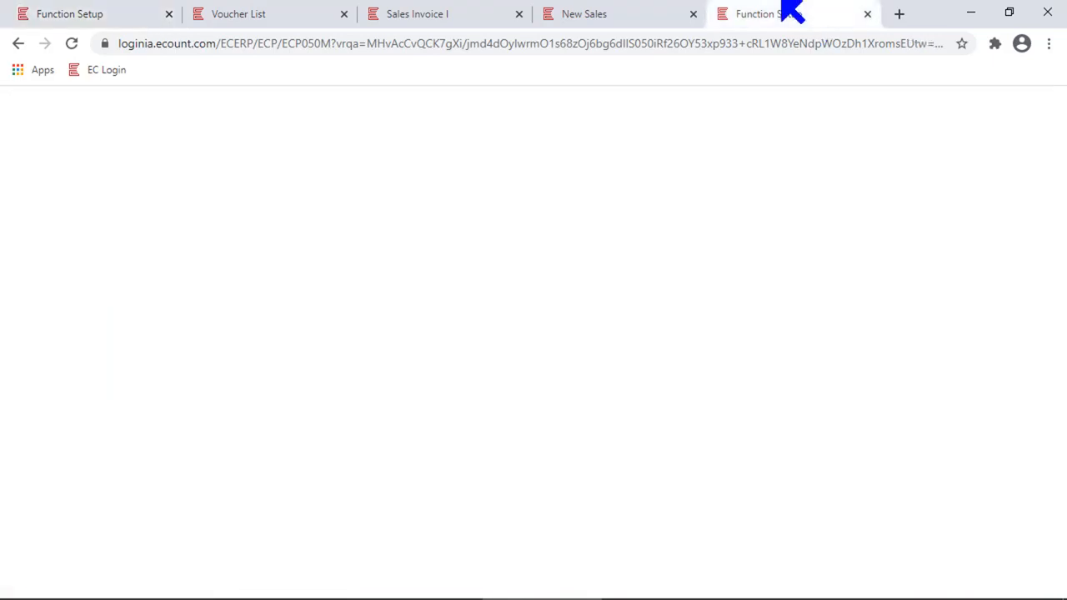
pyautogui.click(427, 533)
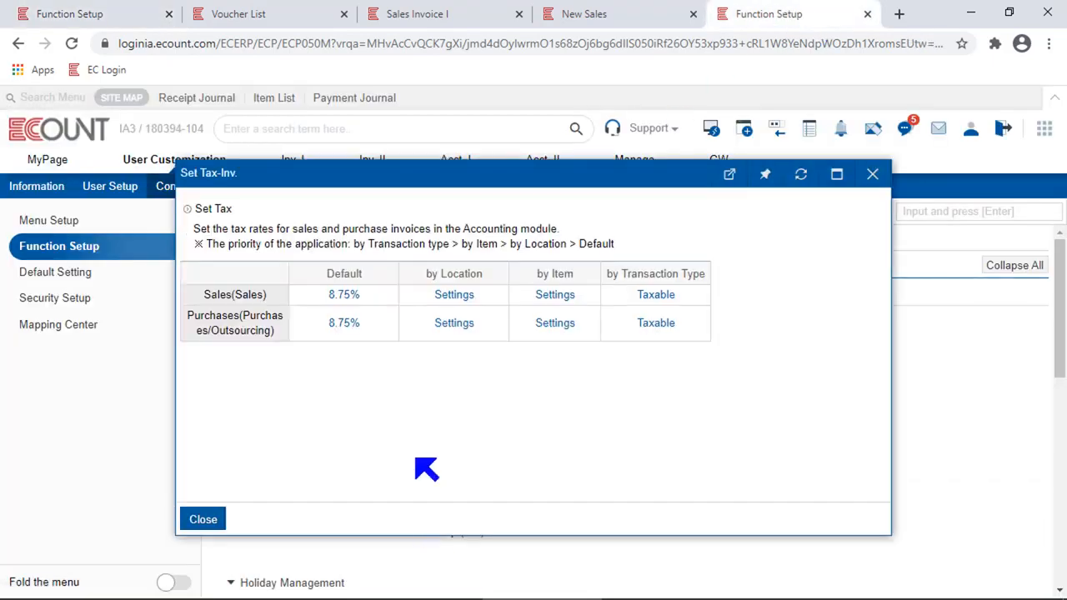
pyautogui.moveTo(365, 274); pyautogui.dragTo(305, 281)
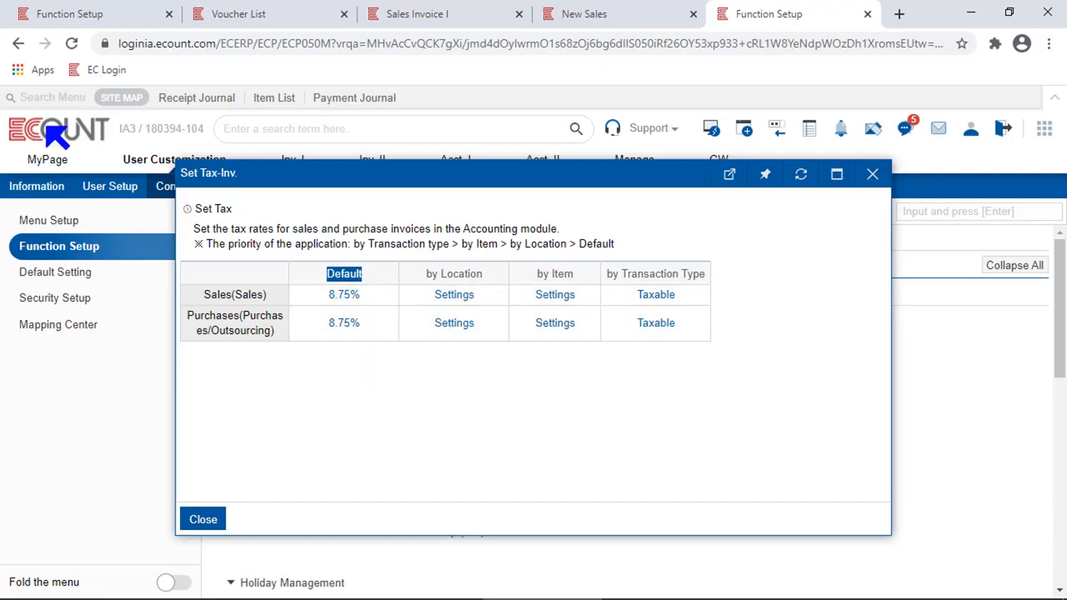
pyautogui.click(30, 8)
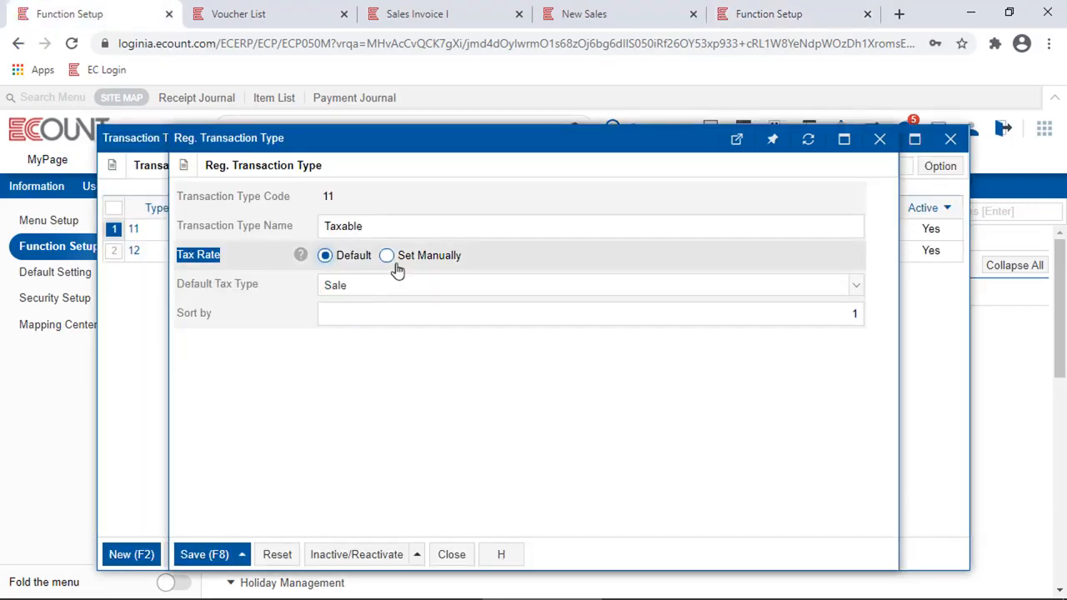
# View the Taxable type's manual tax rate and Default Tax Type options, close the form unsaved and examine its accounting tax type in the list.
pyautogui.click(440, 261)
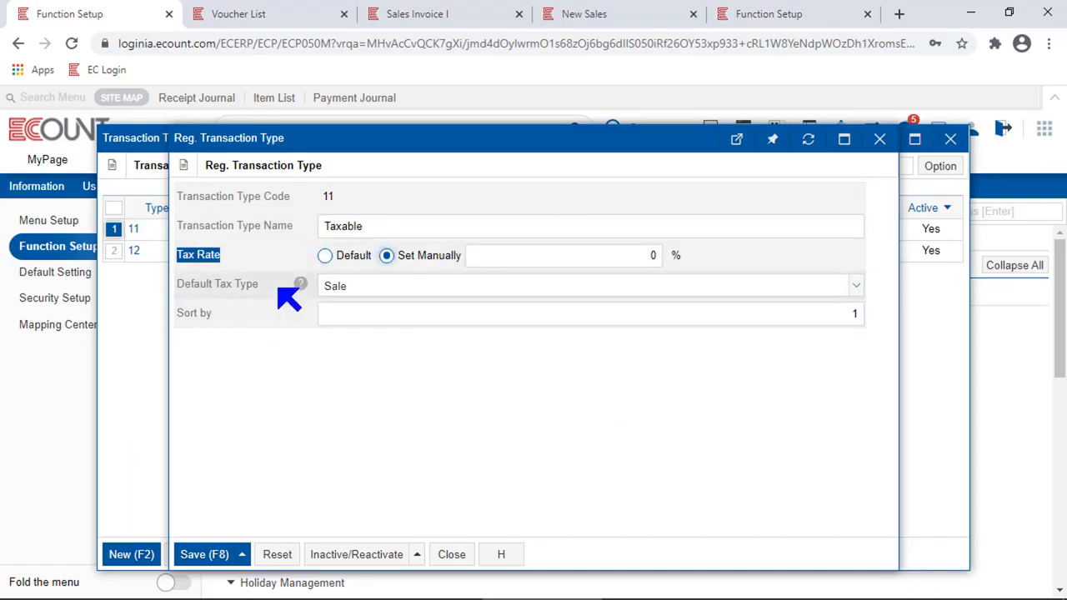
pyautogui.moveTo(262, 285); pyautogui.dragTo(204, 285)
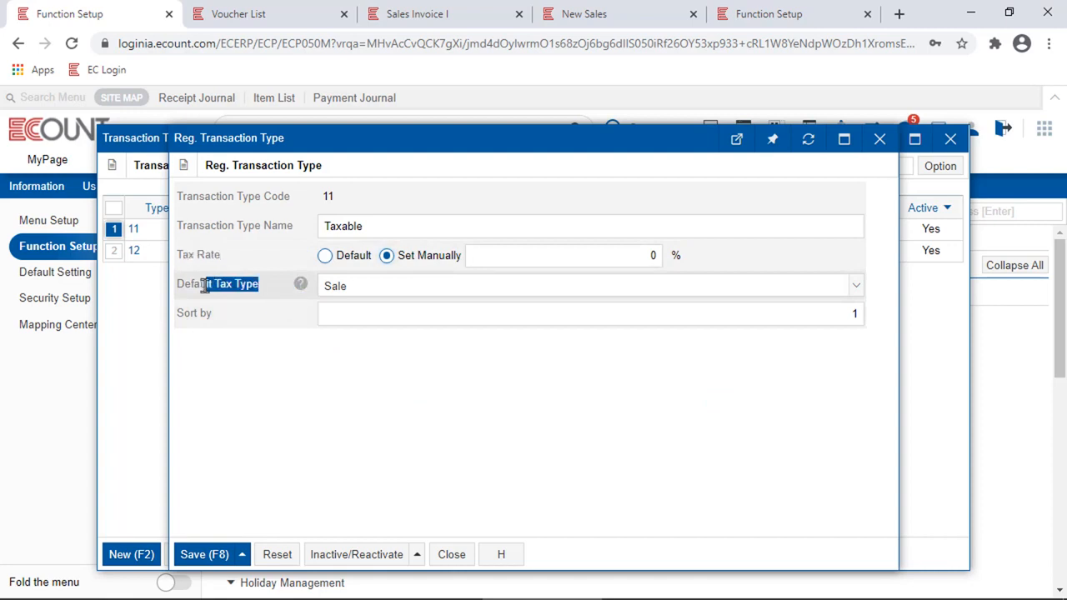
pyautogui.click(579, 292)
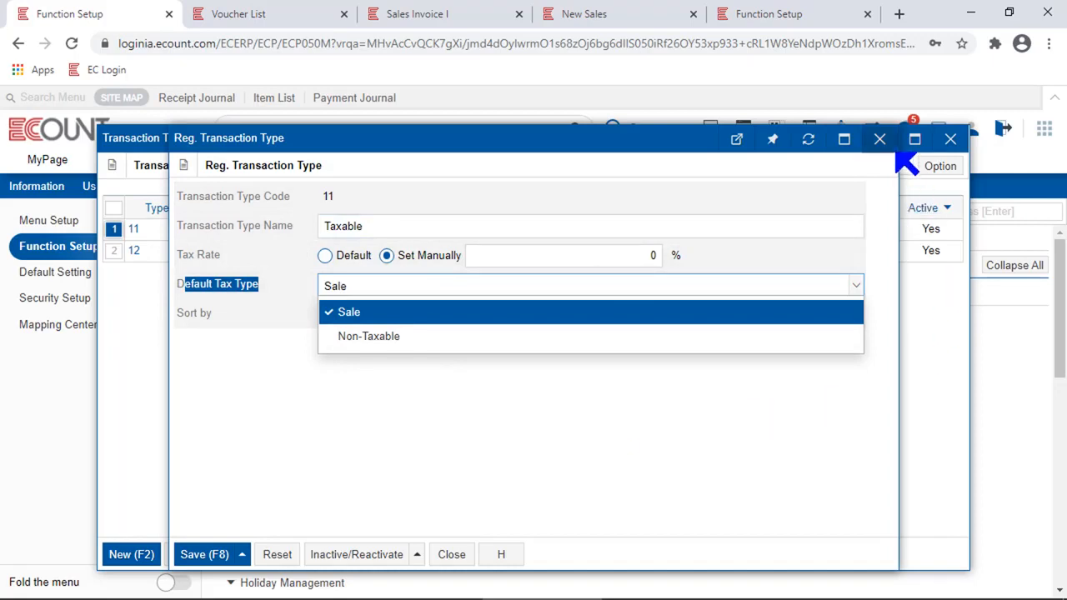
pyautogui.click(881, 138)
pyautogui.click(880, 138)
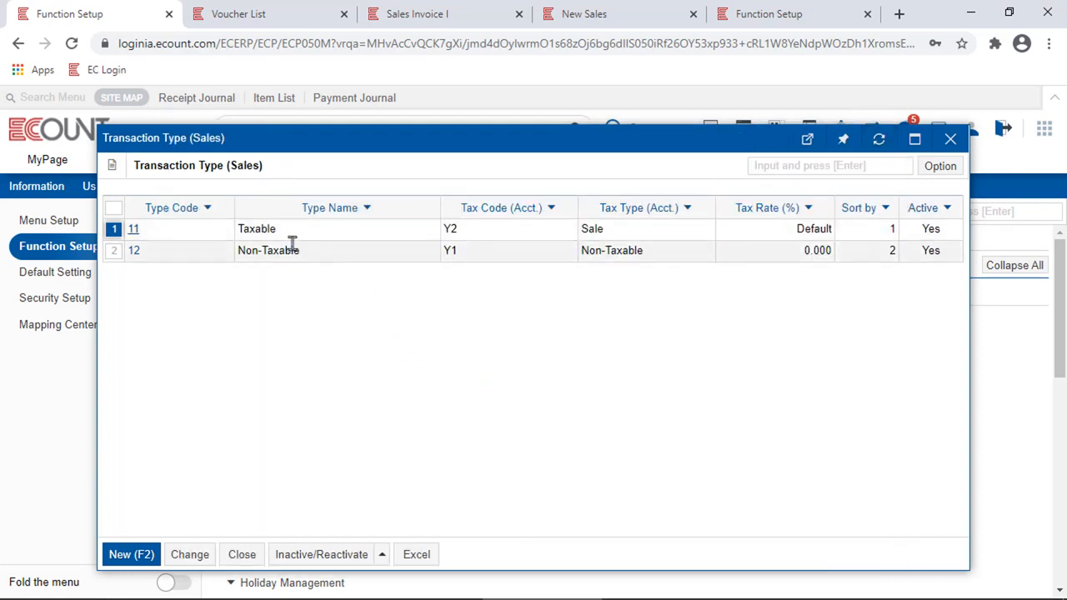
pyautogui.click(242, 231)
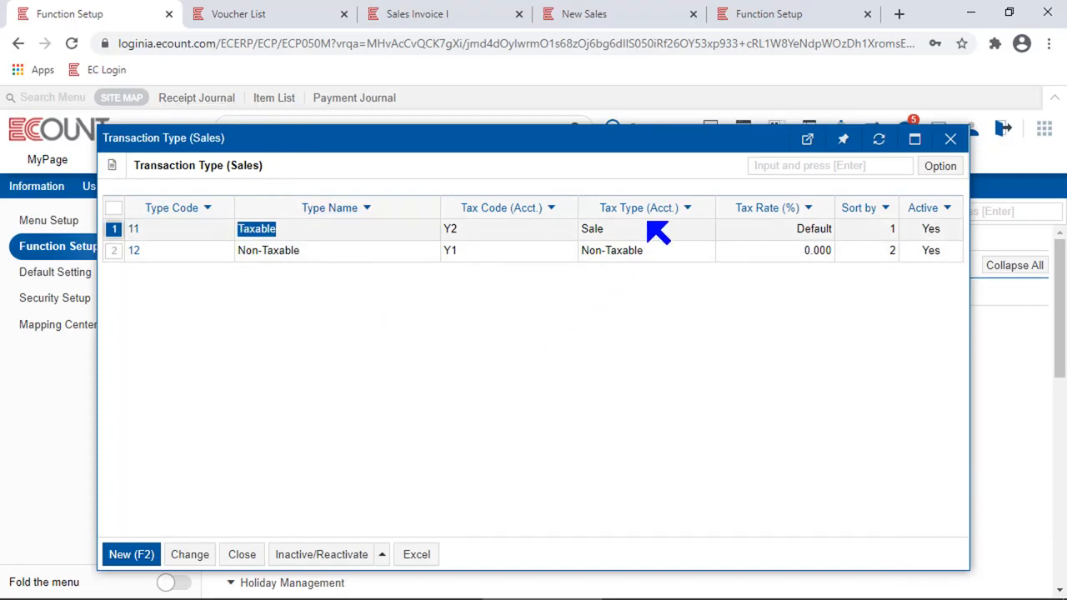
pyautogui.click(629, 230)
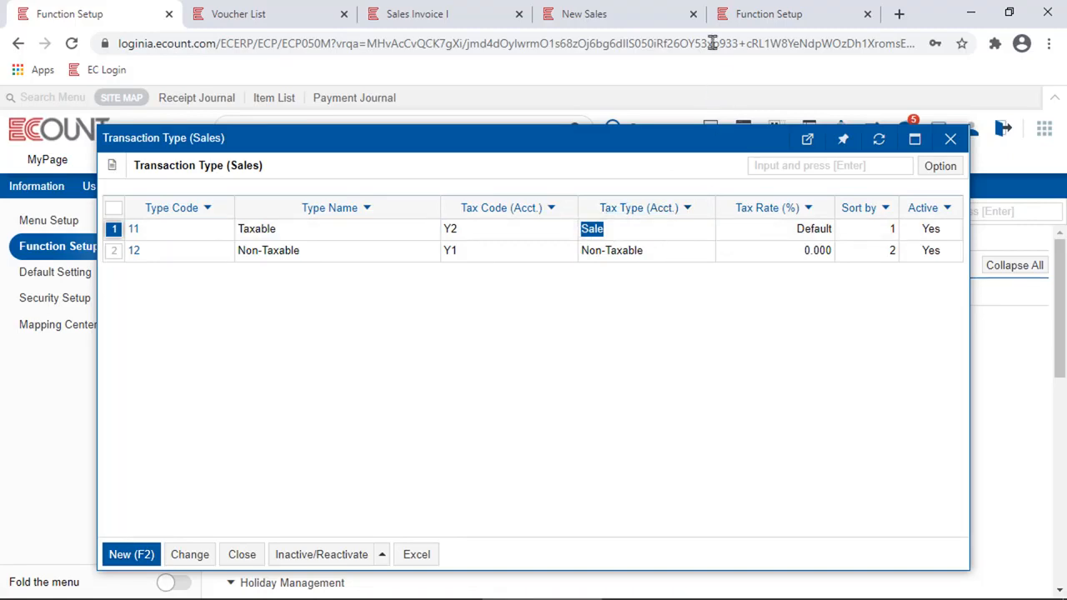
# In the New Sales entry, select the Taxable transaction type, customer Life Trading and outgoing location Headquarter W/H.
pyautogui.click(608, 10)
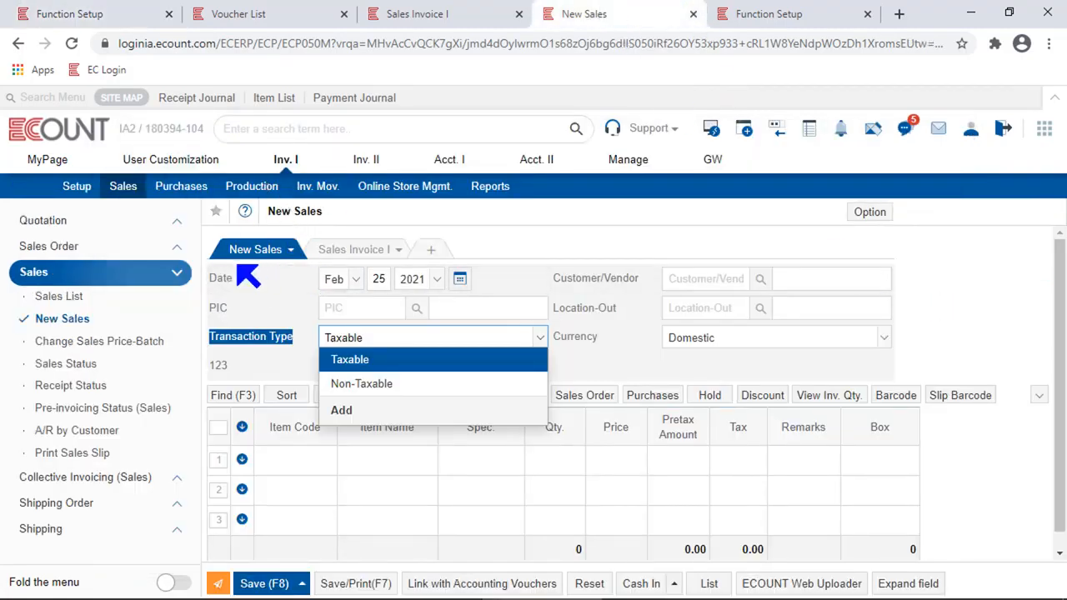
pyautogui.click(347, 364)
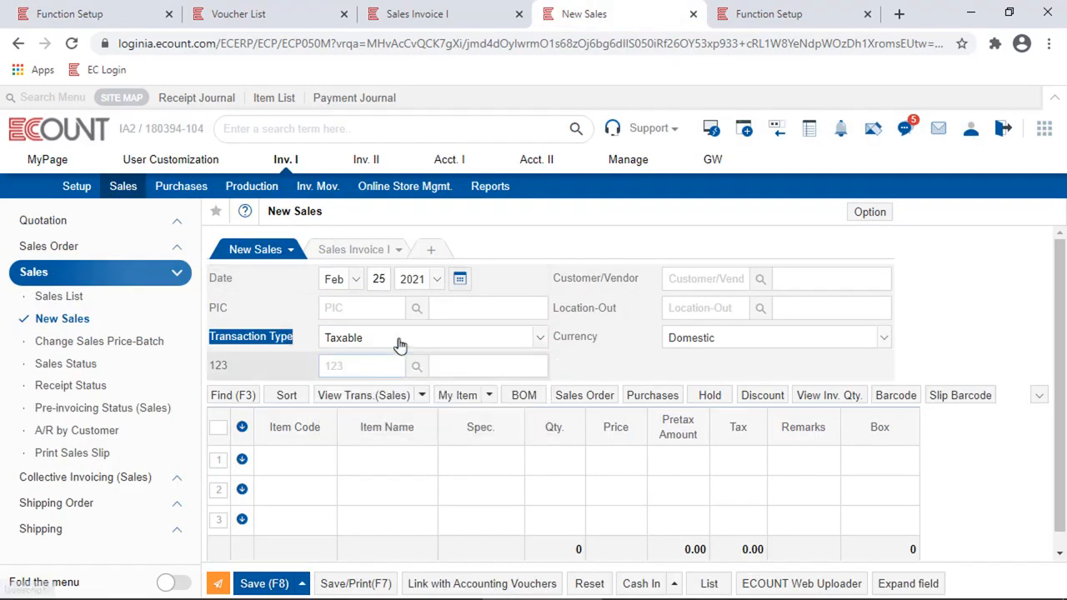
pyautogui.click(422, 395)
pyautogui.click(709, 278)
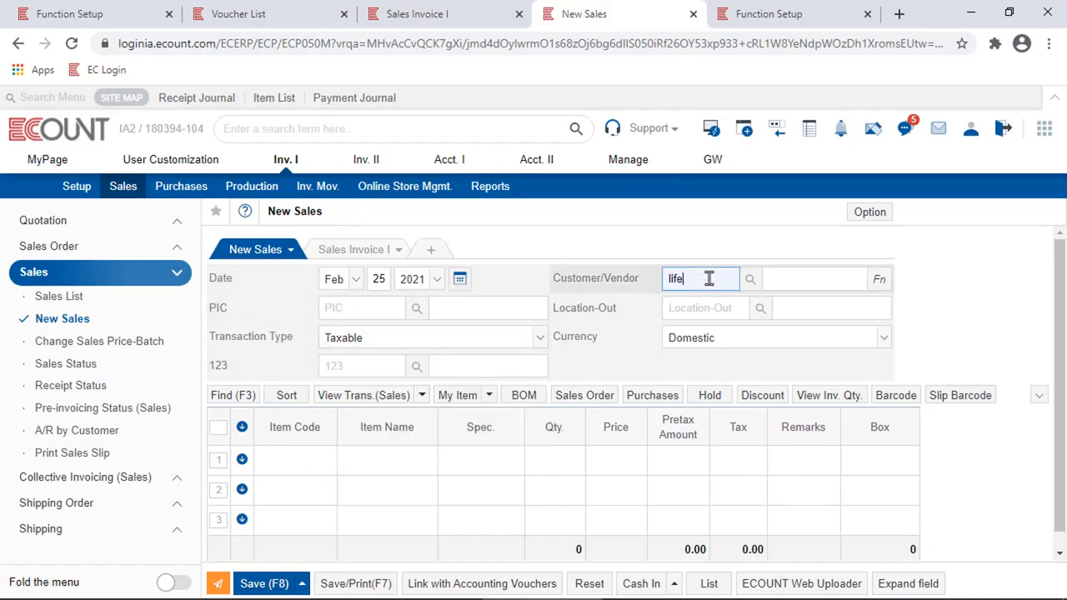
pyautogui.write('life t')
pyautogui.press('Return')
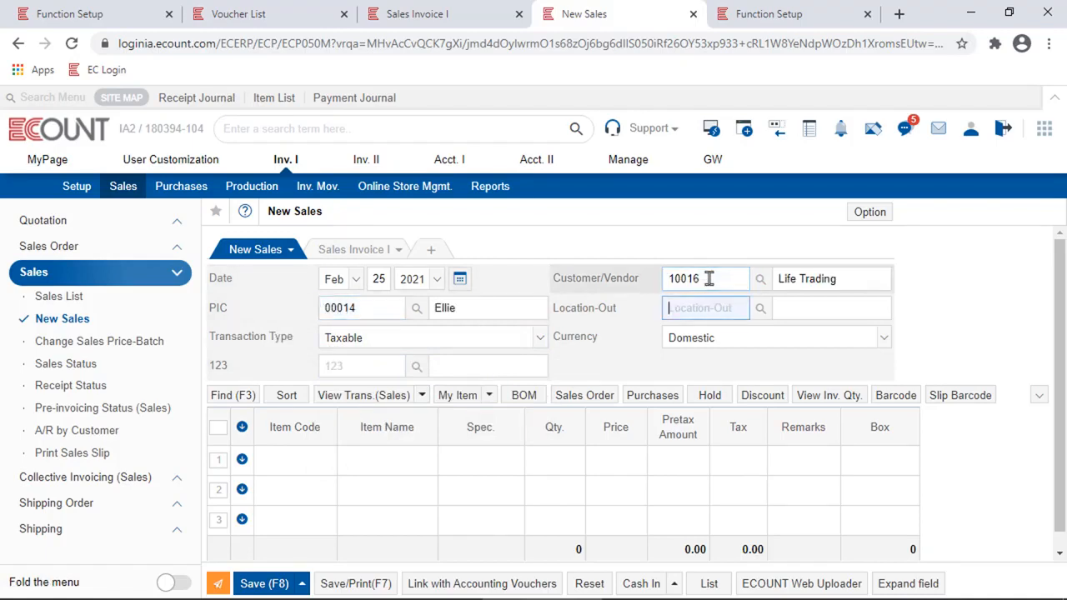
pyautogui.press('Return')
# Add item CM001-1 with a quantity of 1 on the first line of the sales entry.
pyautogui.click(300, 464)
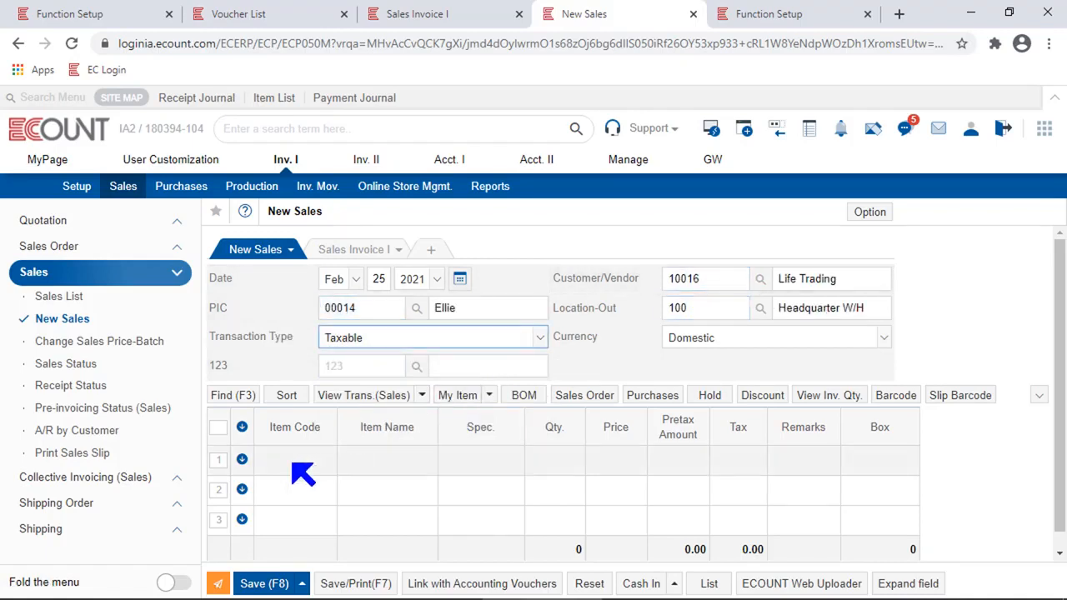
pyautogui.press('Return')
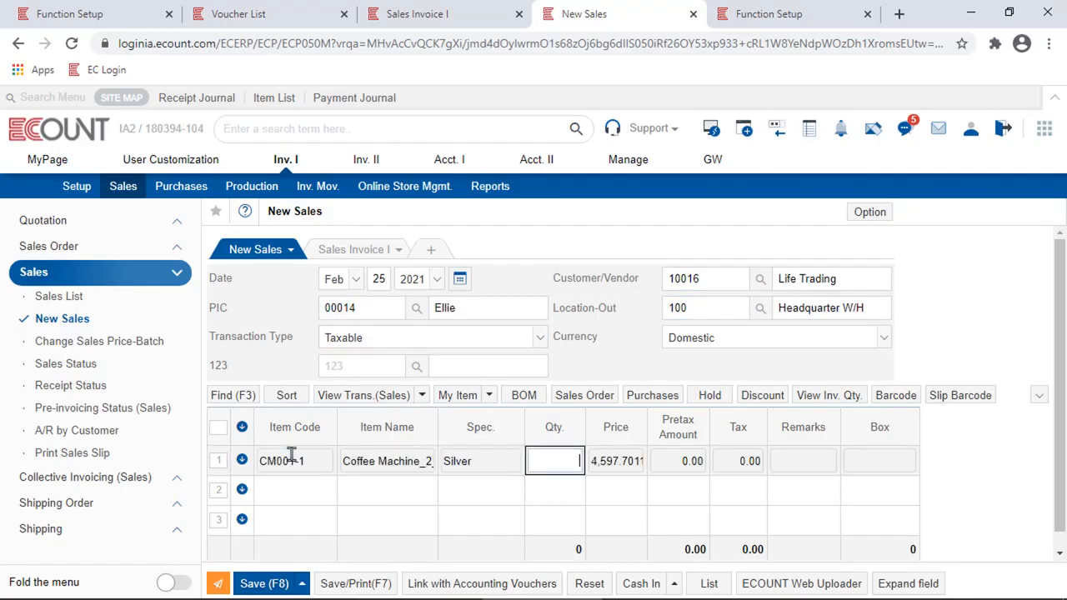
pyautogui.write('1')
pyautogui.press('Return')
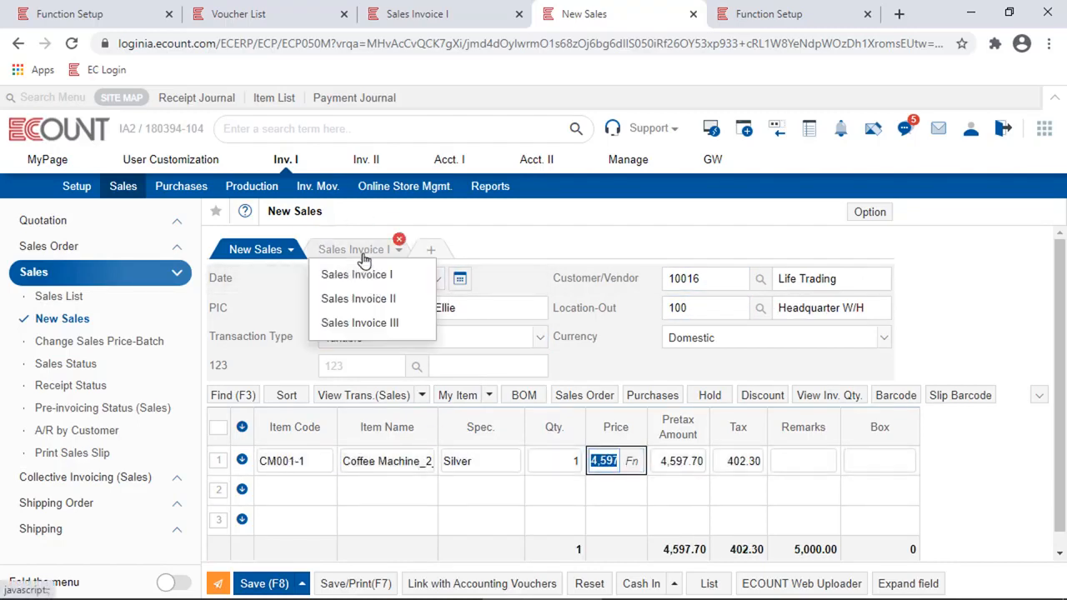
# Compare the Tax Type on the entry's Sales Invoice I with the Transaction Type on New Sales, keeping the tax type as Sale.
pyautogui.click(382, 261)
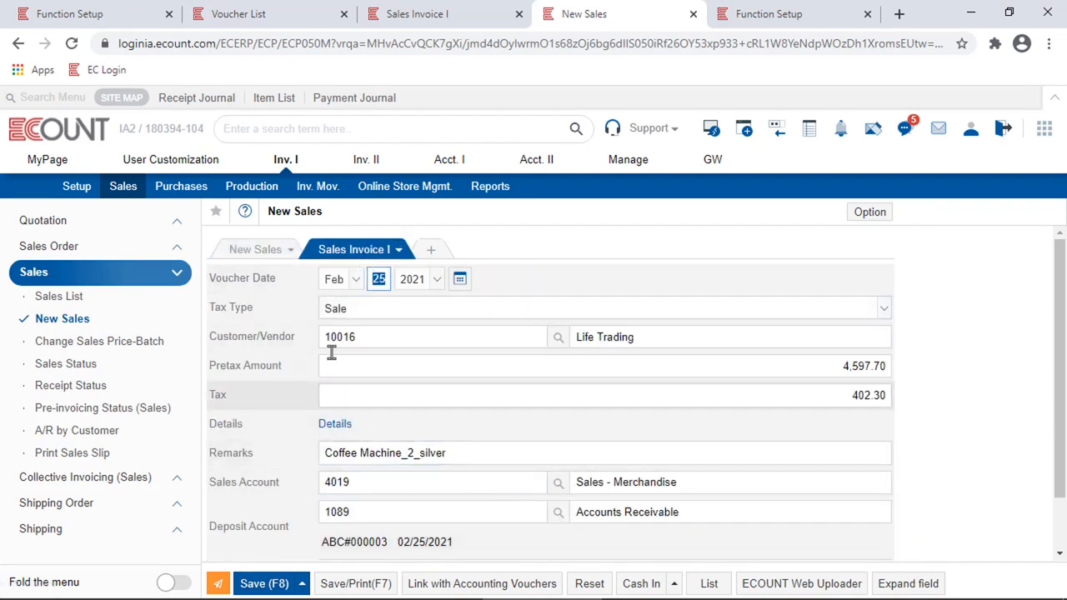
pyautogui.click(371, 315)
pyautogui.click(395, 334)
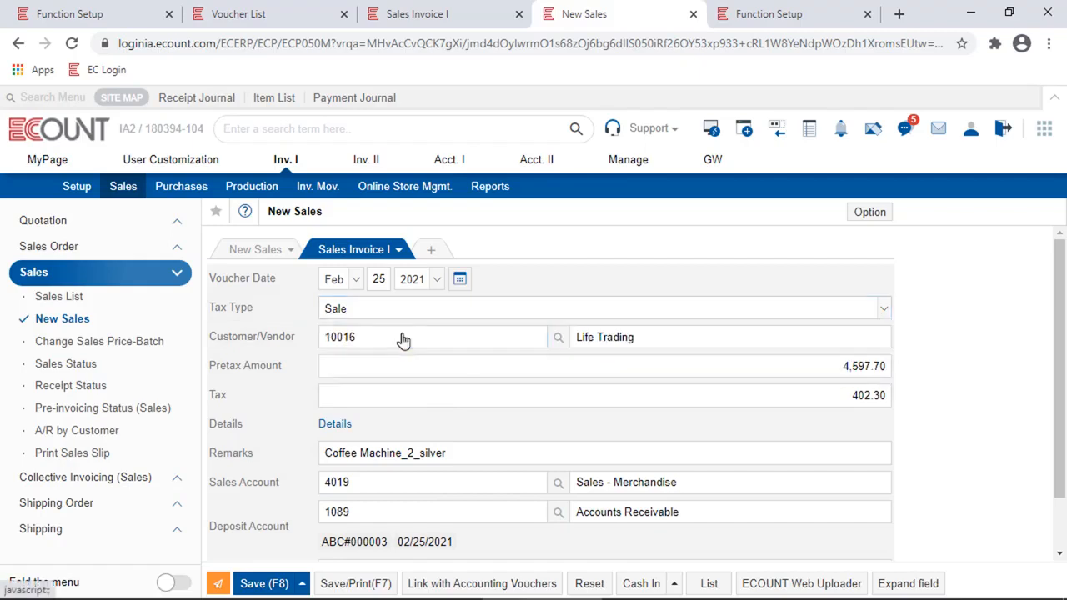
pyautogui.click(252, 250)
pyautogui.moveTo(294, 337); pyautogui.dragTo(211, 336)
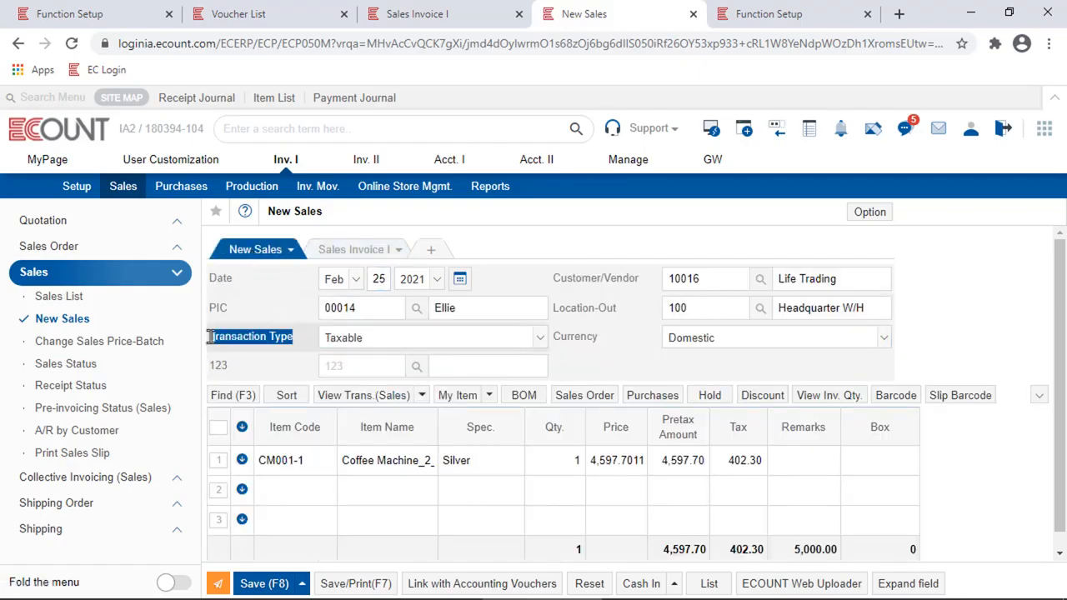
pyautogui.click(367, 249)
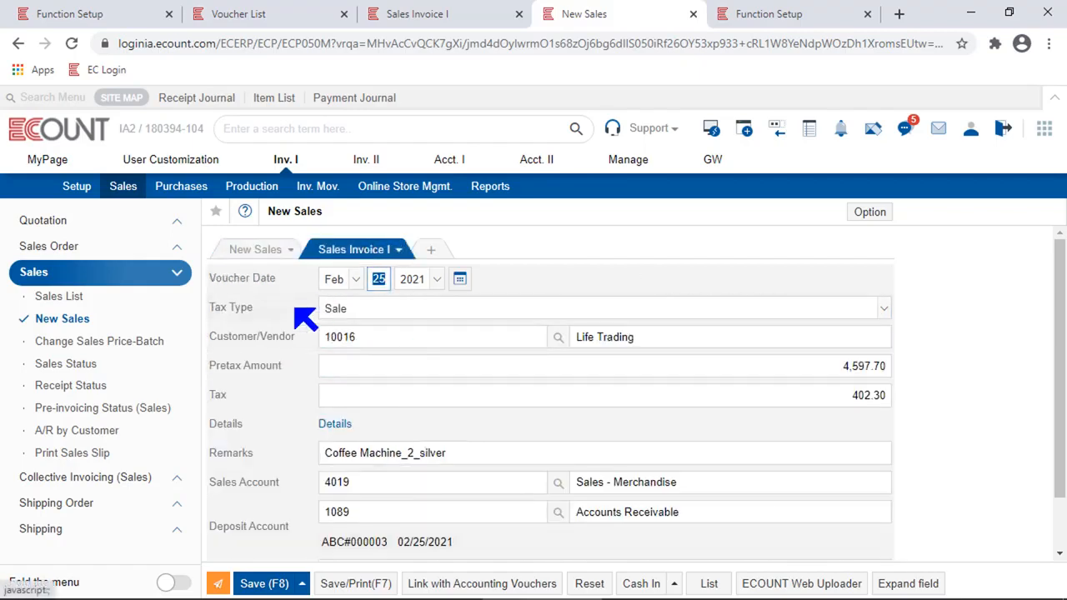
pyautogui.moveTo(255, 308); pyautogui.dragTo(199, 309)
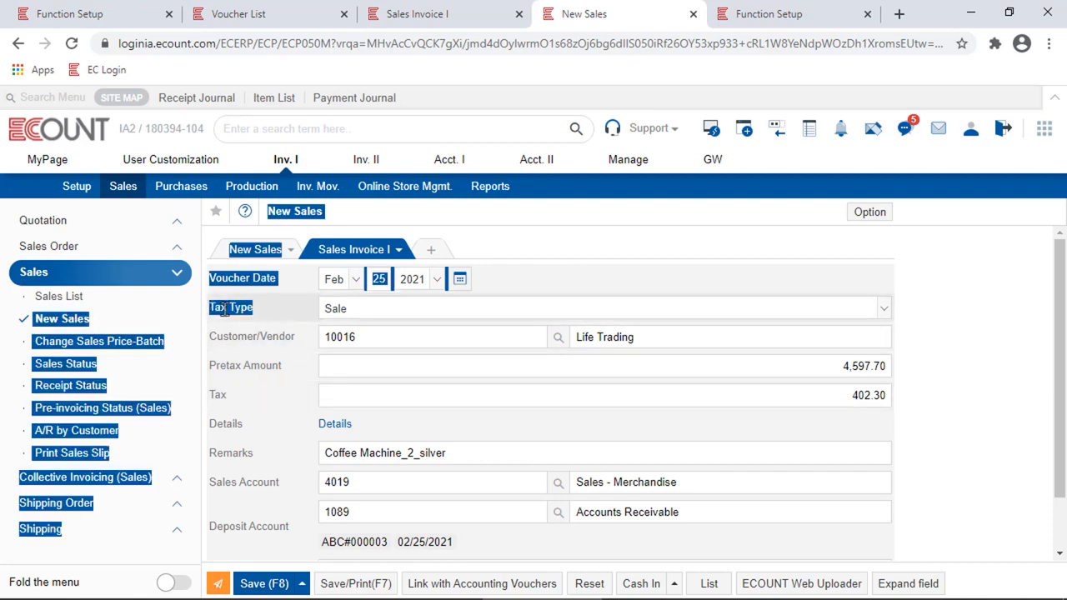
pyautogui.click(225, 308)
# In Function Setup, try Non-Taxable as the Taxable transaction type's Default Tax Type and close the form without saving.
pyautogui.click(155, 11)
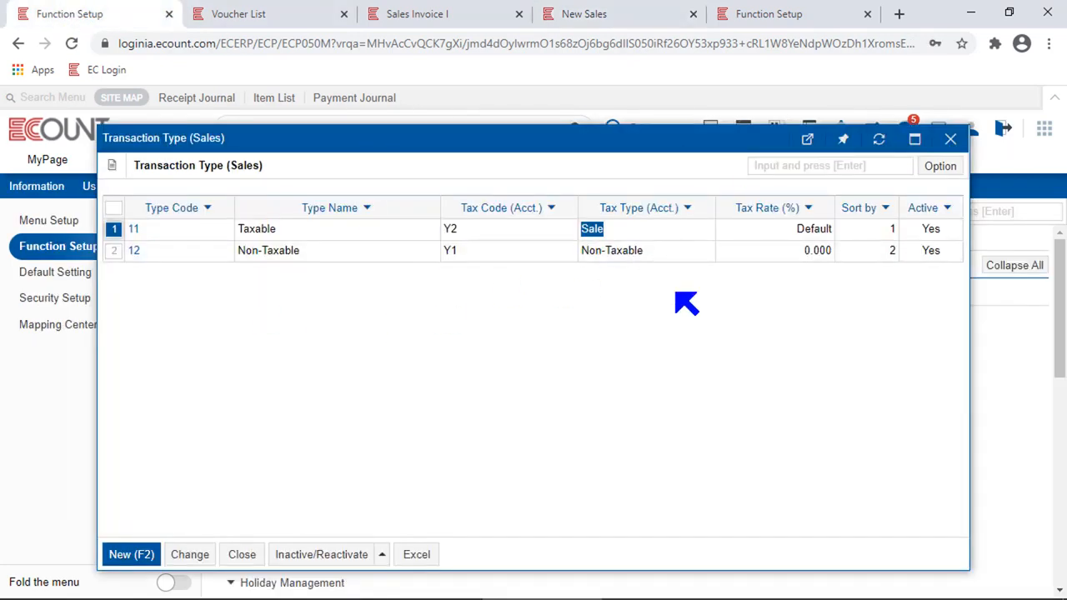
pyautogui.click(135, 234)
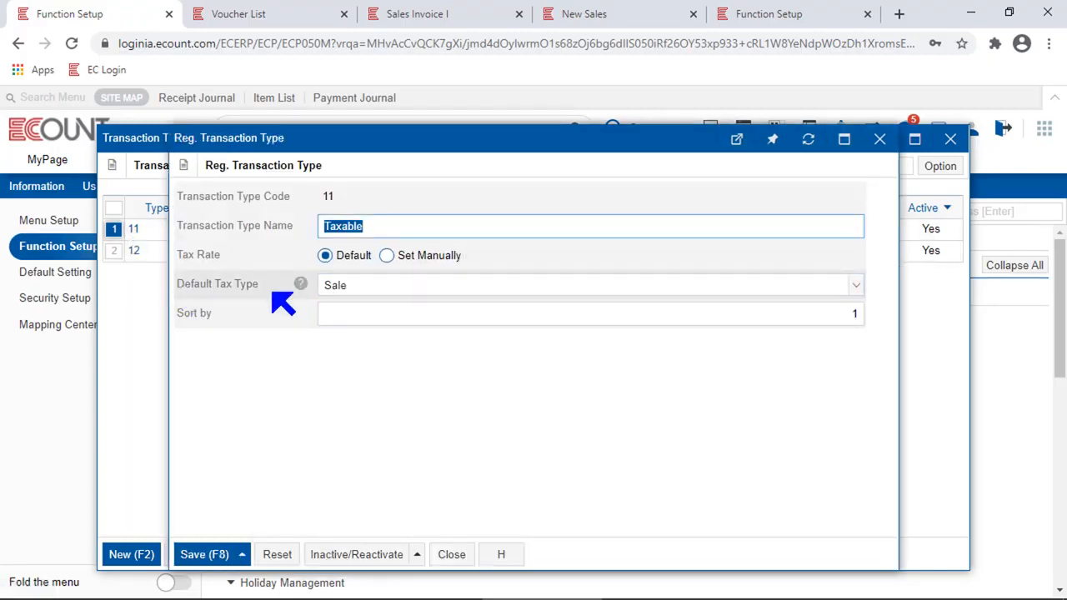
pyautogui.click(434, 287)
pyautogui.click(399, 338)
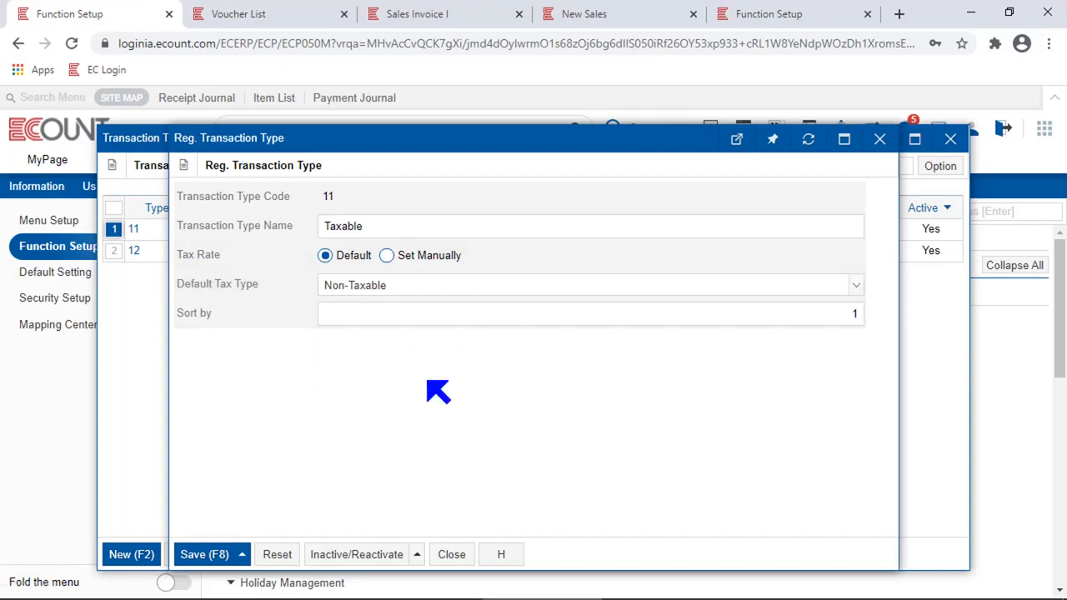
pyautogui.click(451, 554)
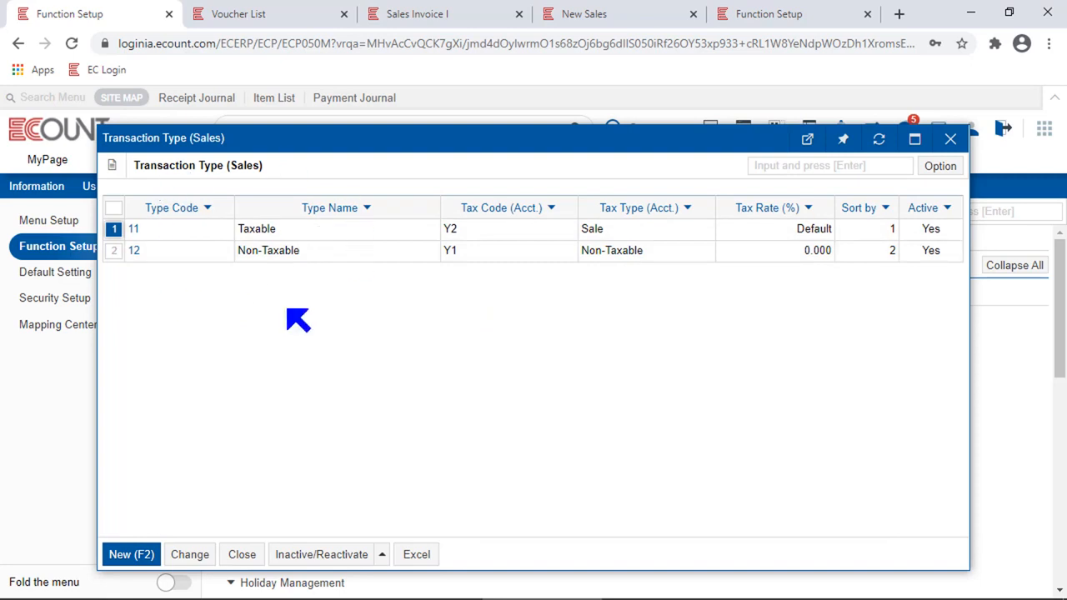
# Examine the Taxable and Non-Taxable types in the sales transaction type list, then close the list and the inventory tax setup.
pyautogui.moveTo(281, 227); pyautogui.dragTo(214, 231)
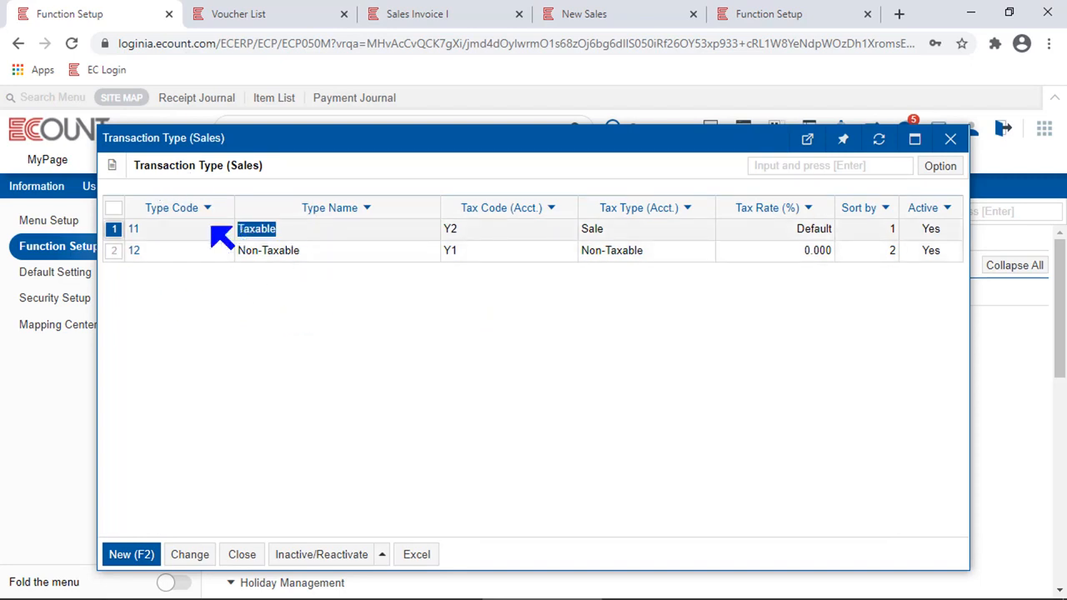
pyautogui.moveTo(321, 252); pyautogui.dragTo(175, 252)
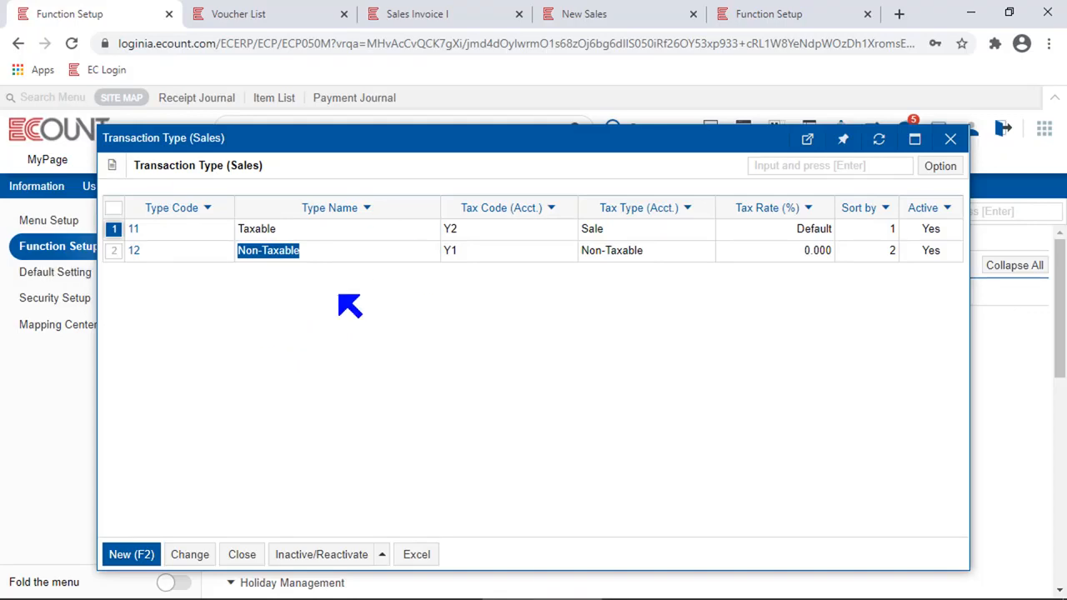
pyautogui.click(951, 141)
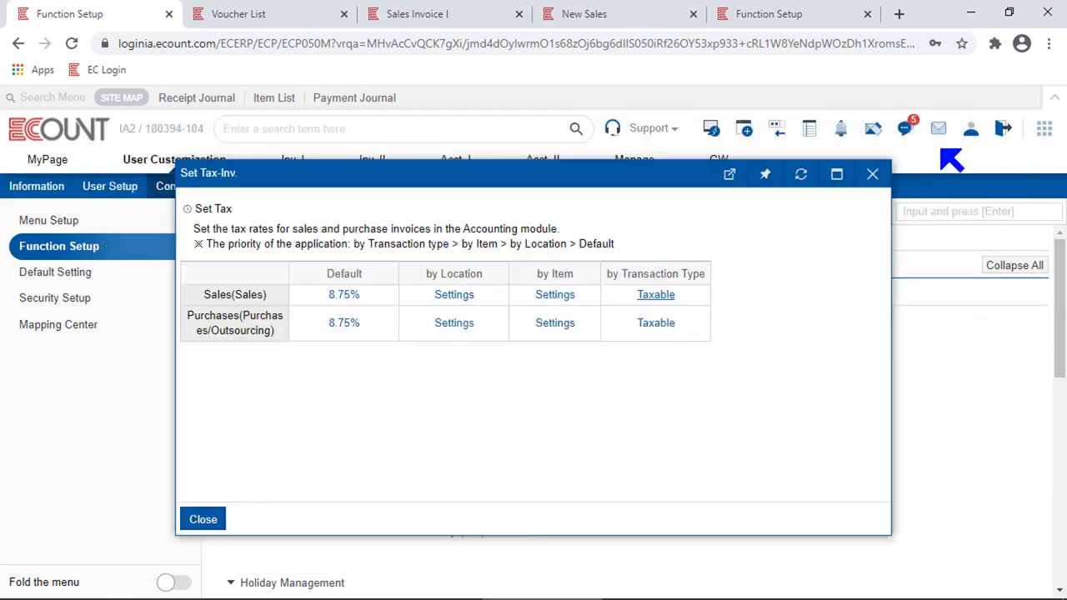
pyautogui.click(872, 175)
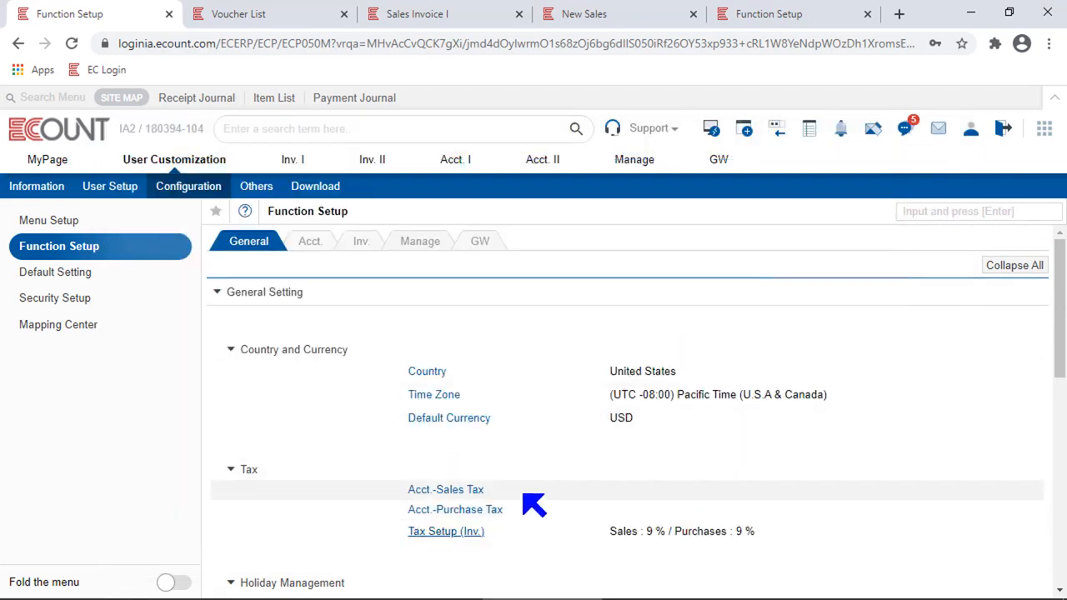
# Open the accounting sales tax type list, view the blank form for a new tax type and close both unsaved.
pyautogui.click(467, 491)
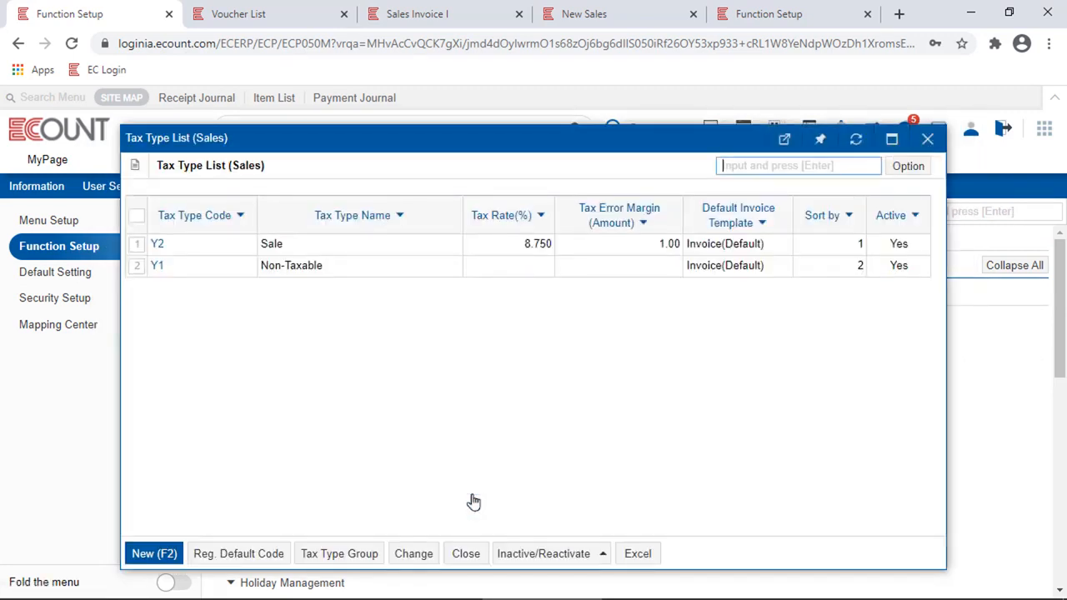
pyautogui.click(144, 553)
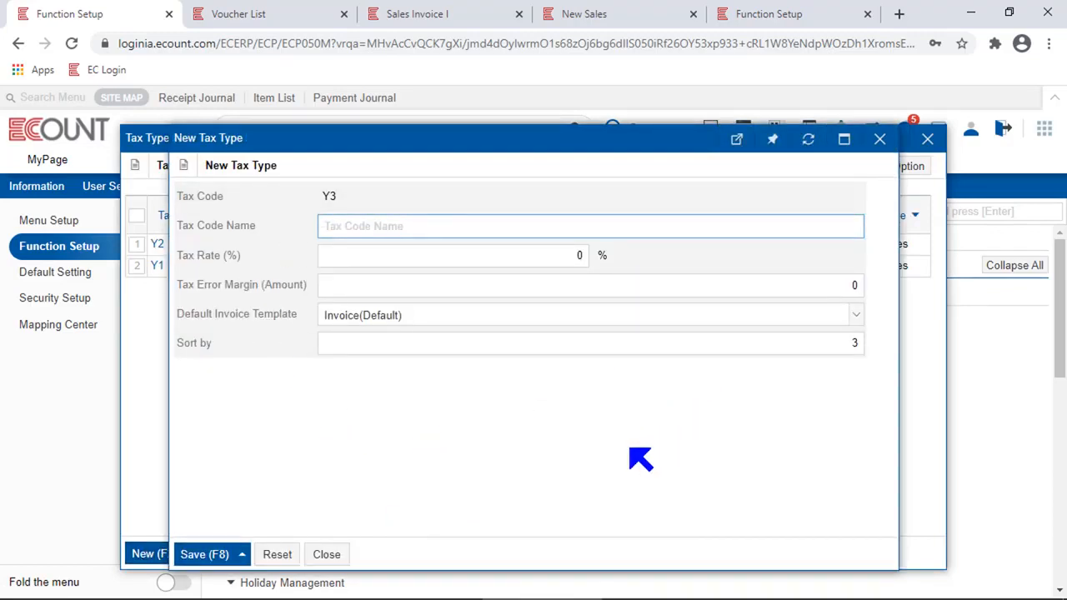
pyautogui.click(609, 458)
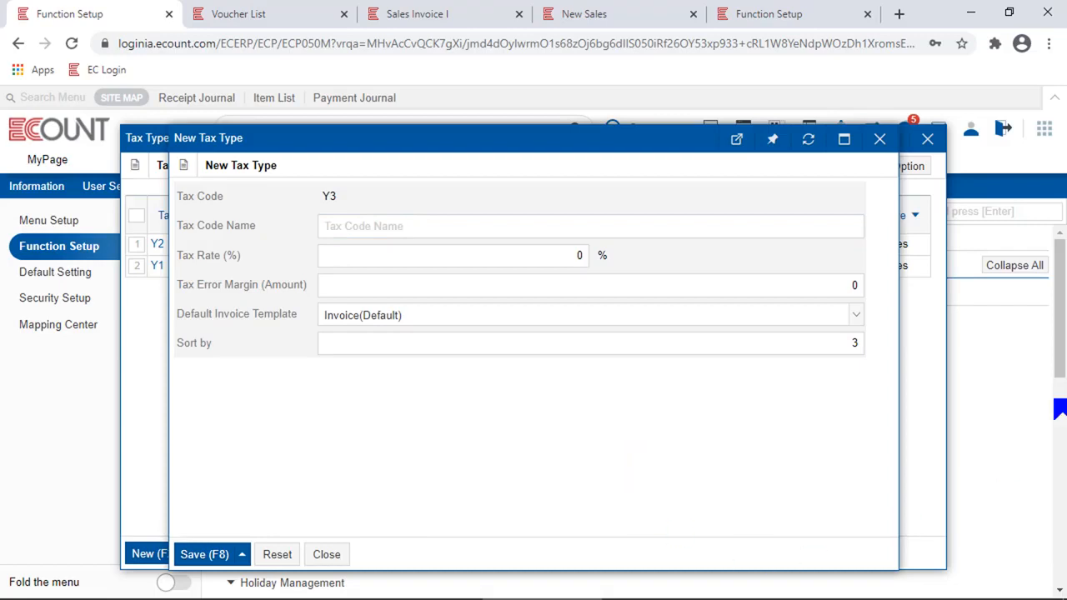
pyautogui.click(880, 139)
pyautogui.click(928, 139)
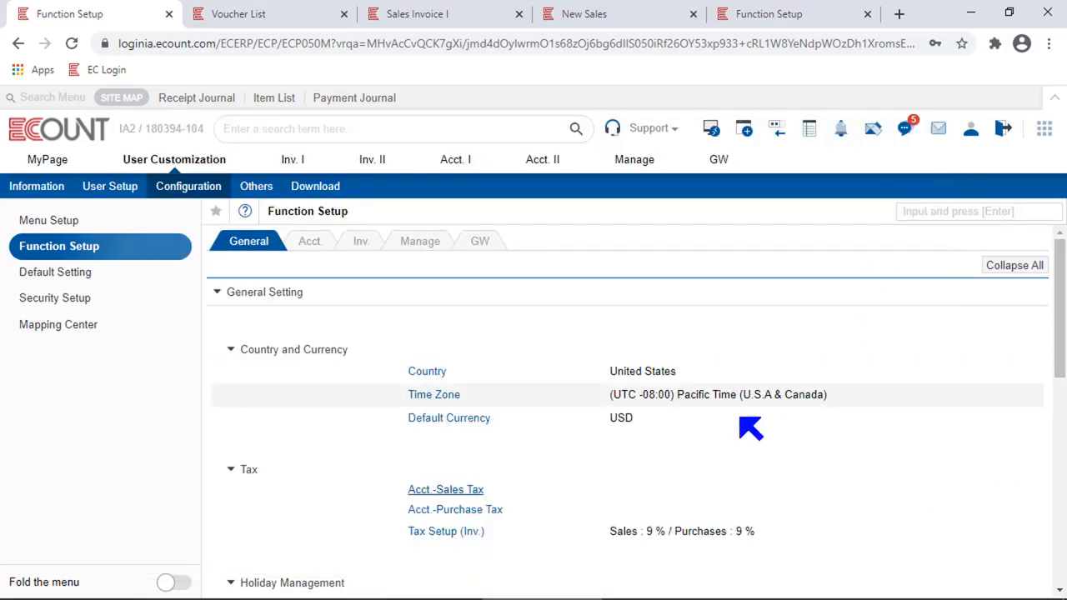
# Review the sales transaction types in the inventory tax setup, then close the list and the setup.
pyautogui.click(457, 533)
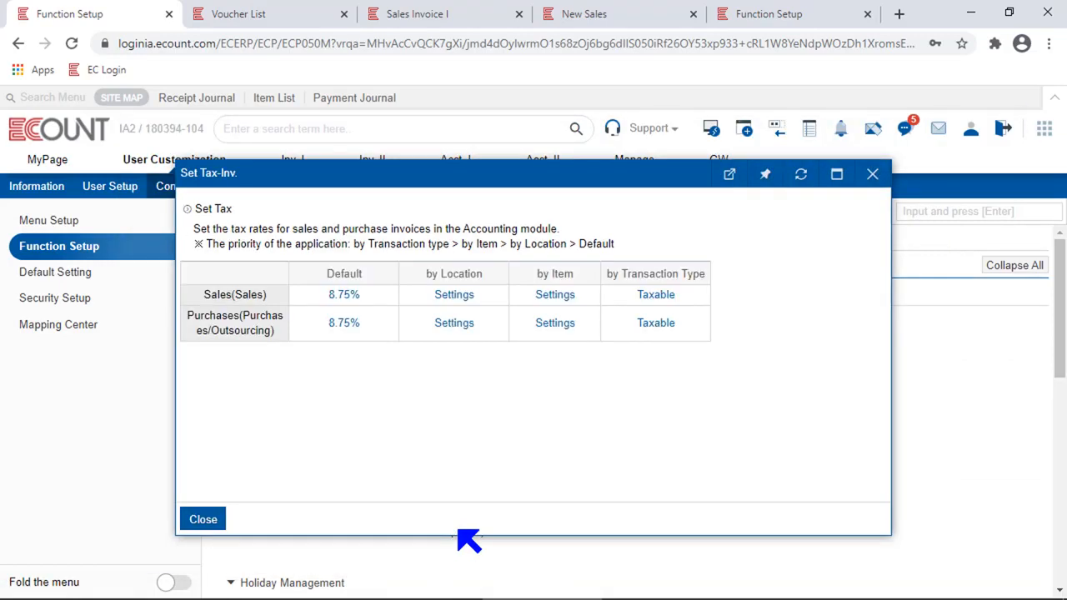
pyautogui.click(655, 299)
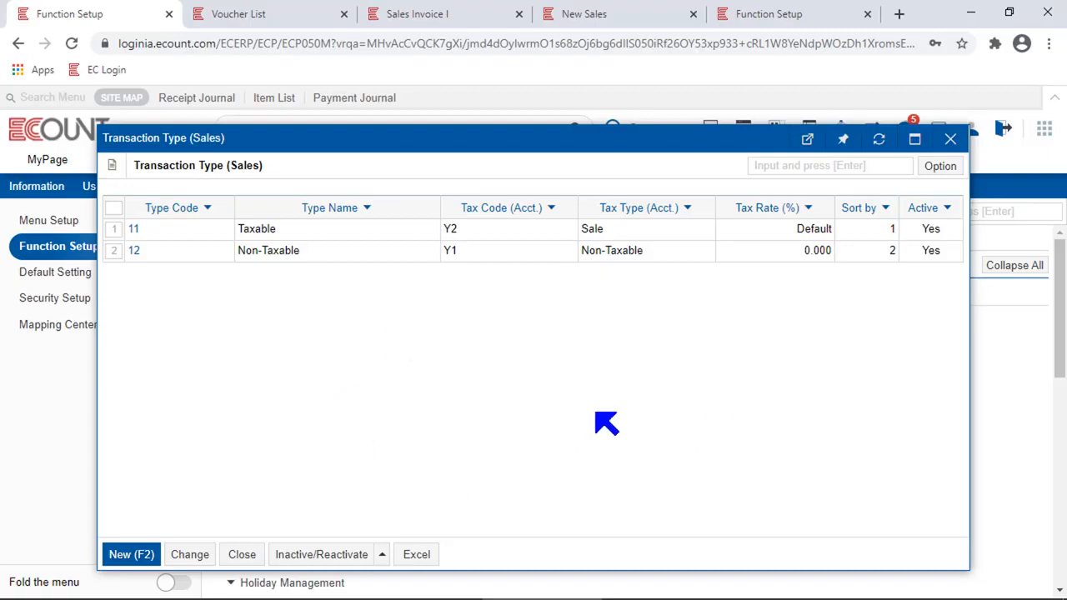
pyautogui.click(950, 139)
pyautogui.click(876, 176)
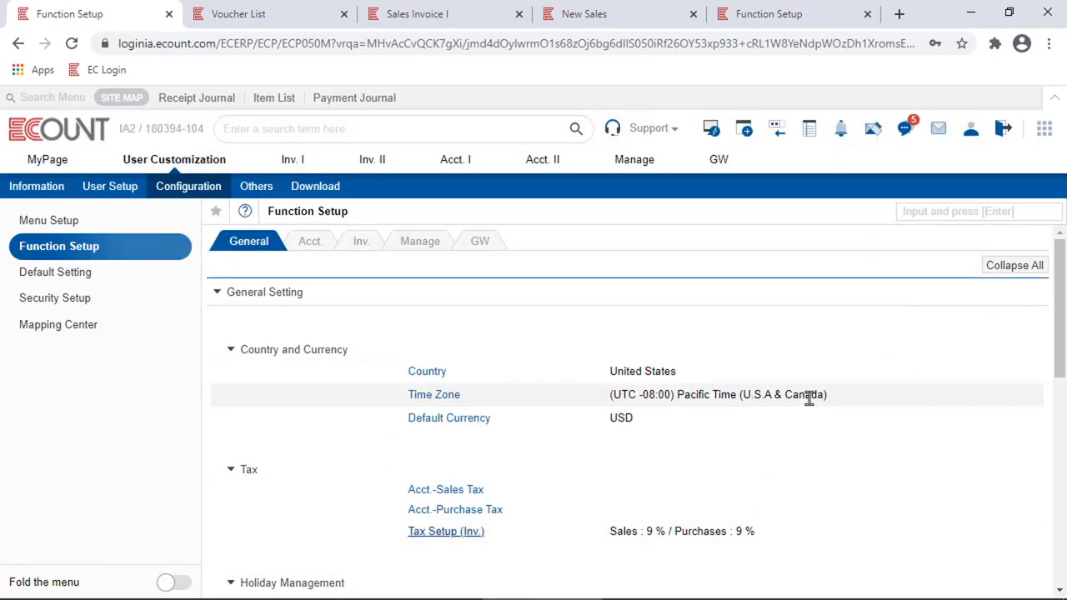
# Start a new accounting sales tax type named "CA tax rate" with a tax rate of 15%.
pyautogui.click(463, 492)
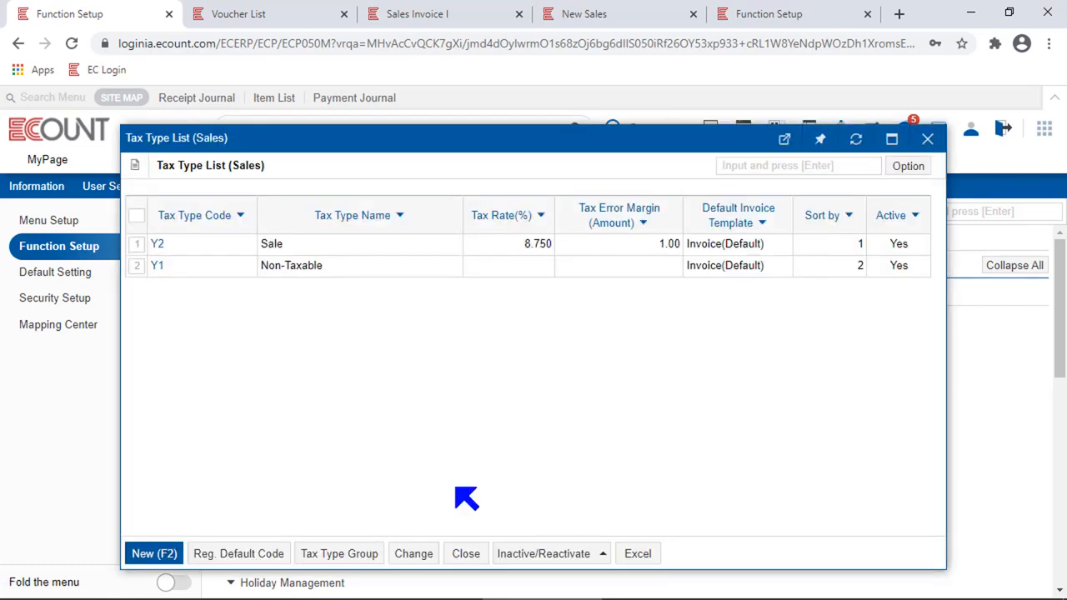
pyautogui.click(150, 554)
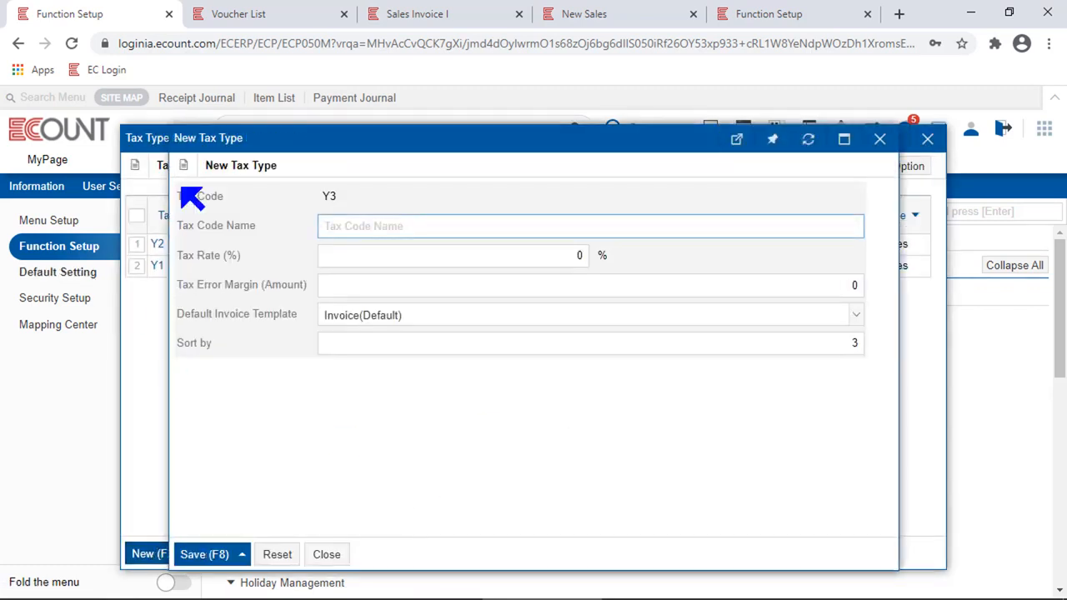
pyautogui.click(491, 227)
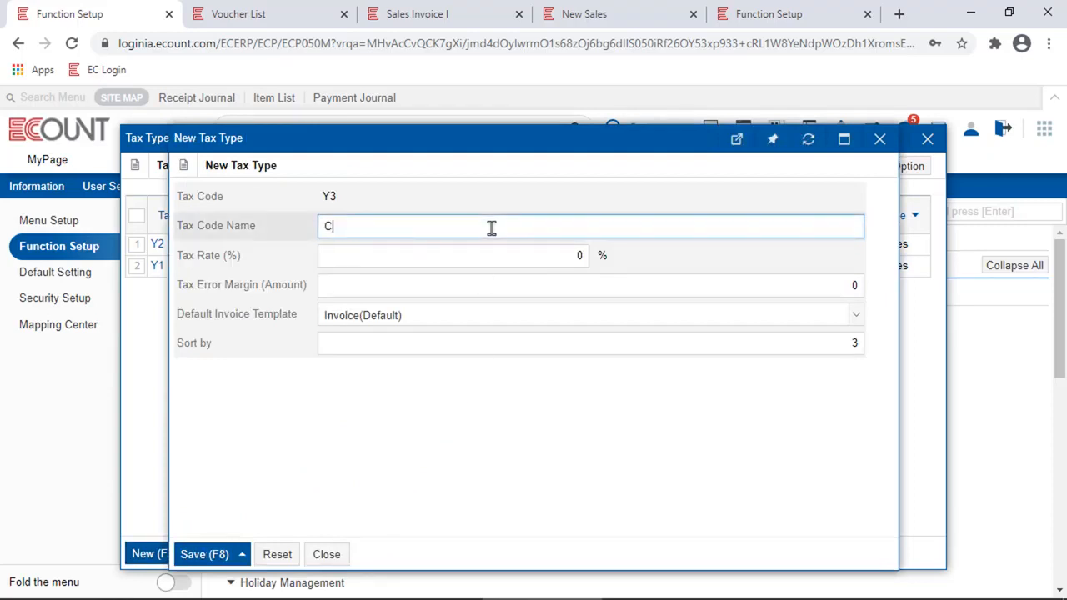
pyautogui.write('CA tax rate')
pyautogui.press('Tab')
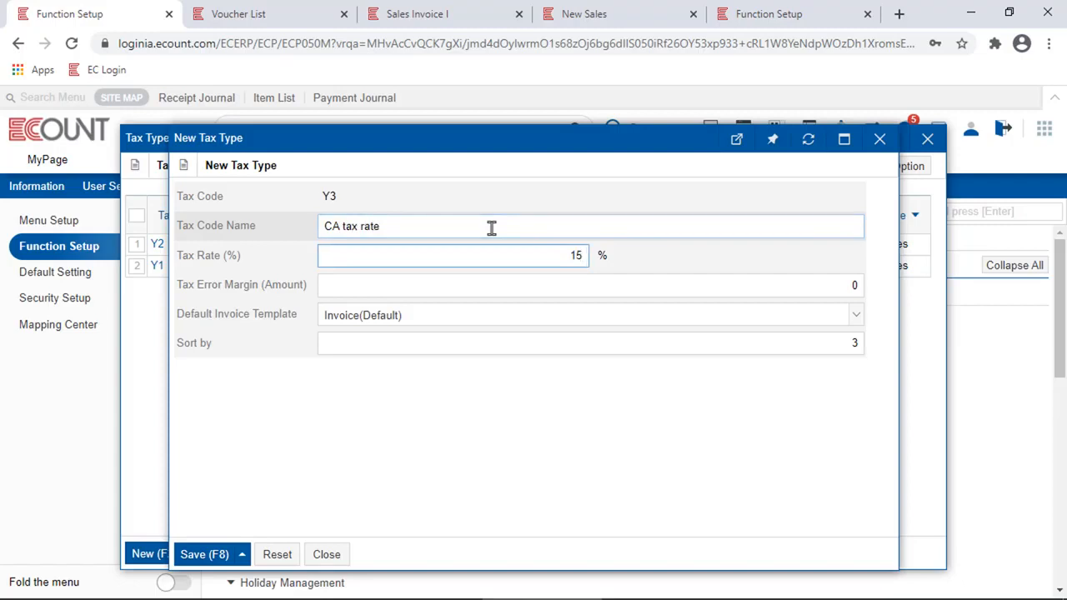
pyautogui.click(544, 415)
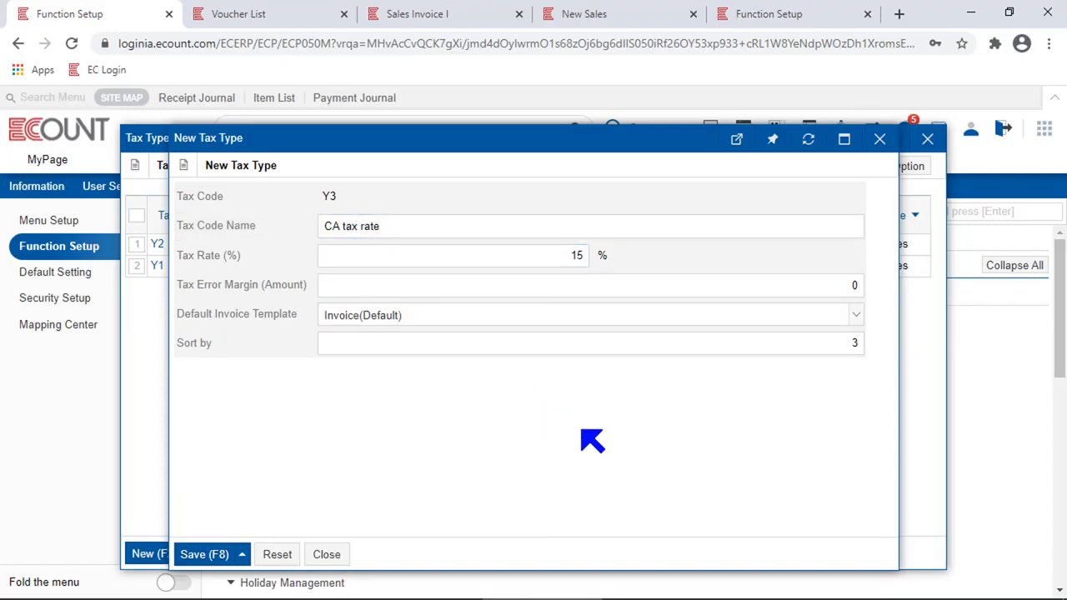
# Set the tax type's Sort by to 0 and Tax Error Margin to 5, save it and close the tax type list.
pyautogui.click(783, 348)
pyautogui.click(784, 348)
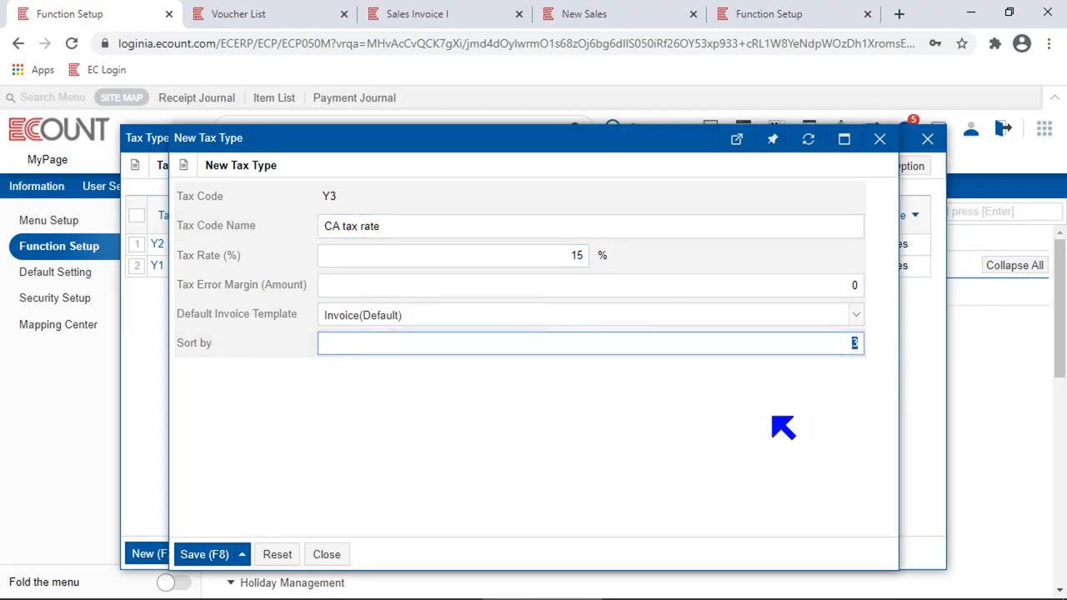
pyautogui.click(696, 365)
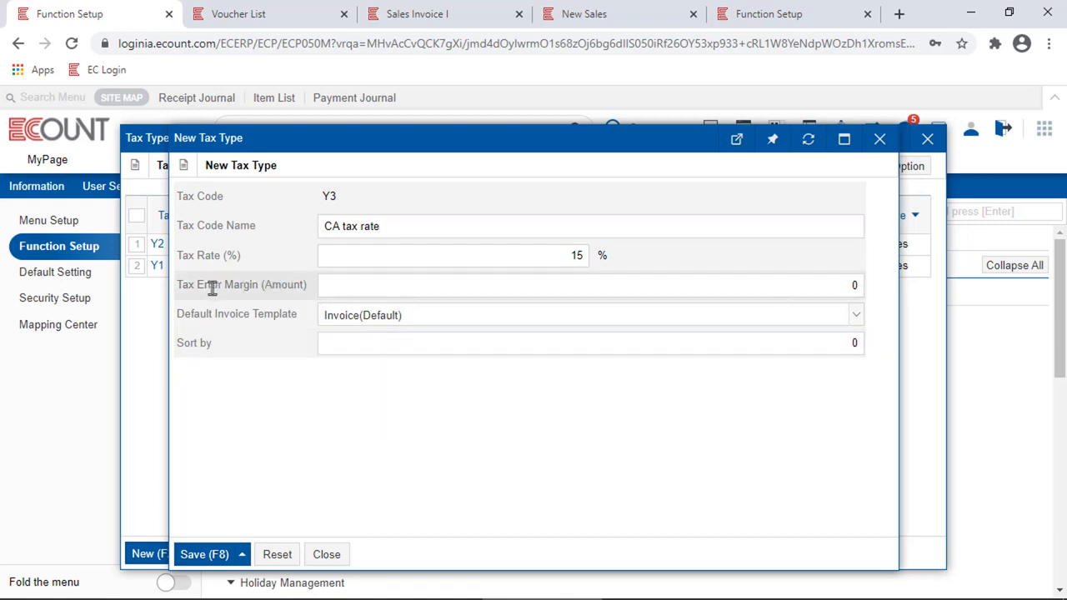
pyautogui.moveTo(248, 286); pyautogui.dragTo(247, 286)
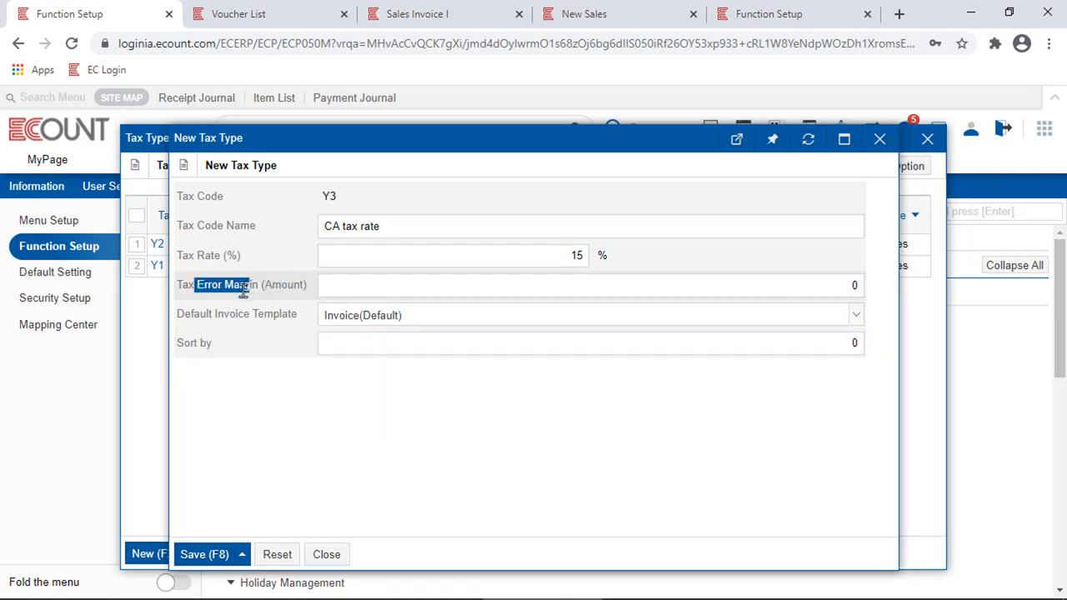
pyautogui.click(830, 286)
pyautogui.write('5')
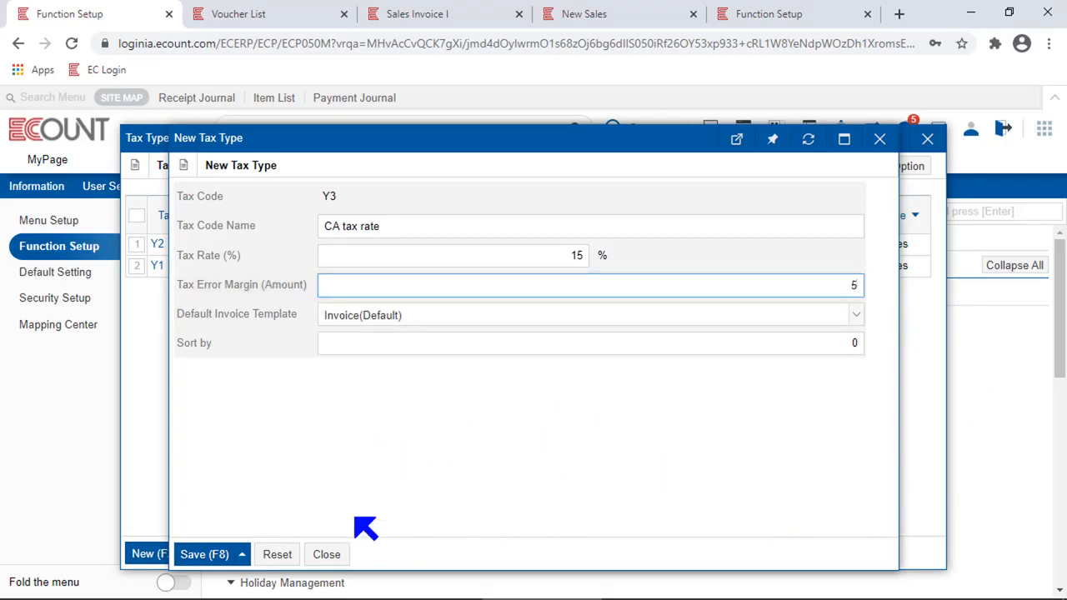
pyautogui.click(212, 555)
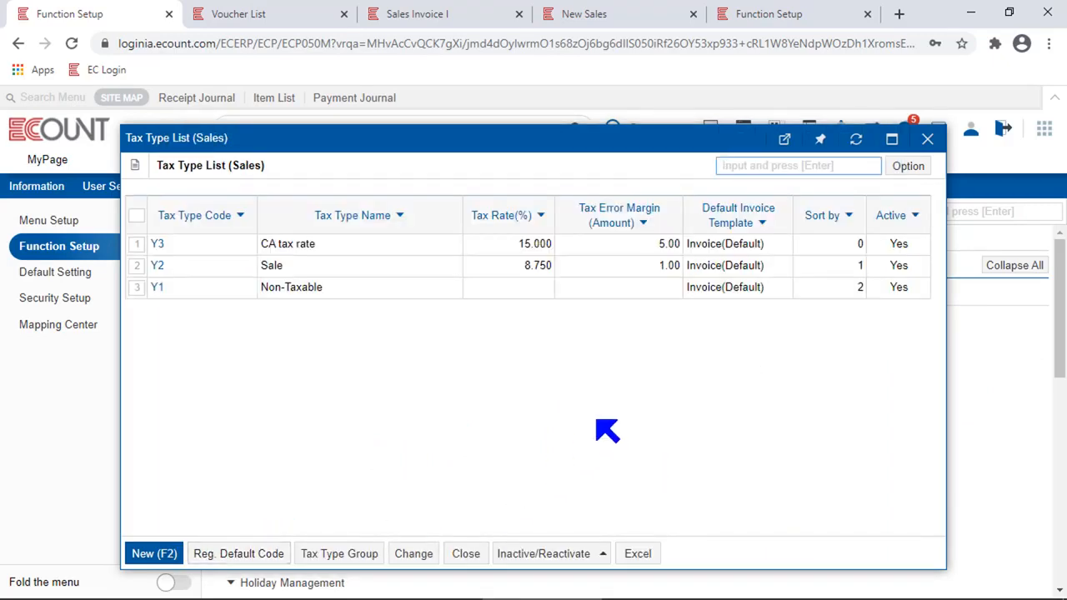
pyautogui.doubleClick(338, 245)
pyautogui.moveTo(249, 246); pyautogui.dragTo(229, 244)
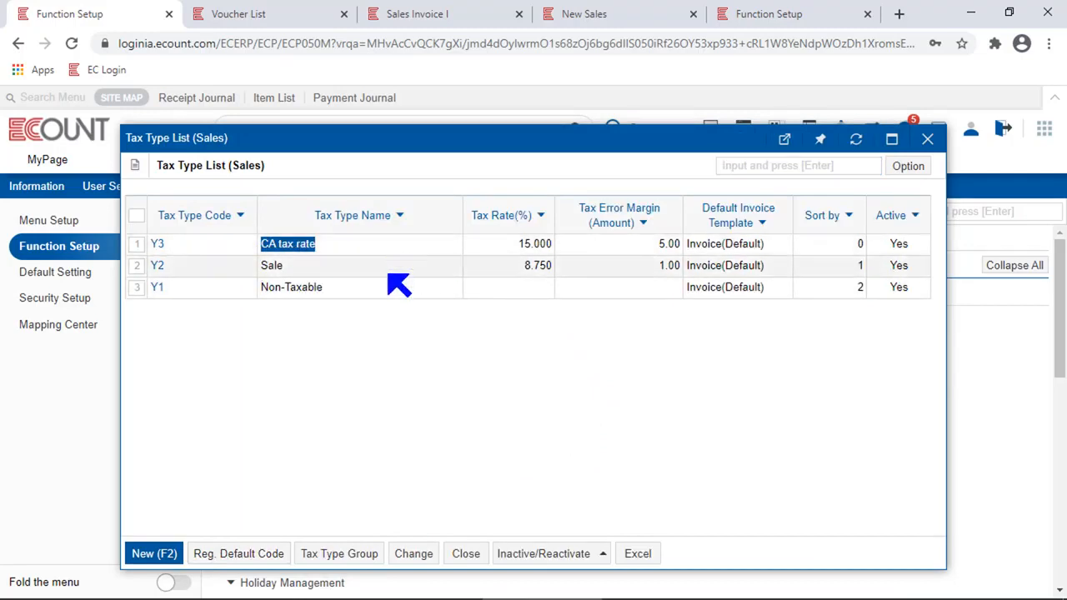
pyautogui.click(928, 139)
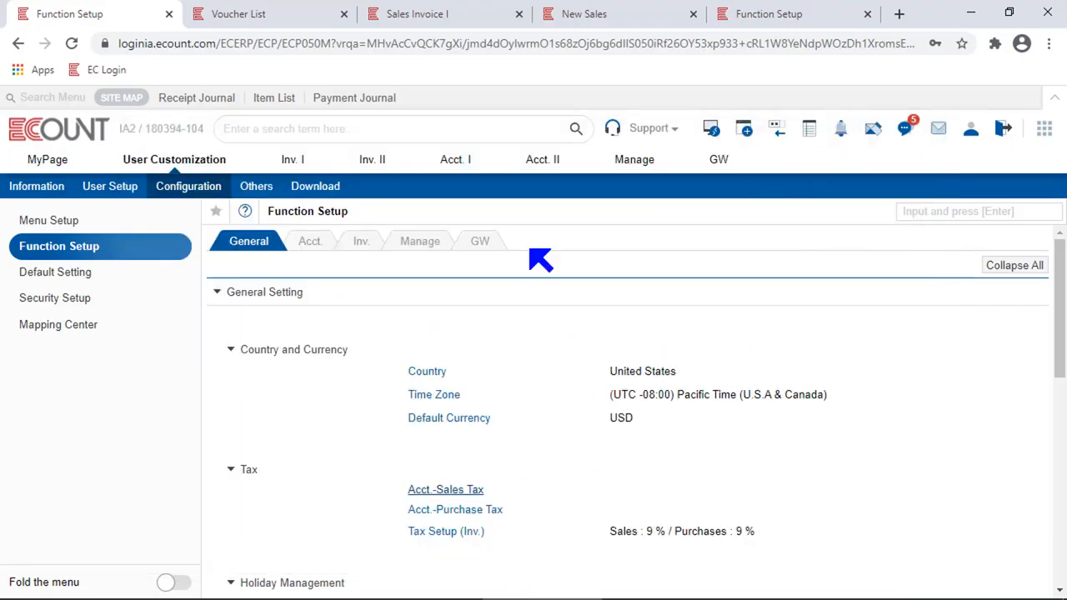
# In the inventory tax setup, start a new sales transaction type named "CA tax rate".
pyautogui.click(433, 533)
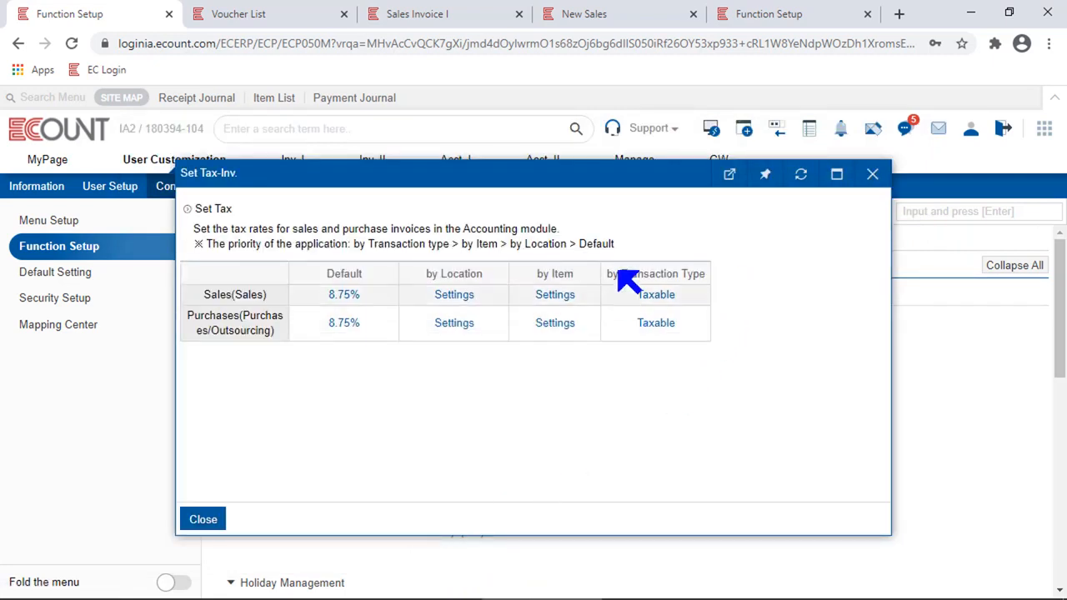
pyautogui.click(655, 295)
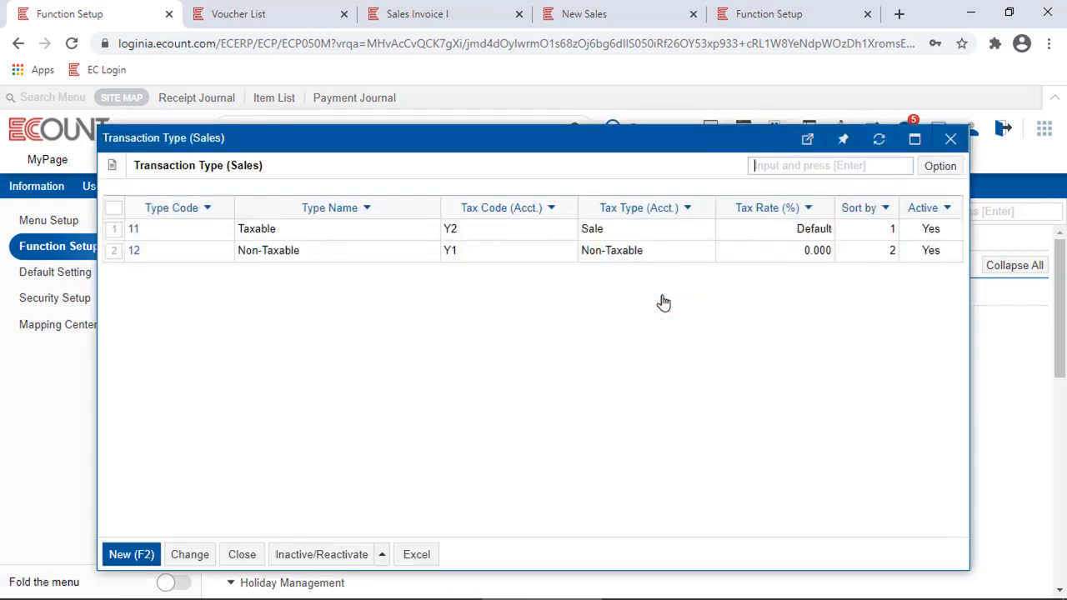
pyautogui.click(127, 554)
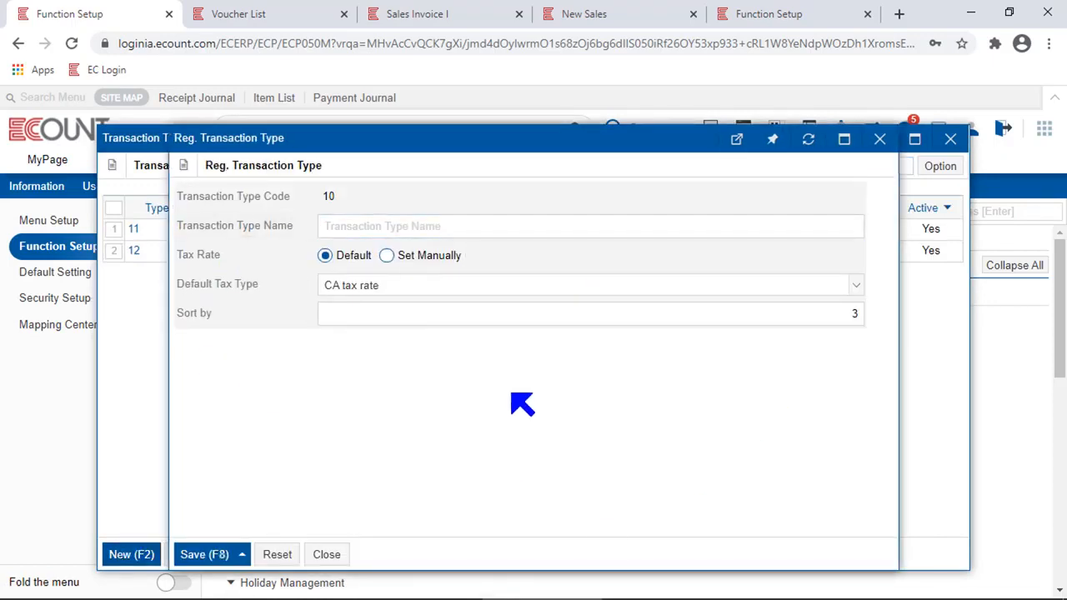
pyautogui.click(420, 231)
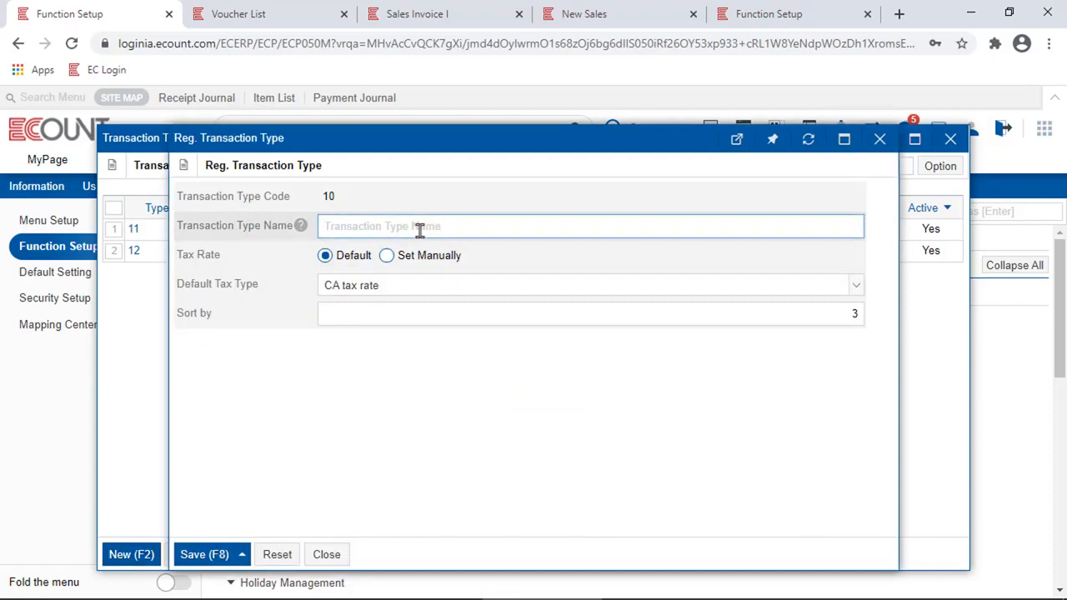
pyautogui.write('CA tax rate')
# Choose CA tax rate as the transaction type's Default Tax Type and set Sort by to 0.
pyautogui.moveTo(261, 284); pyautogui.dragTo(191, 284)
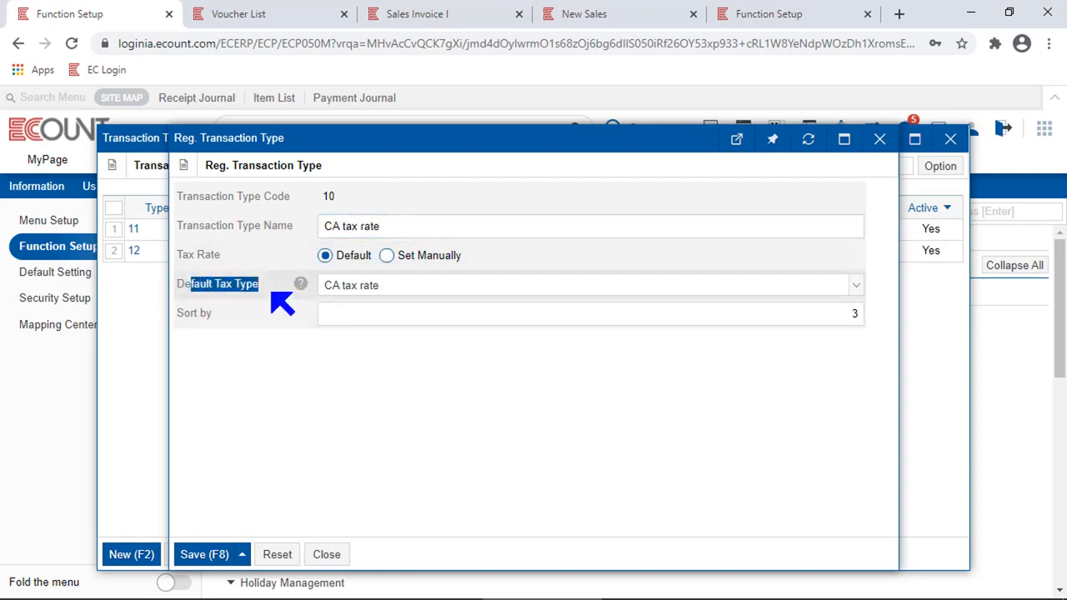
pyautogui.click(444, 286)
pyautogui.click(379, 323)
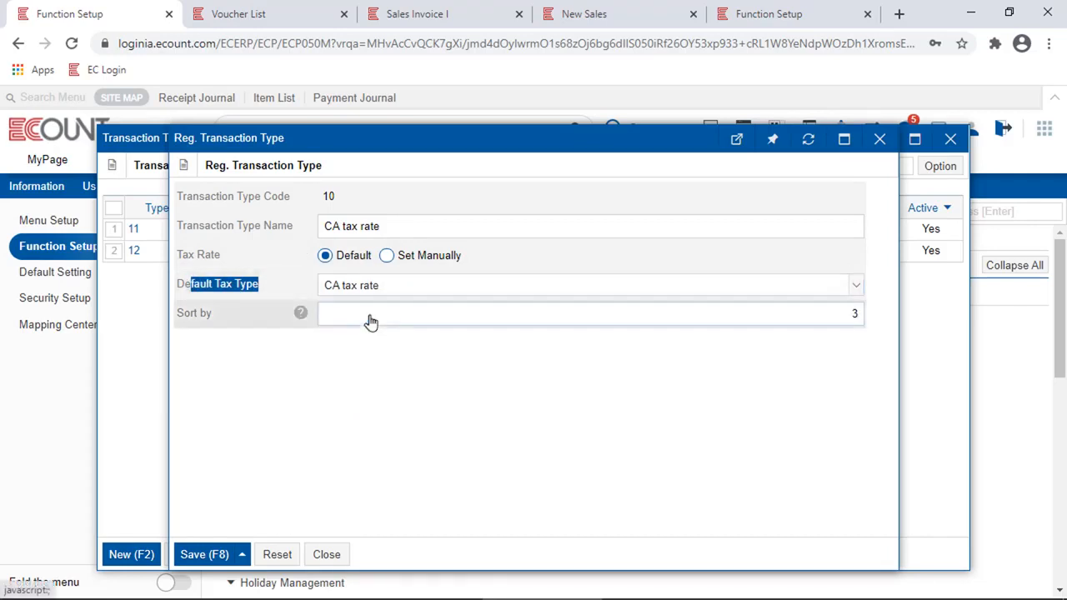
pyautogui.click(755, 313)
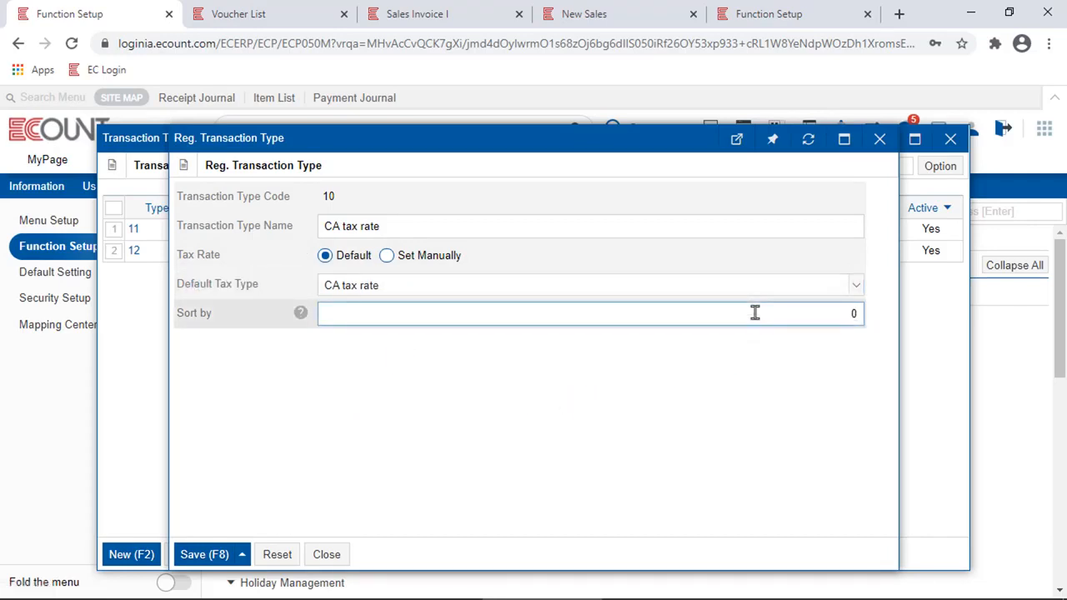
pyautogui.click(809, 421)
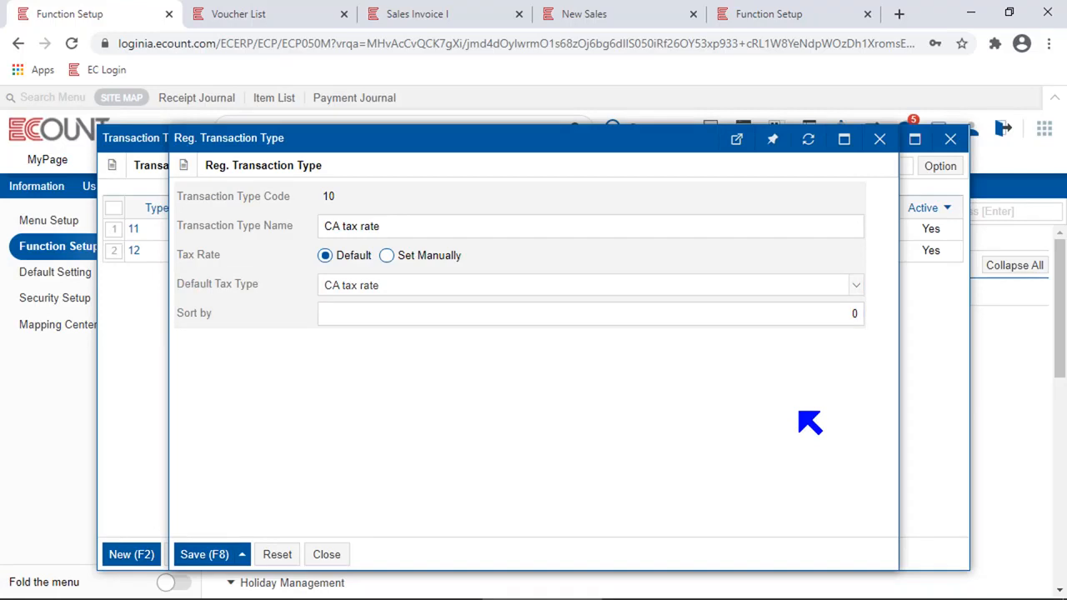
# Set the transaction type's tax rate manually to 15%, save it and move the transaction type list aside.
pyautogui.moveTo(235, 255); pyautogui.dragTo(172, 253)
pyautogui.click(420, 261)
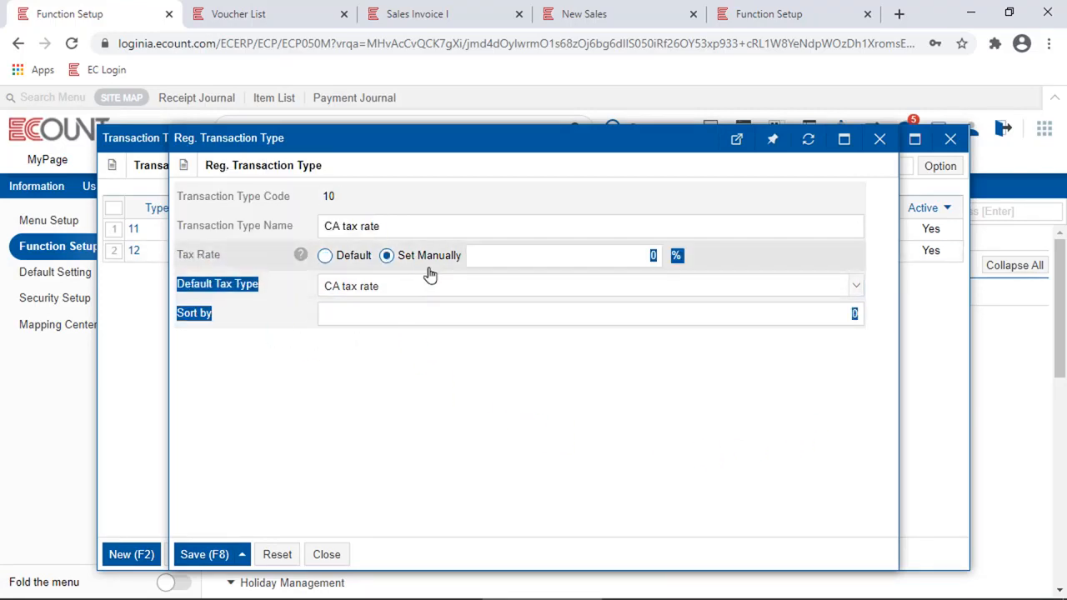
pyautogui.click(584, 259)
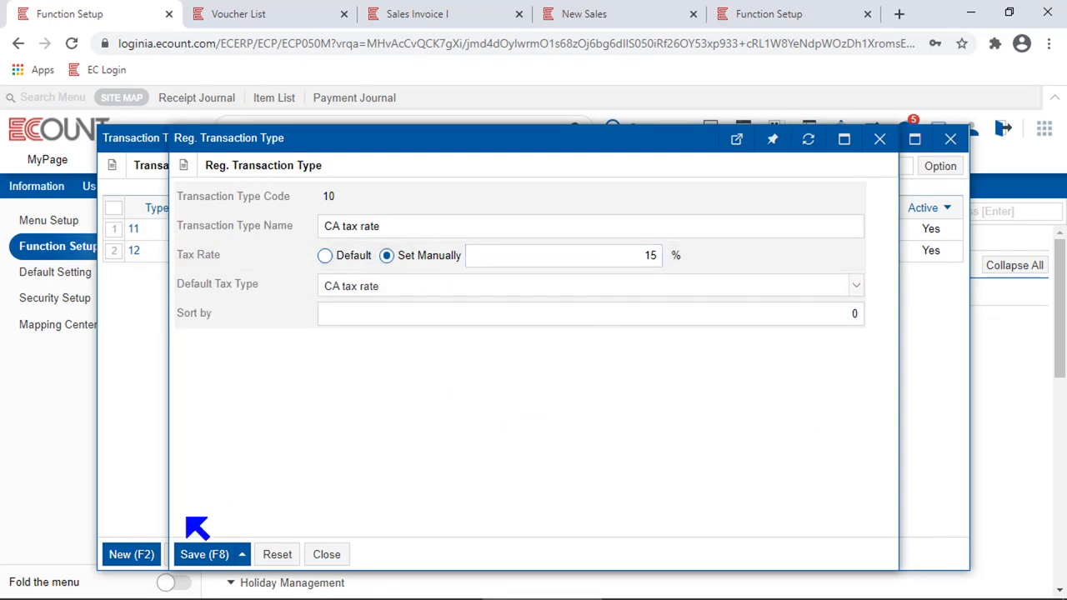
pyautogui.click(191, 557)
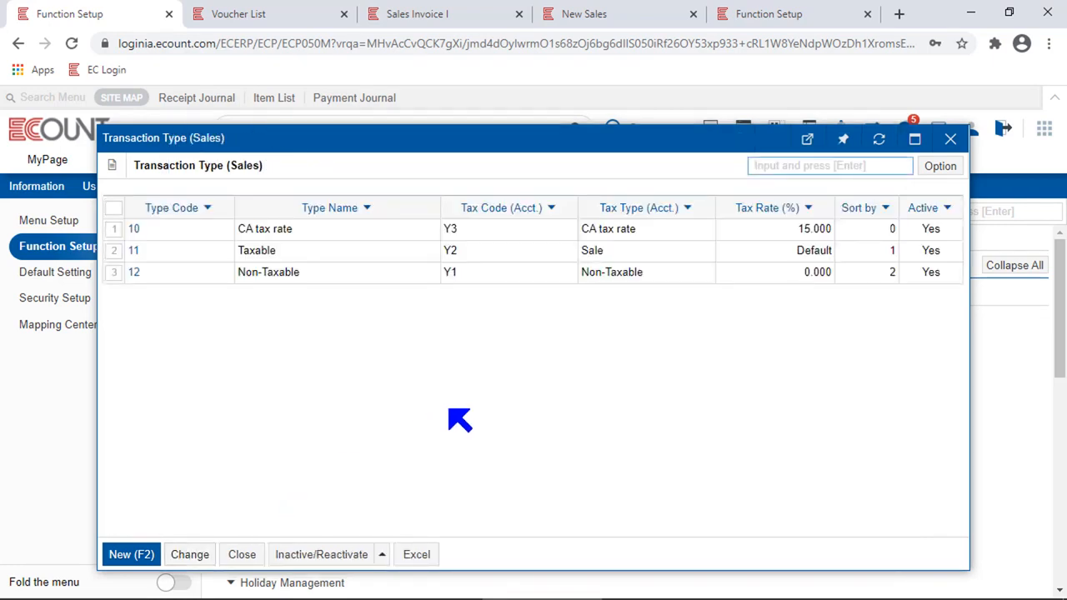
pyautogui.moveTo(317, 231); pyautogui.dragTo(239, 230)
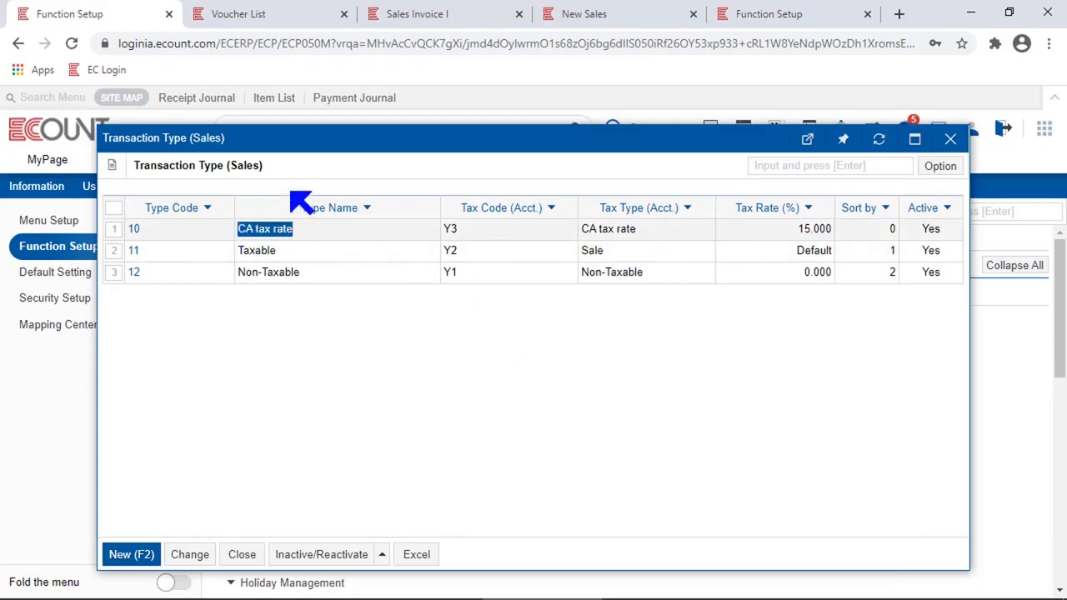
pyautogui.moveTo(369, 142); pyautogui.dragTo(305, 455)
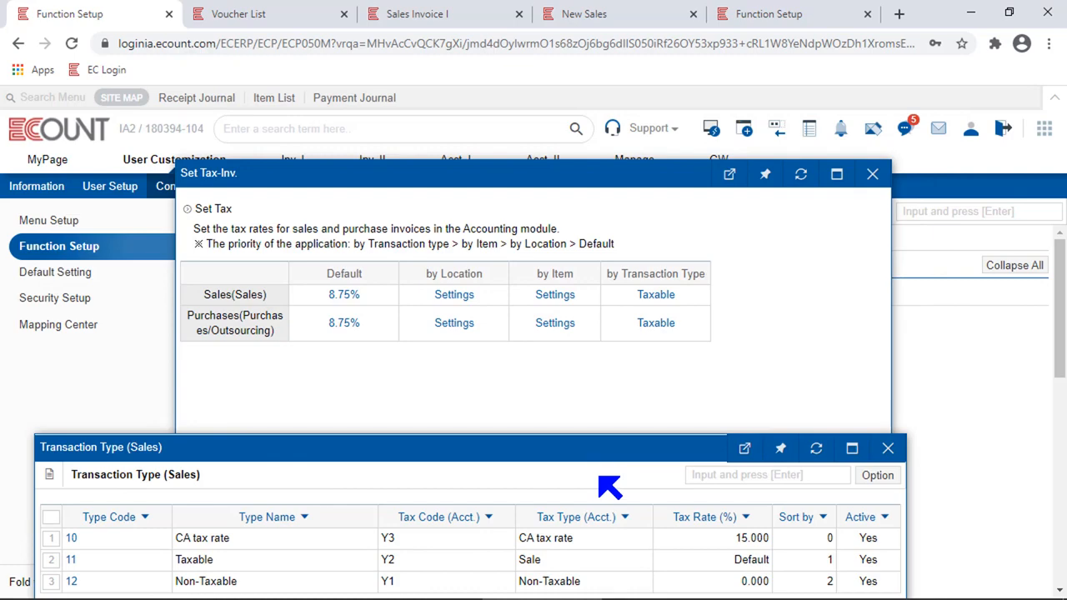
# On a fresh New Sales entry, choose CA tax rate as Transaction Type and check the Tax Type options on Sales Invoice I.
pyautogui.click(601, 8)
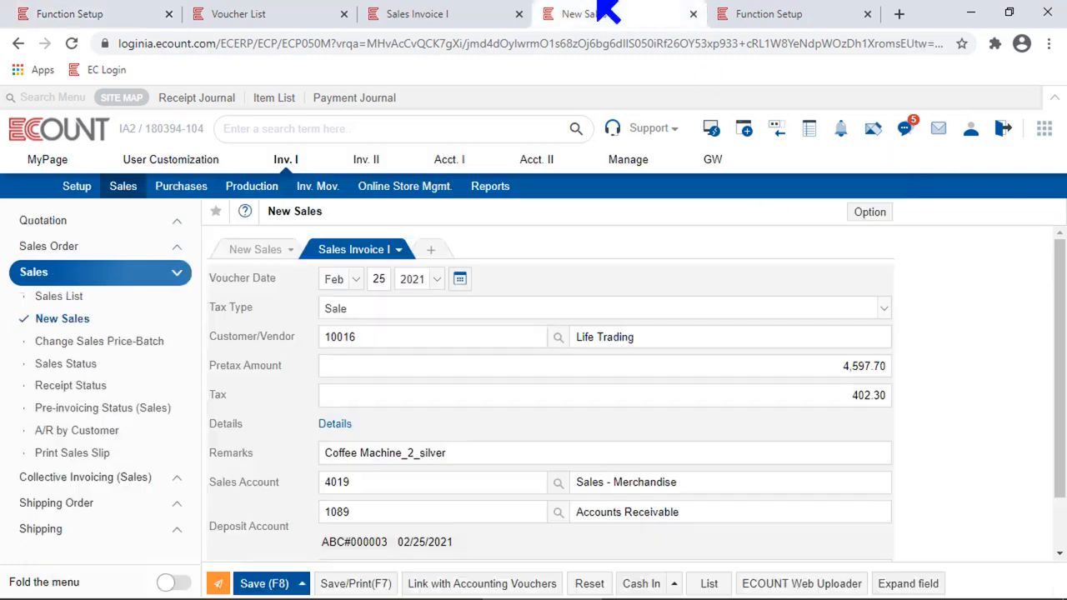
pyautogui.click(77, 324)
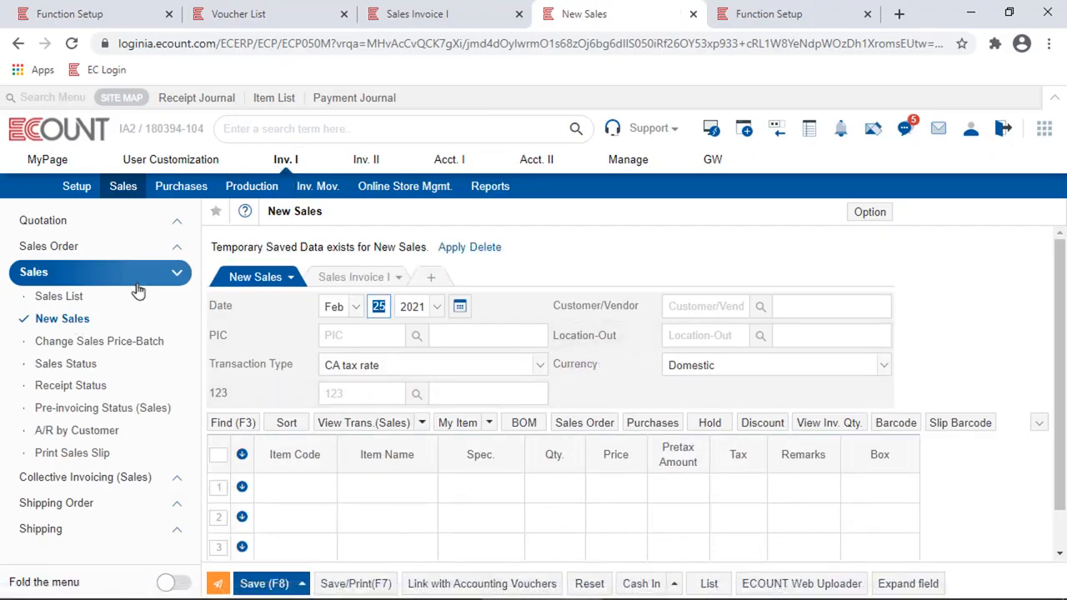
pyautogui.click(331, 367)
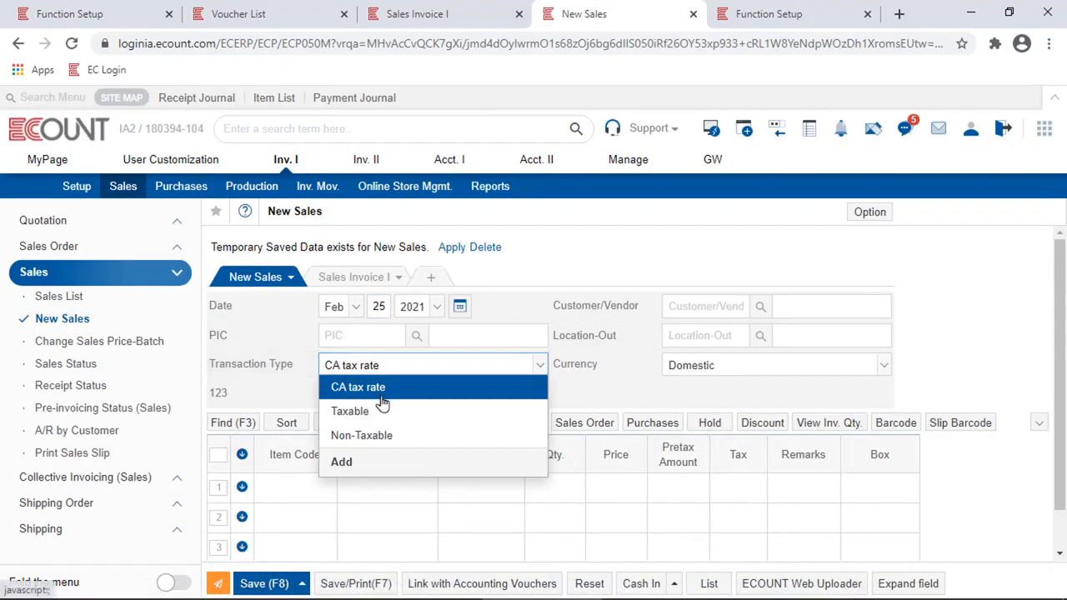
pyautogui.click(381, 400)
pyautogui.click(350, 277)
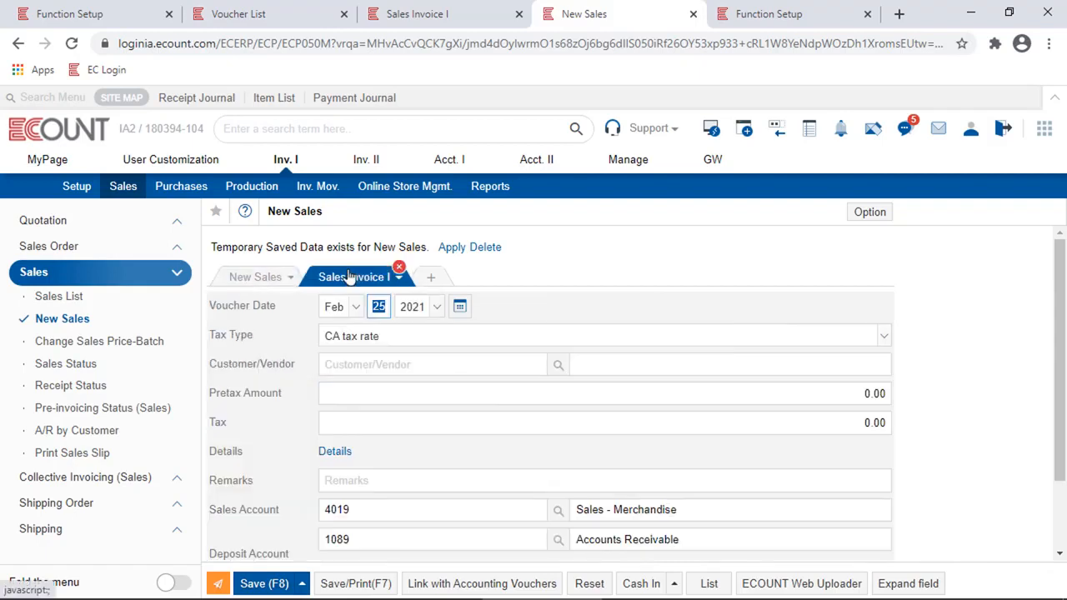
pyautogui.click(420, 338)
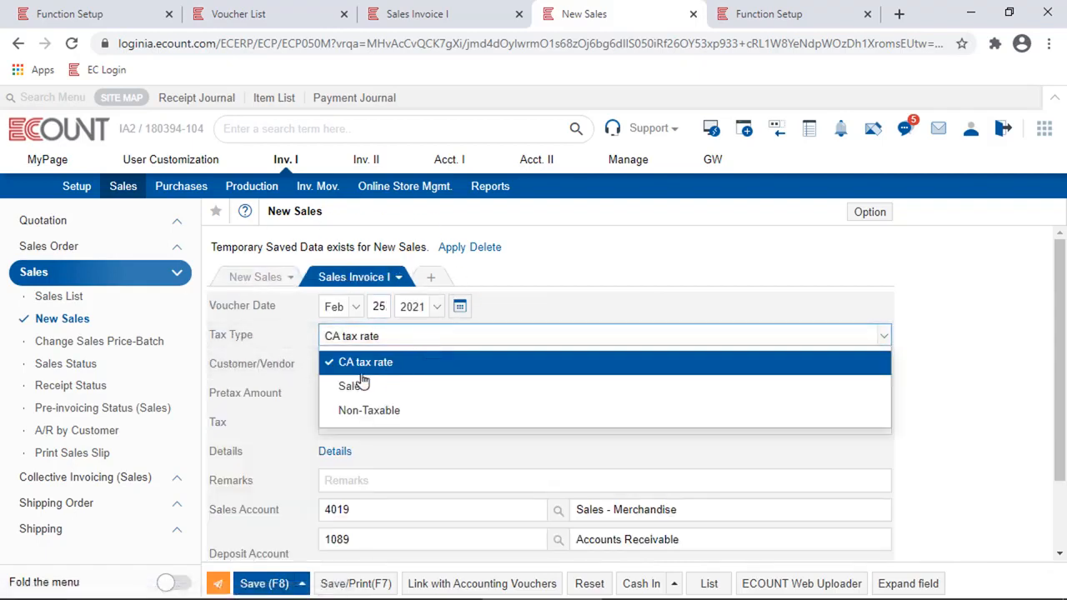
# Return to Function Setup and close the sales transaction type list, keeping the inventory tax setup open.
pyautogui.click(119, 19)
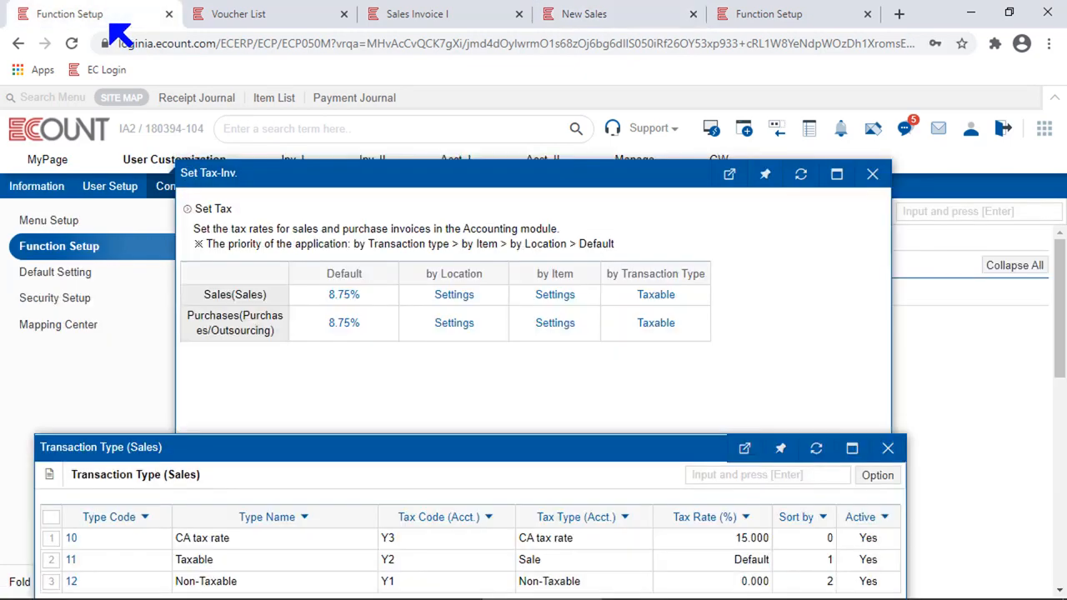
pyautogui.click(886, 447)
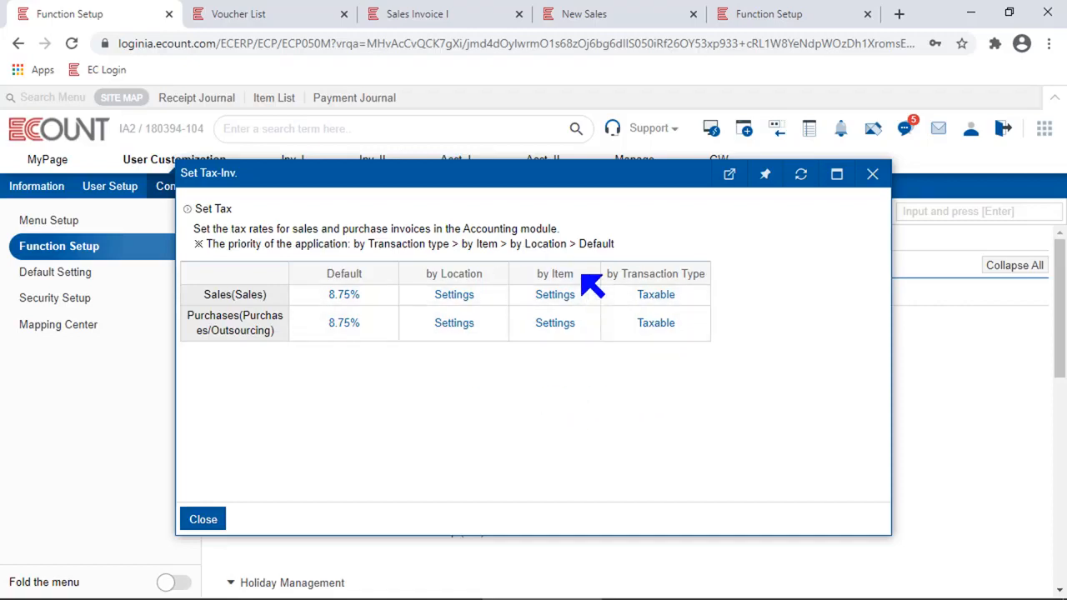
# Open the by Item sales tax settings, open the Light bulb item and examine its sales and purchases tax rate fields.
pyautogui.tripleClick(583, 276)
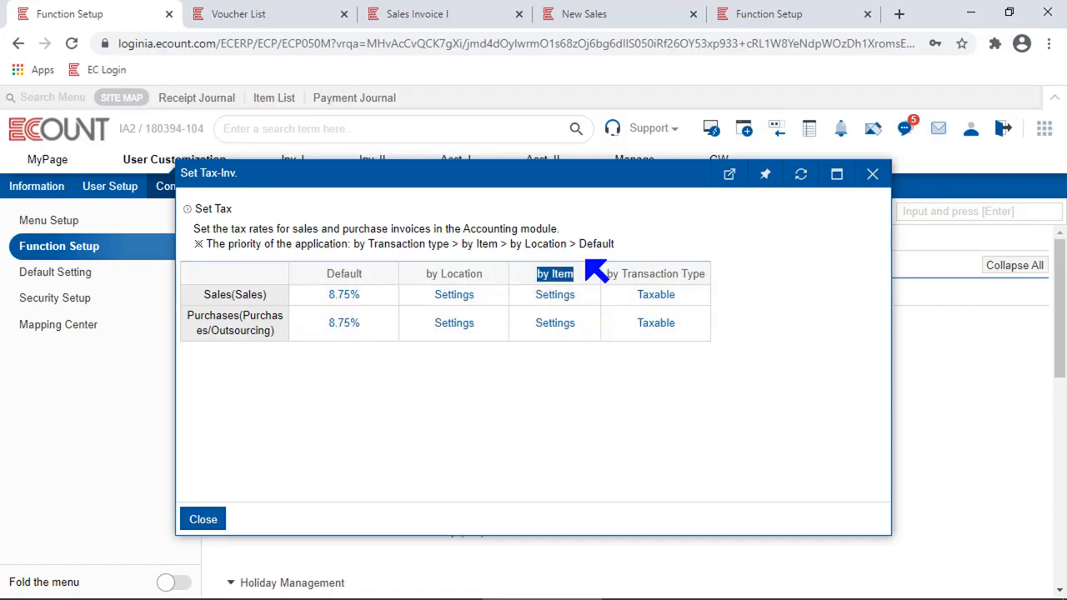
pyautogui.click(552, 297)
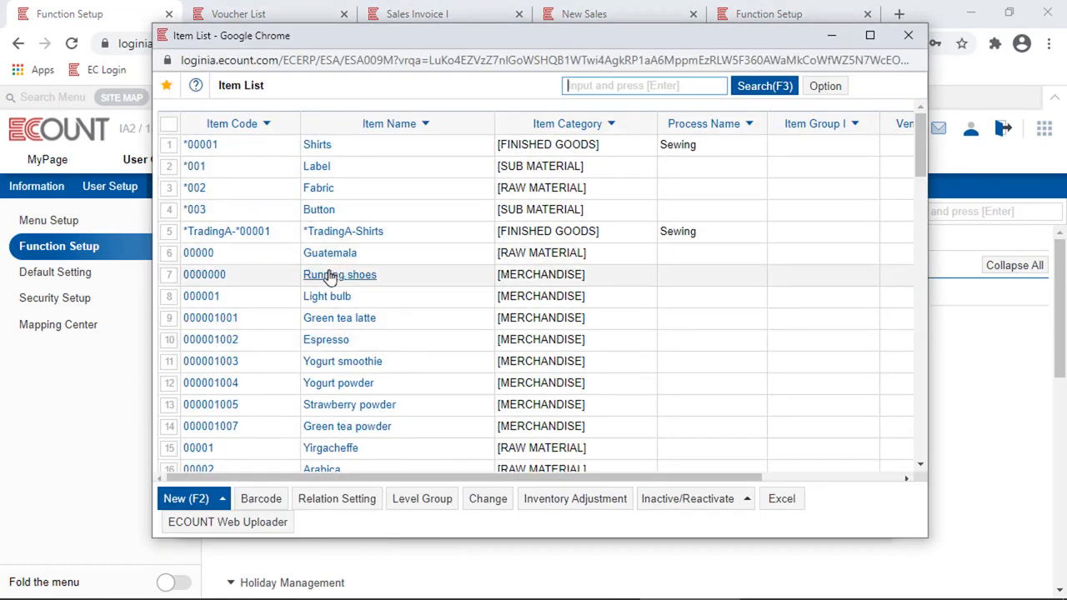
pyautogui.click(199, 298)
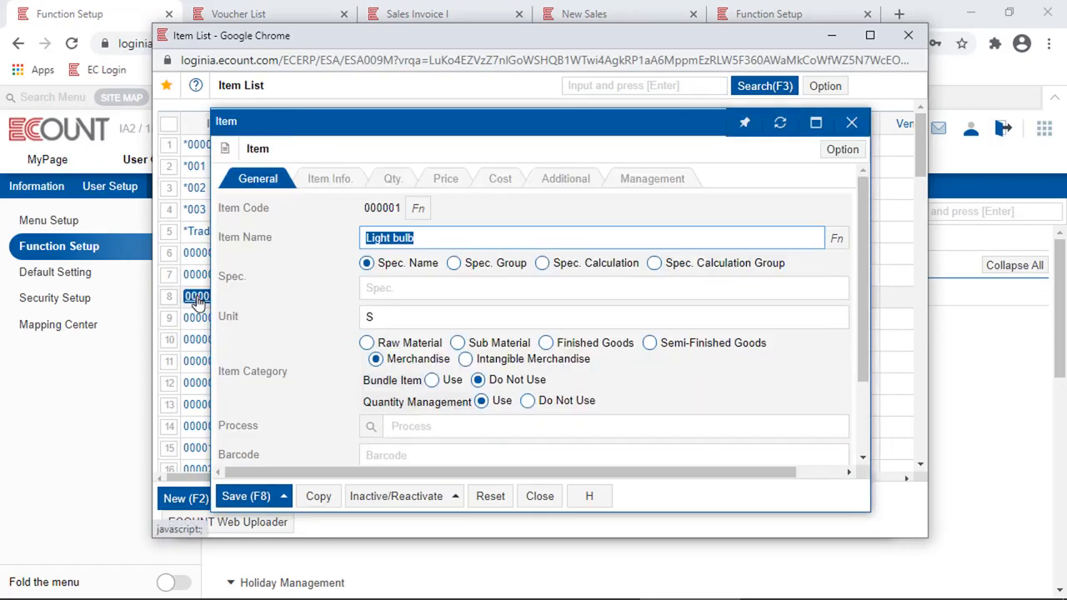
pyautogui.click(346, 188)
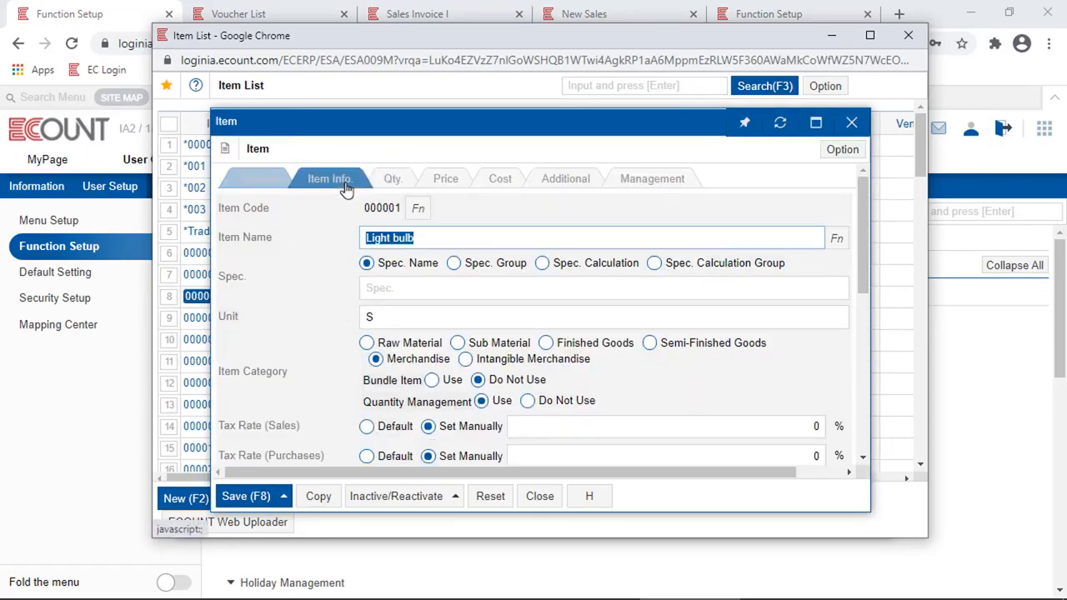
pyautogui.scroll(-2, 379, 327)
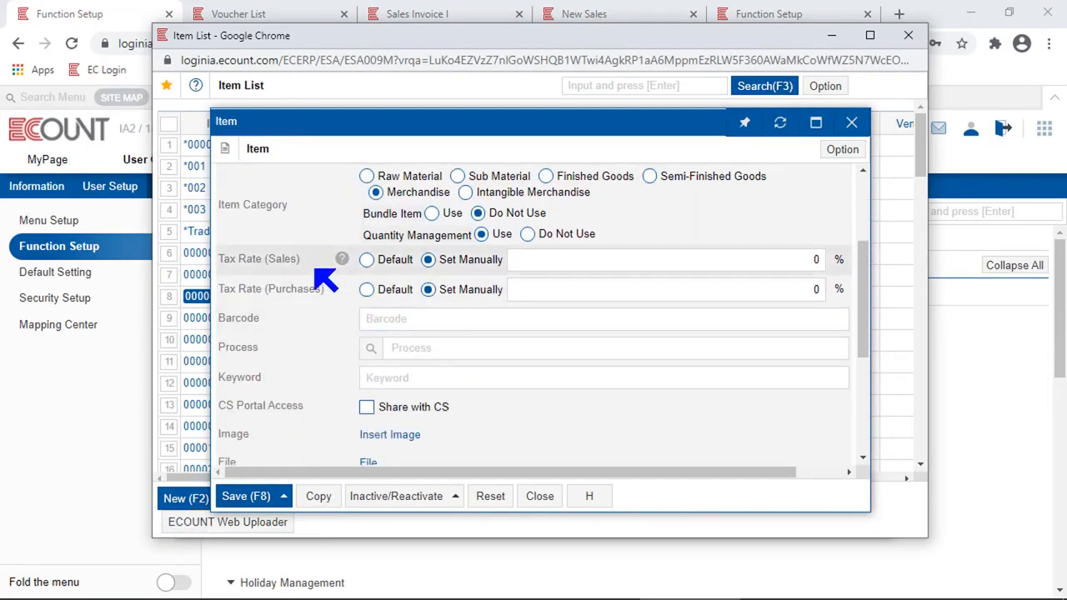
pyautogui.moveTo(322, 280); pyautogui.dragTo(231, 278)
pyautogui.moveTo(324, 288); pyautogui.dragTo(238, 288)
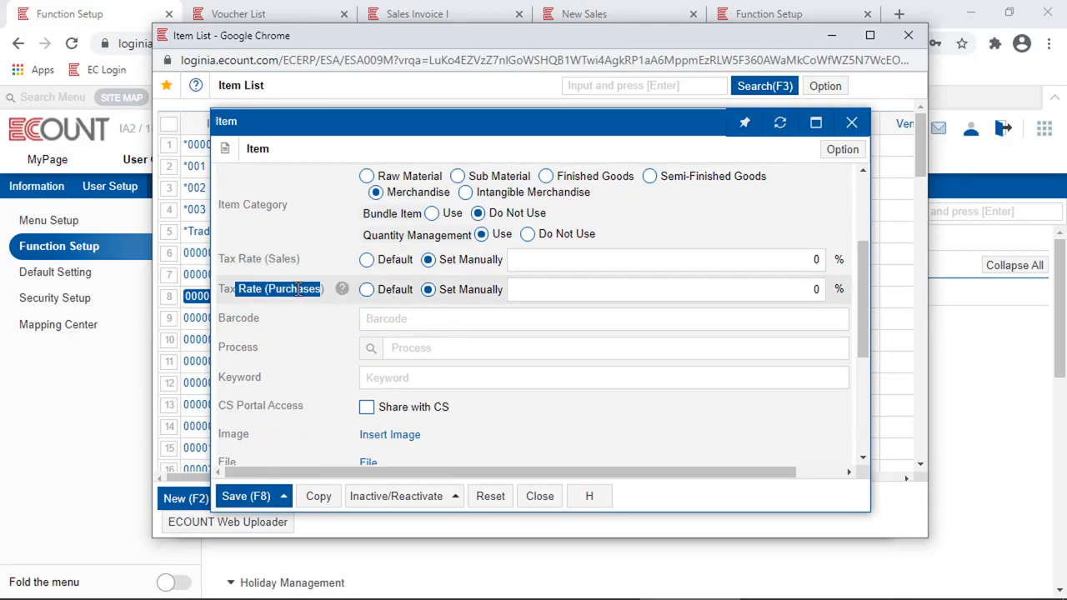
# Switch Light bulb's sales and purchases tax rates to Default and check the default rates on the other Function Setup page.
pyautogui.click(798, 266)
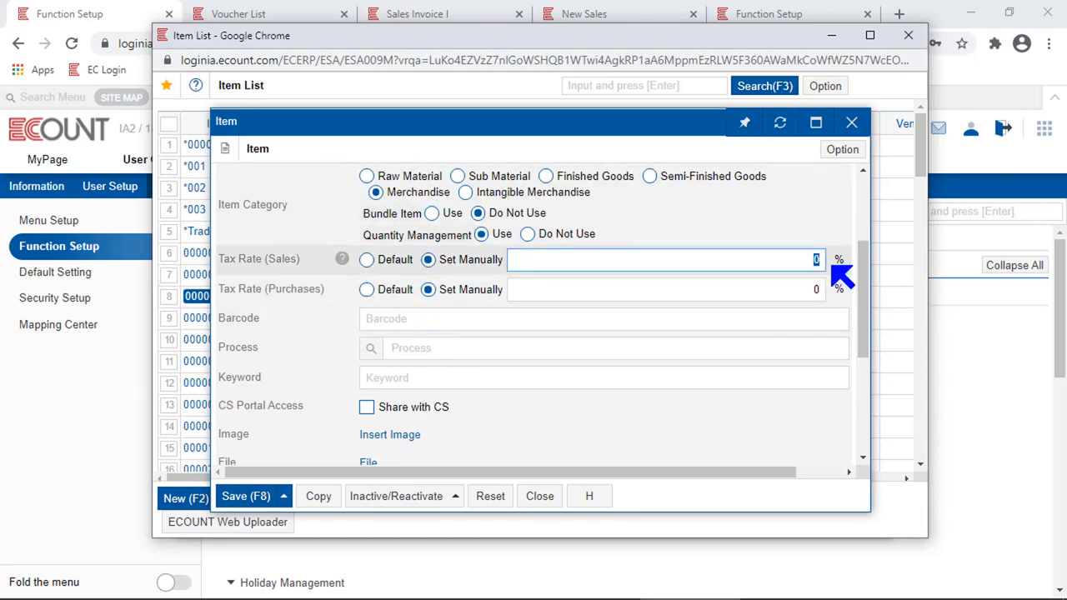
pyautogui.click(367, 259)
pyautogui.click(367, 289)
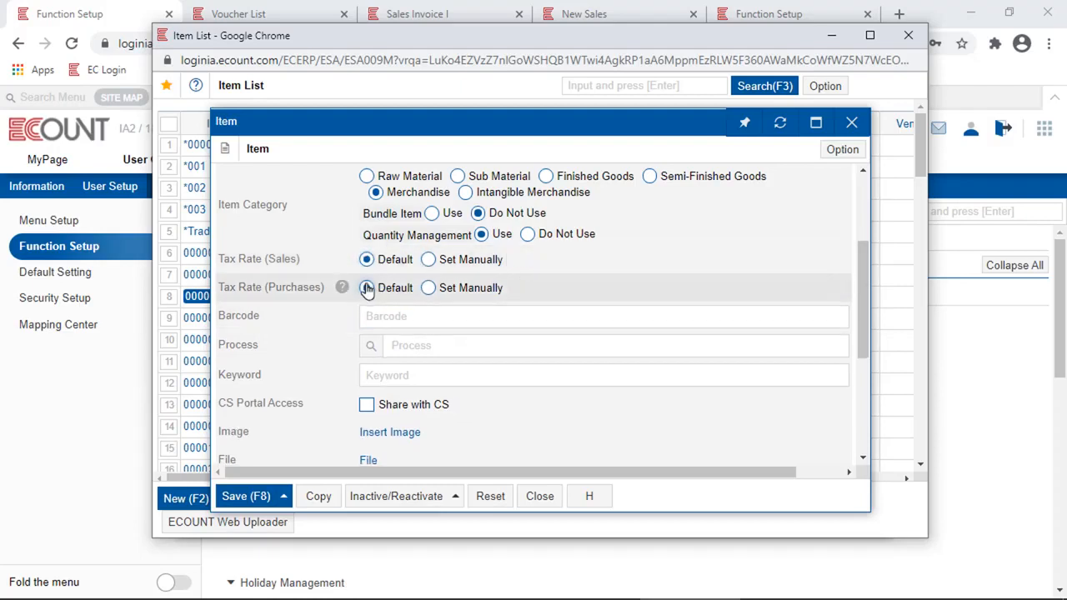
pyautogui.click(814, 5)
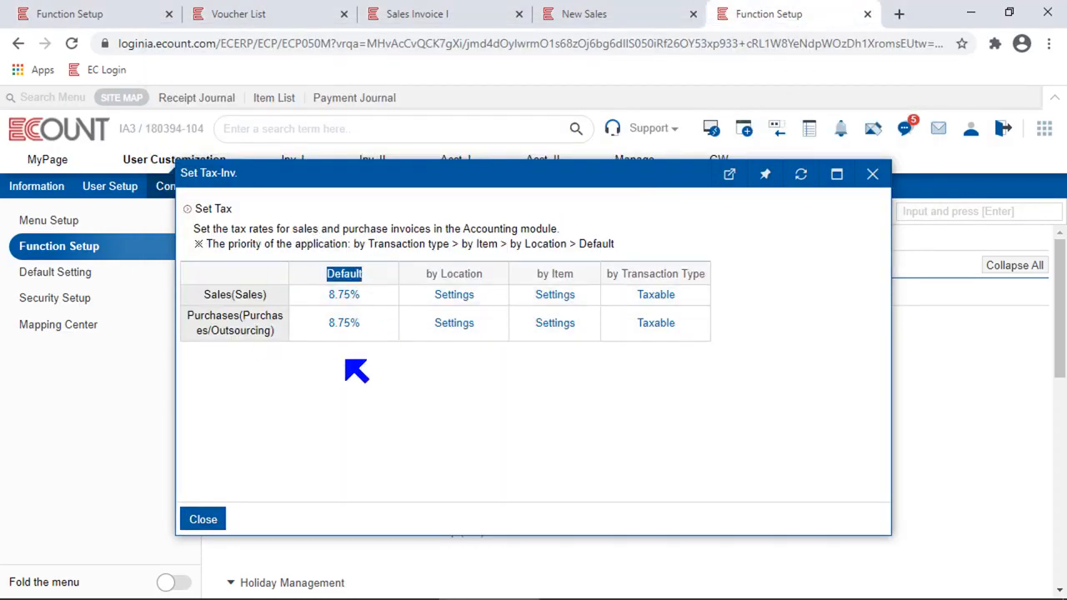
# Return to the Light bulb item, switch both tax rates to Set Manually, and close the item and Item List without saving.
pyautogui.click(57, 10)
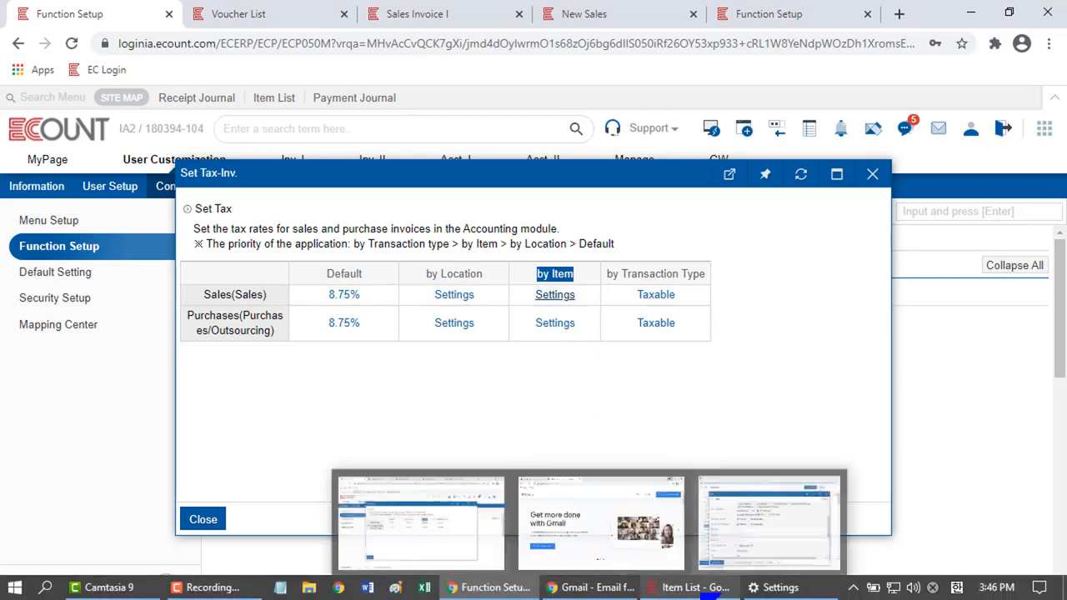
pyautogui.click(708, 588)
pyautogui.scroll(3, 617, 288)
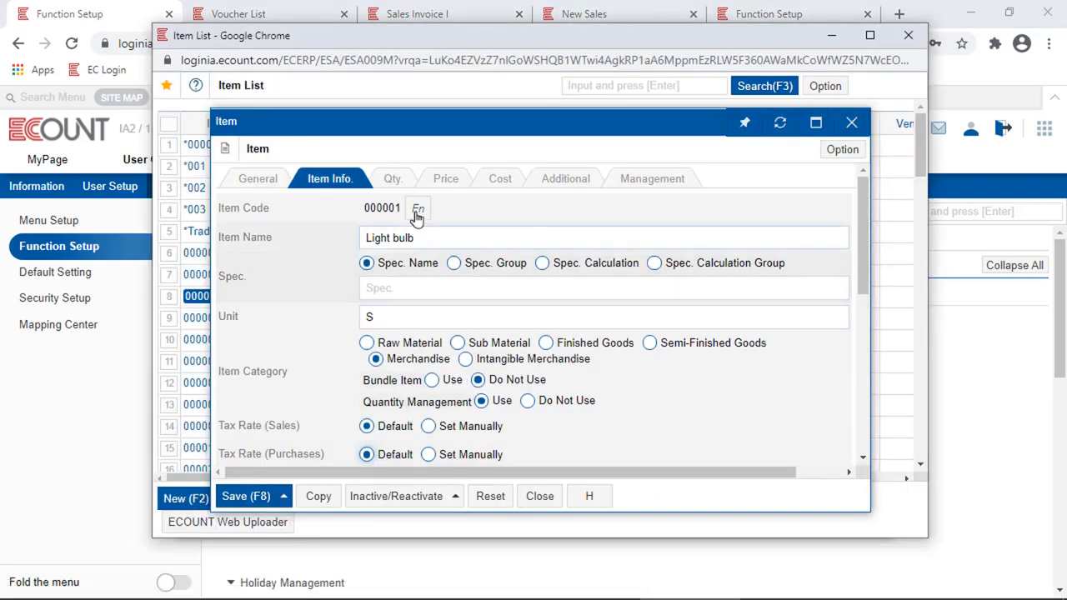
pyautogui.scroll(-1, 434, 263)
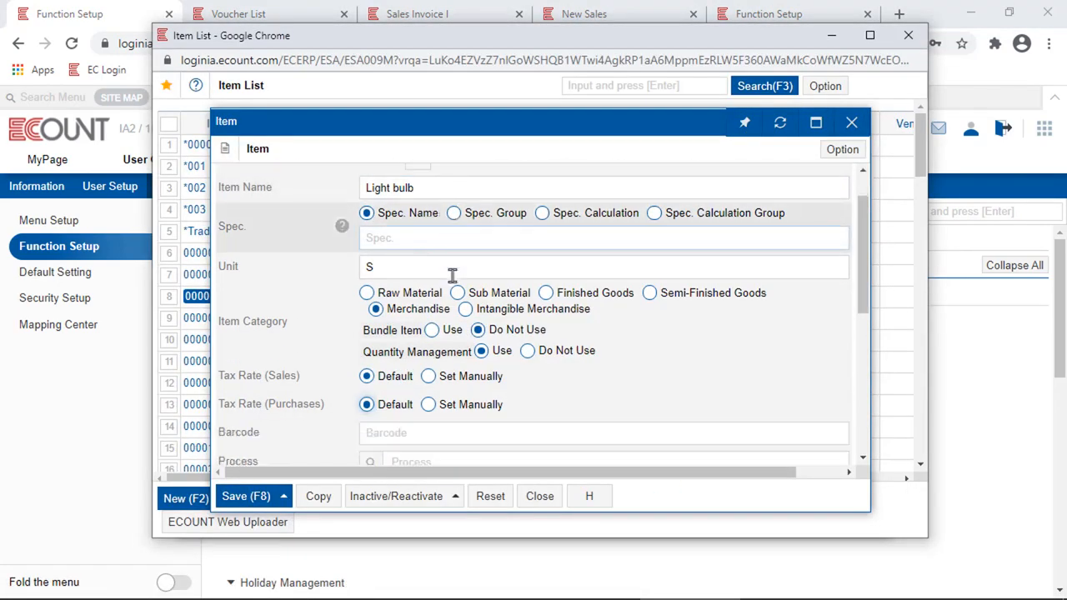
pyautogui.click(457, 347)
pyautogui.click(458, 377)
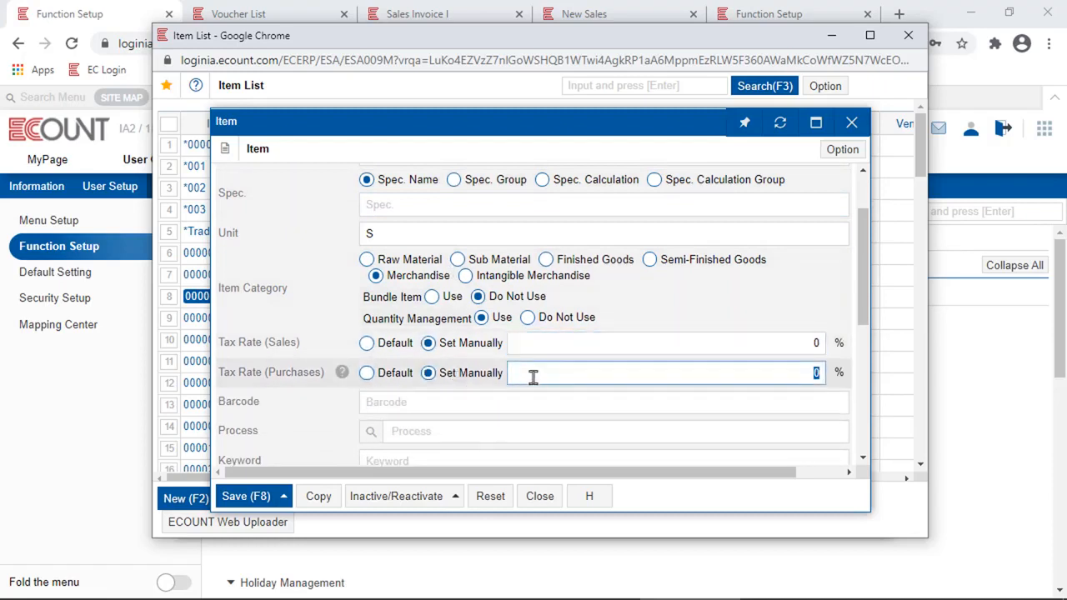
pyautogui.click(792, 341)
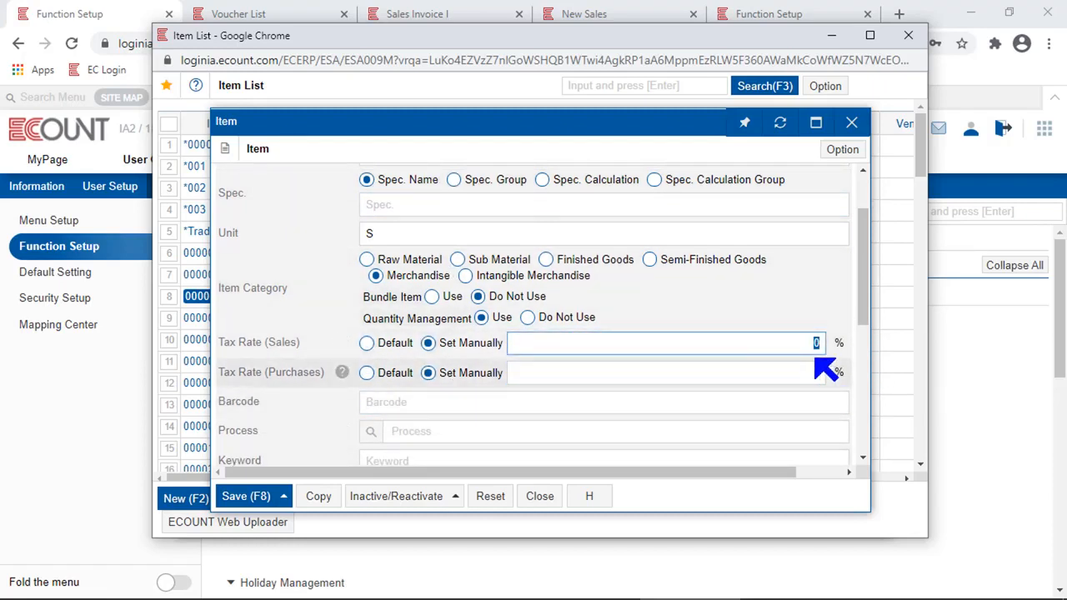
pyautogui.press('Escape')
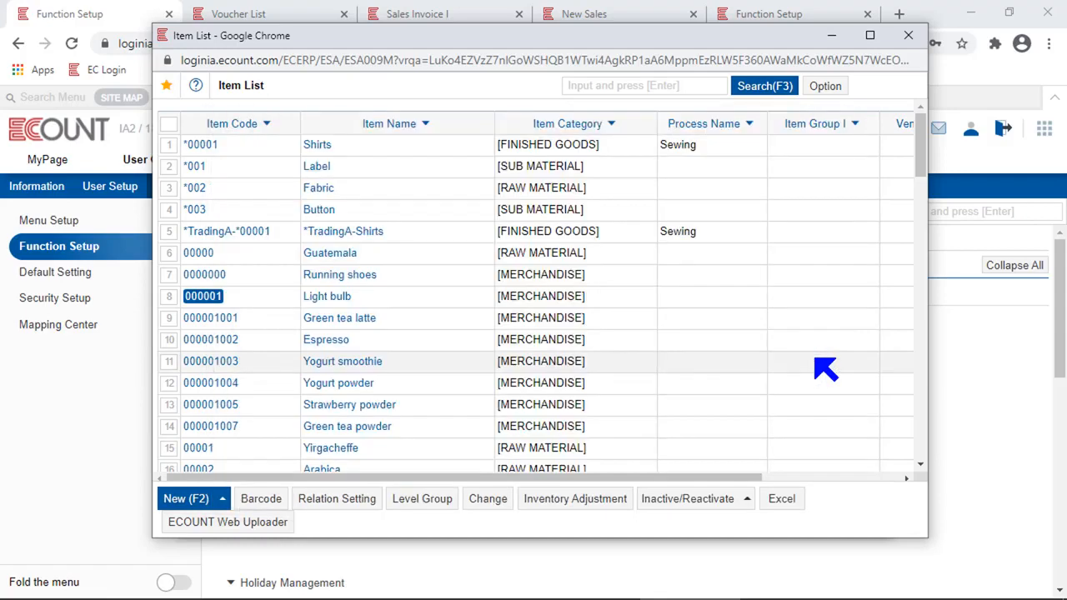
pyautogui.click(908, 35)
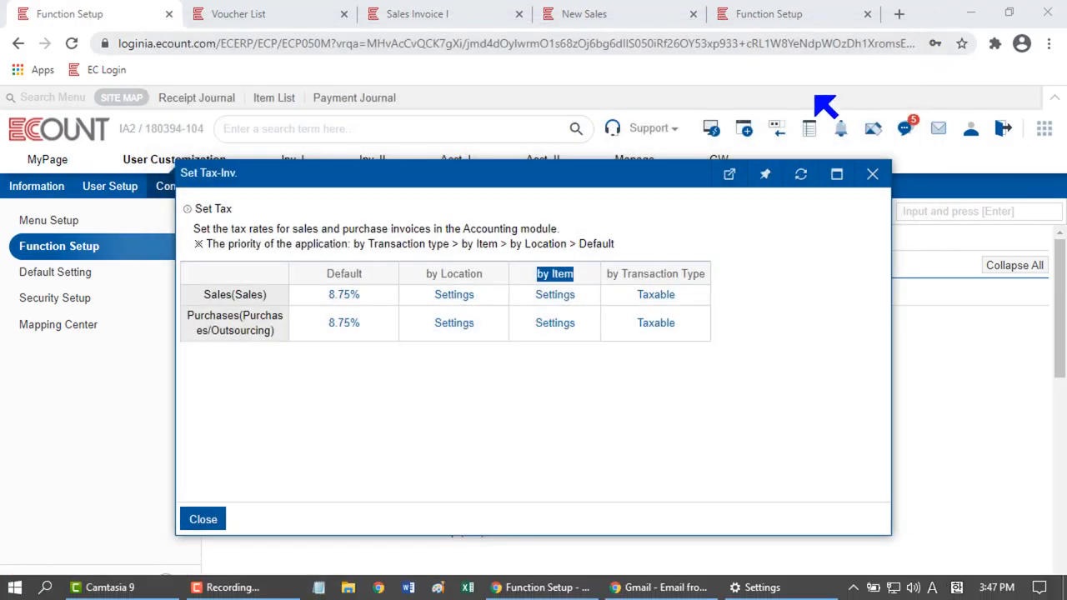
pyautogui.click(514, 456)
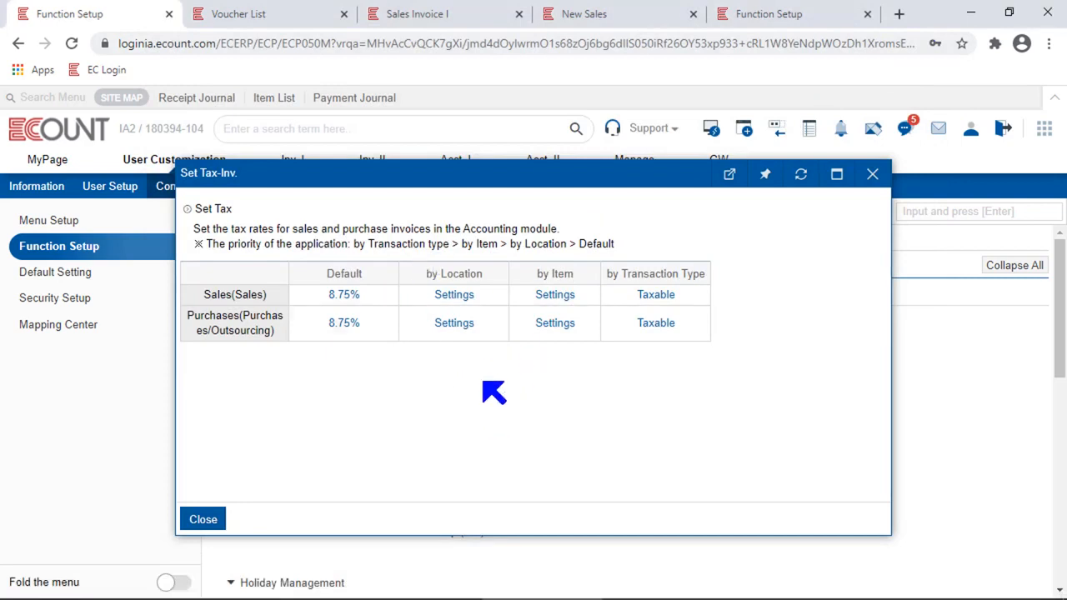
# Open the by Location sales tax settings and examine the sales and purchases tax rates of location KR W/H.
pyautogui.moveTo(495, 273); pyautogui.dragTo(412, 273)
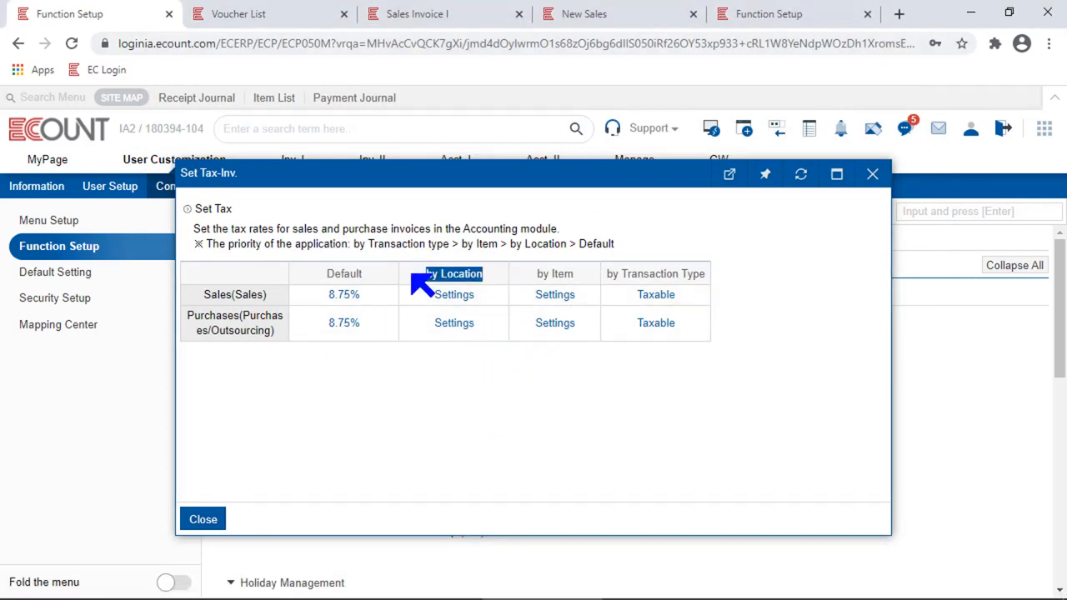
pyautogui.click(457, 296)
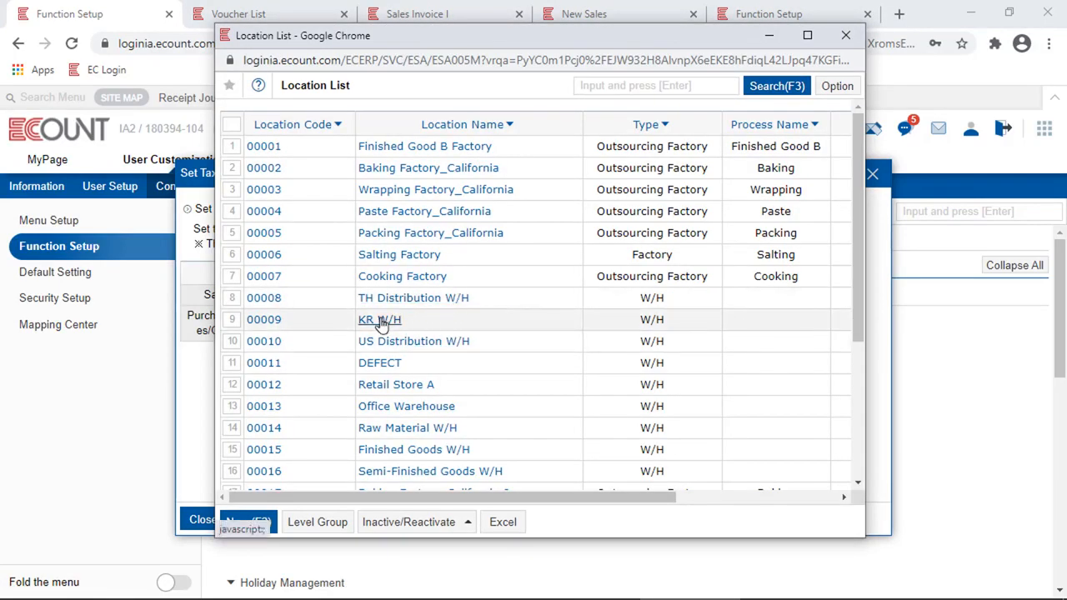
pyautogui.click(381, 322)
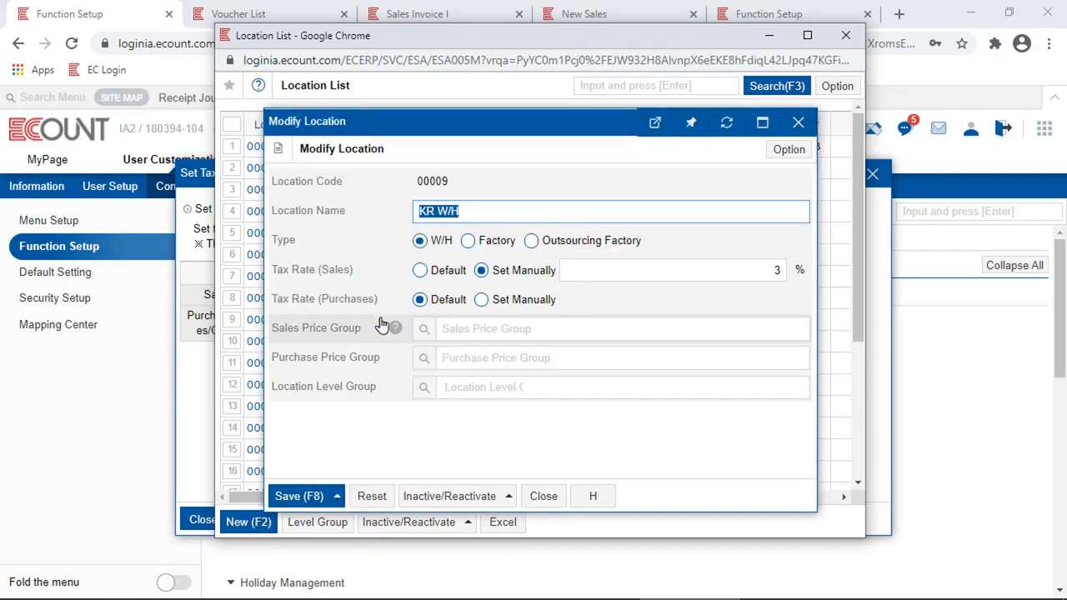
pyautogui.moveTo(292, 270); pyautogui.dragTo(300, 324)
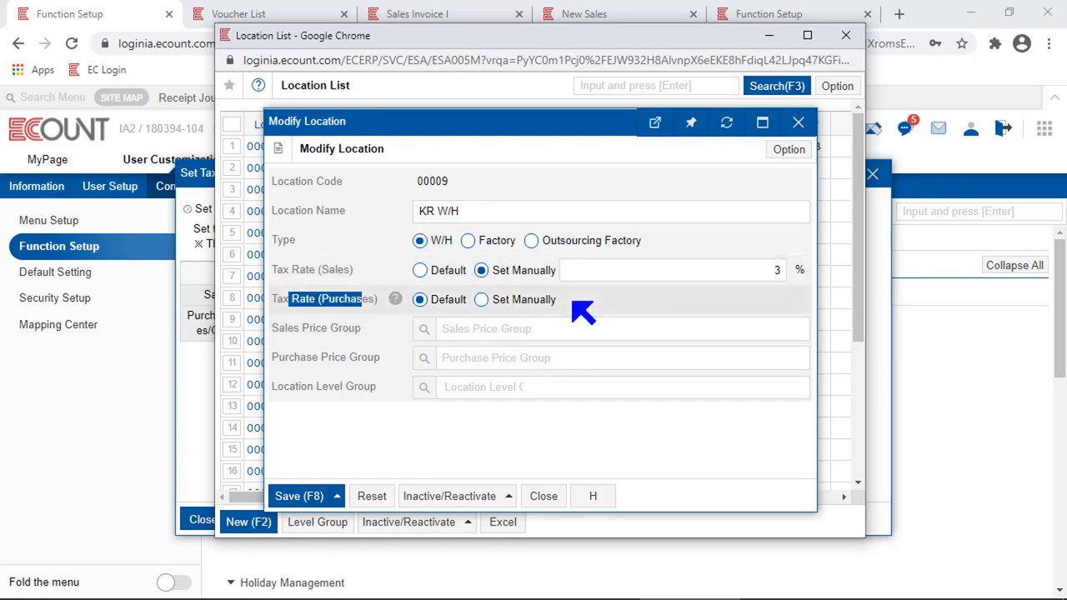
# Switch KR W/H's sales tax rate to Default and back to Set Manually, check the default rates, and return to the first Function Setup page.
pyautogui.click(420, 270)
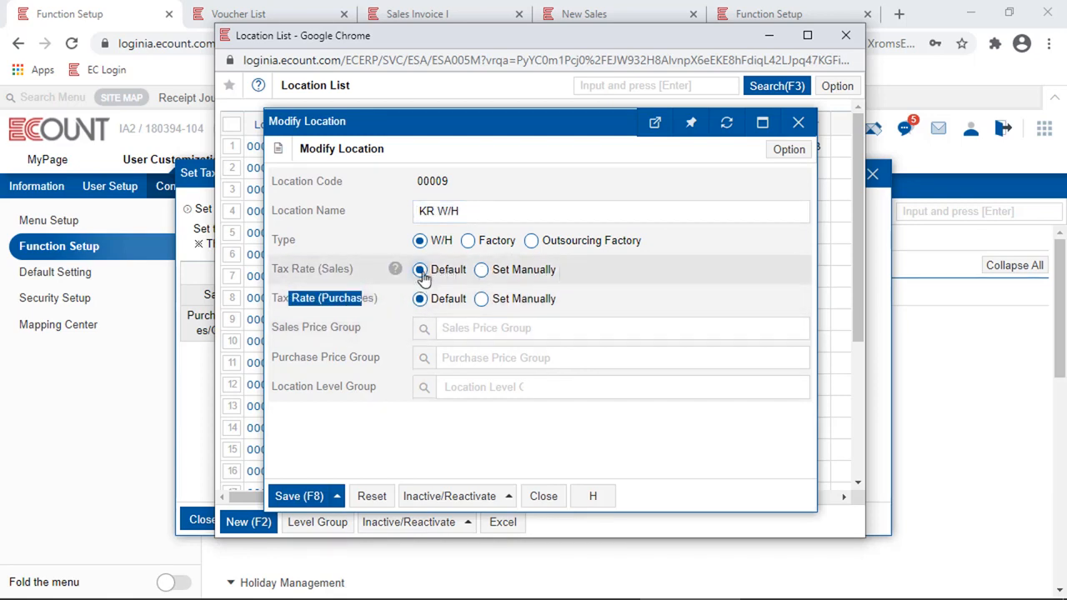
pyautogui.click(482, 270)
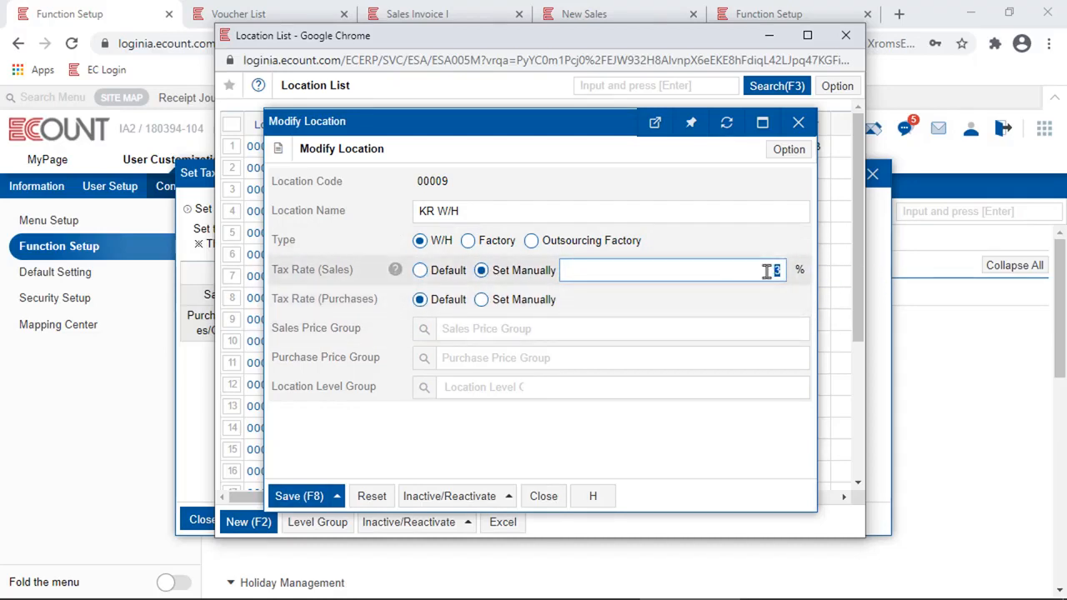
pyautogui.click(779, 12)
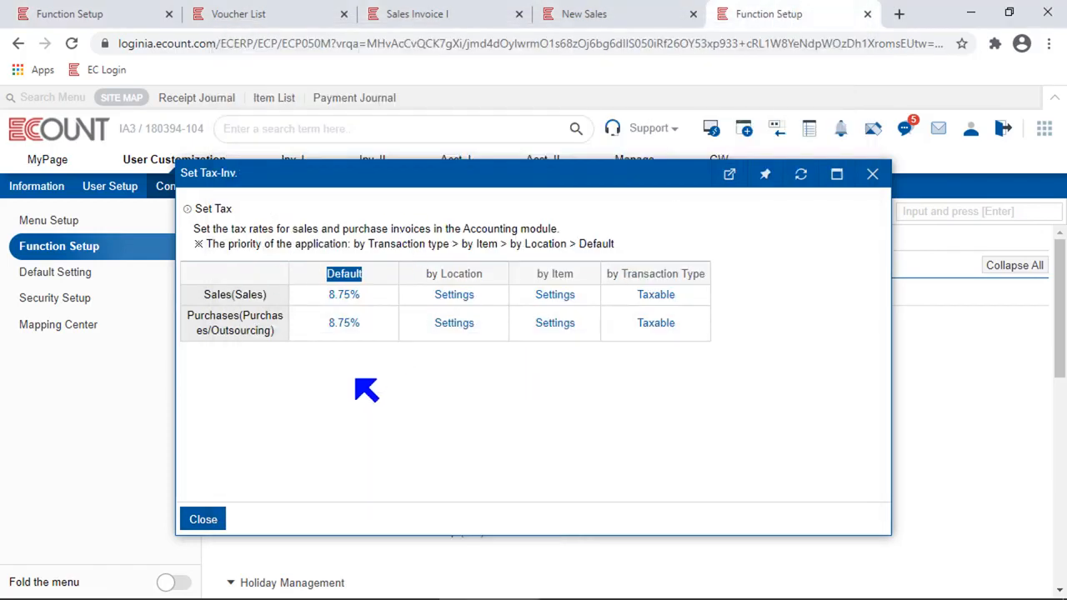
pyautogui.click(95, 14)
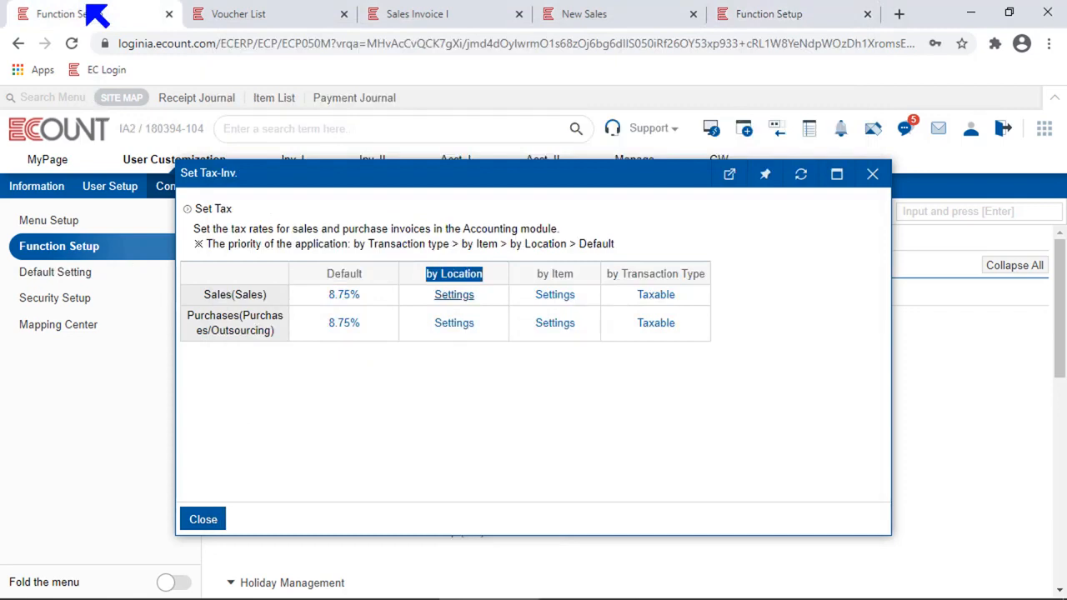
pyautogui.click(649, 381)
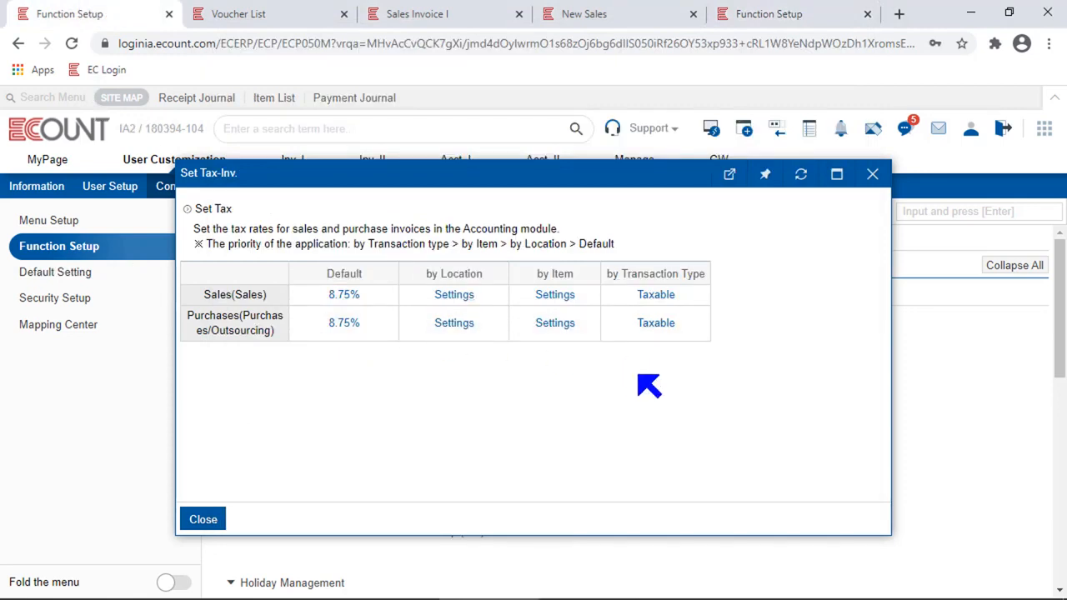